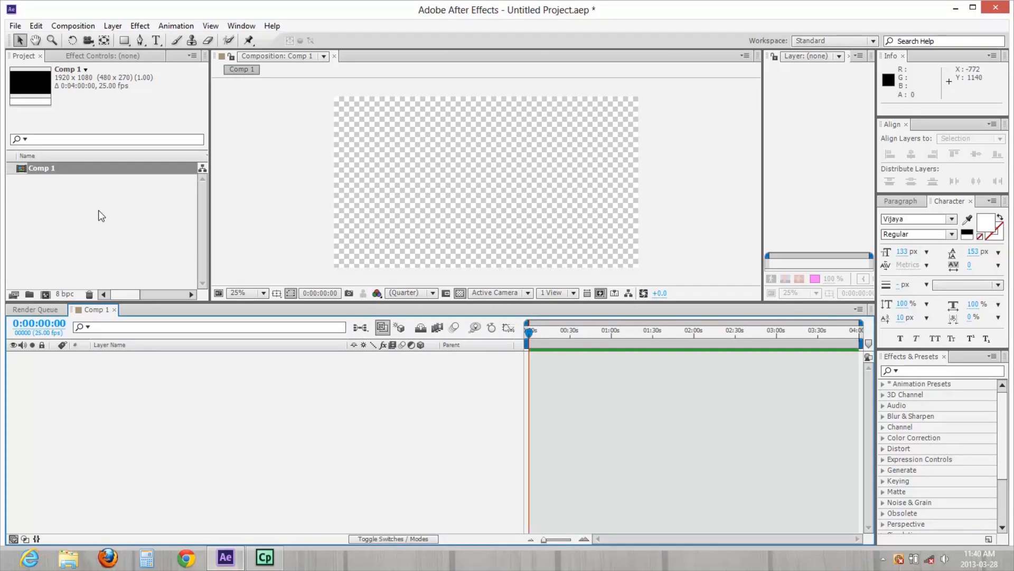
Create a 1920 x 1080 px solid background layer in medium red, colour FF4C4C
{"action": "right_click", "coordinate": [92, 385]}
{"action": "mouse_move", "coordinate": [120, 397]}
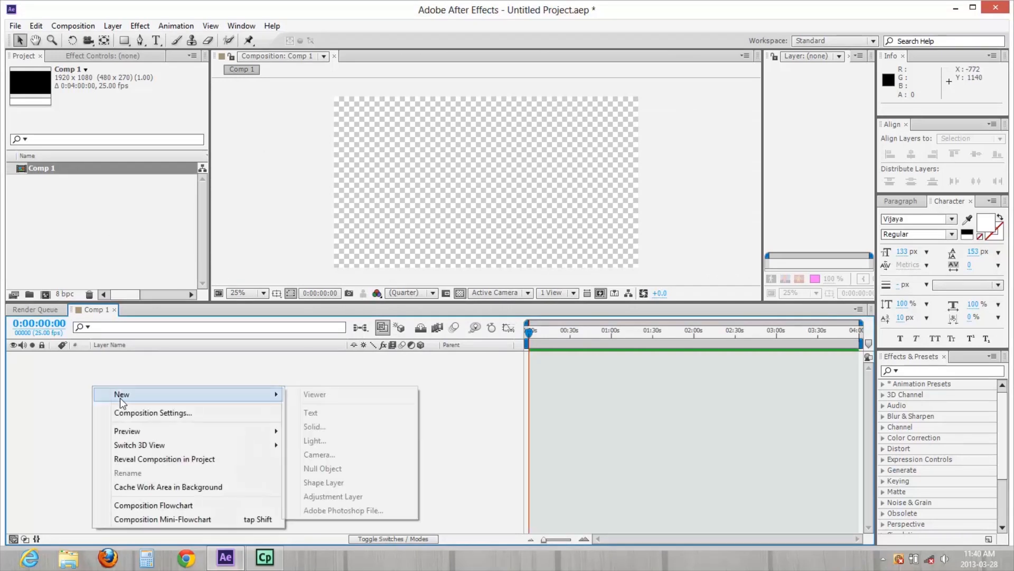
{"action": "left_click", "coordinate": [345, 427]}
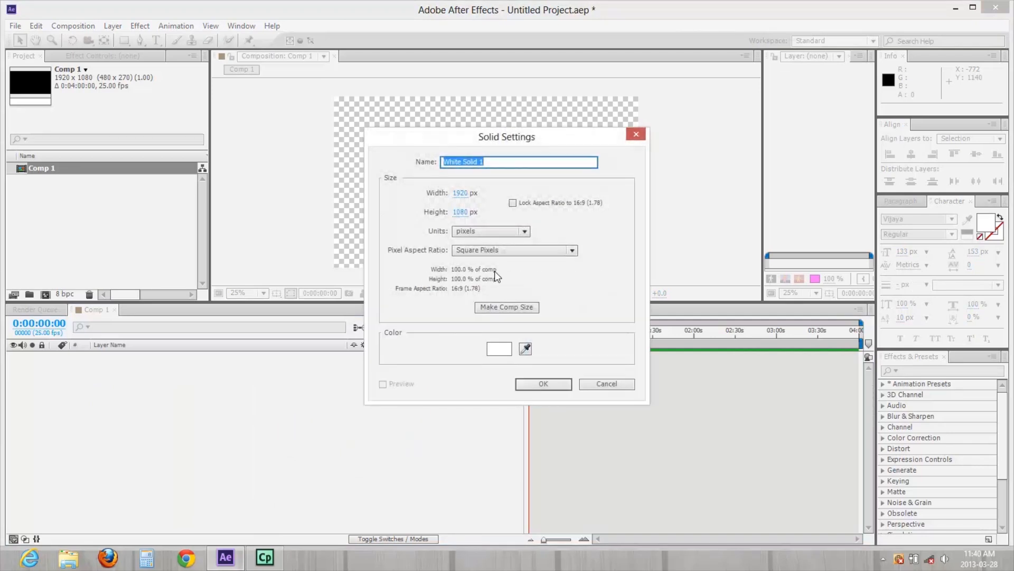
{"action": "left_click", "coordinate": [502, 349]}
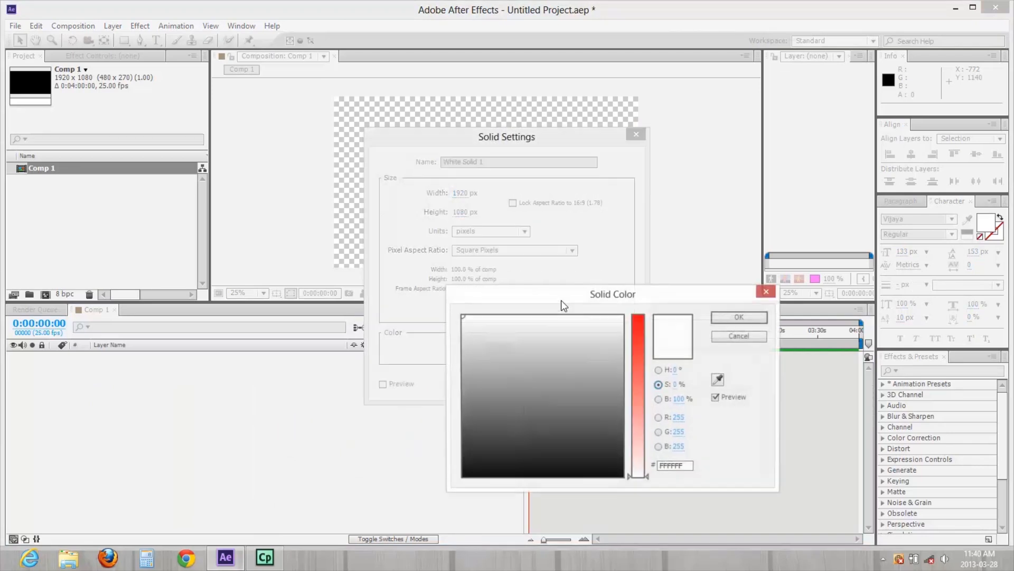
{"action": "left_click_drag", "start_coordinate": [638, 369], "coordinate": [639, 363]}
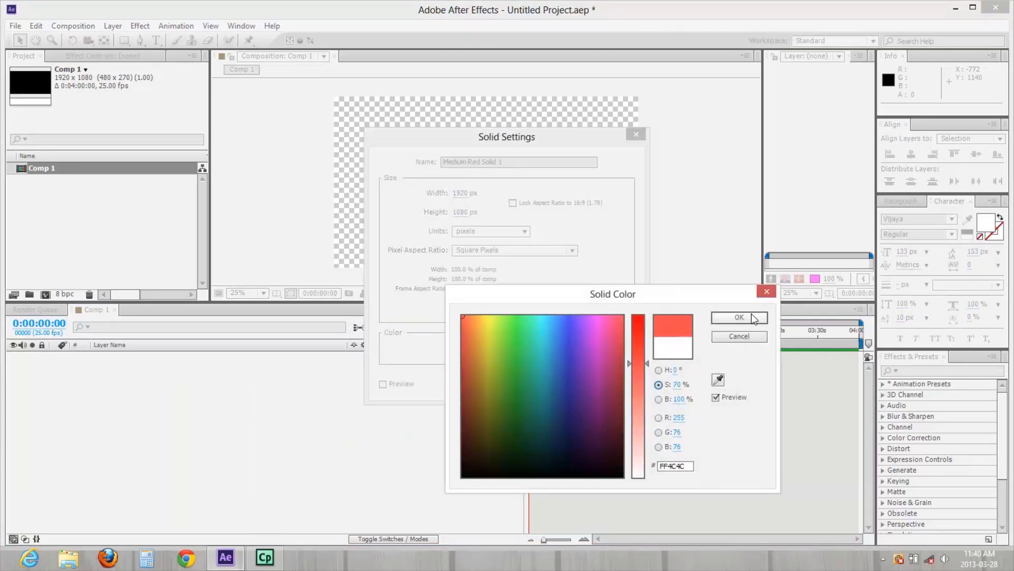
{"action": "left_click", "coordinate": [745, 317]}
{"action": "left_click", "coordinate": [556, 386]}
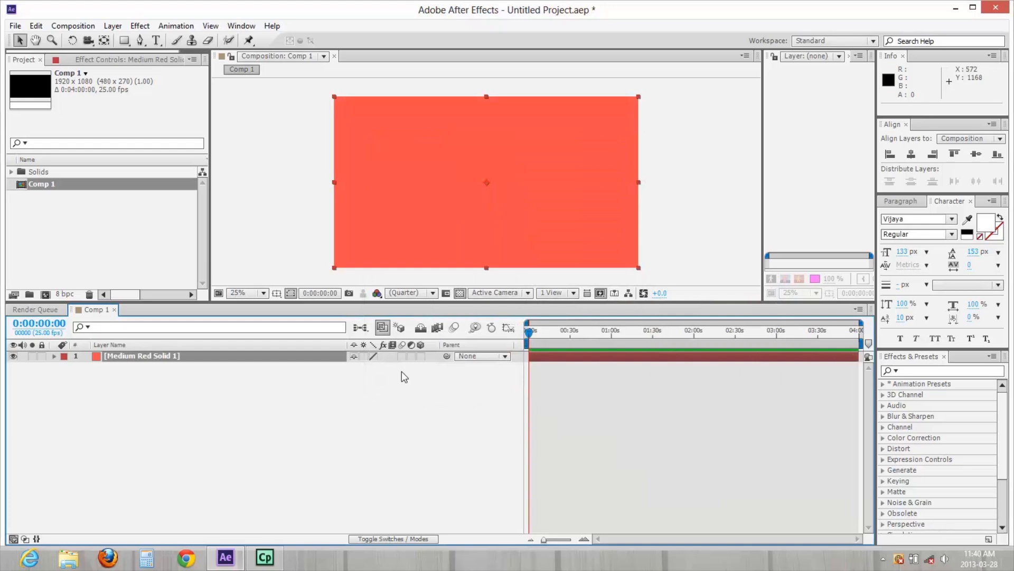
Add a text layer reading "Shifty Text Time" above the red solid
{"action": "right_click", "coordinate": [126, 382]}
{"action": "mouse_move", "coordinate": [157, 391]}
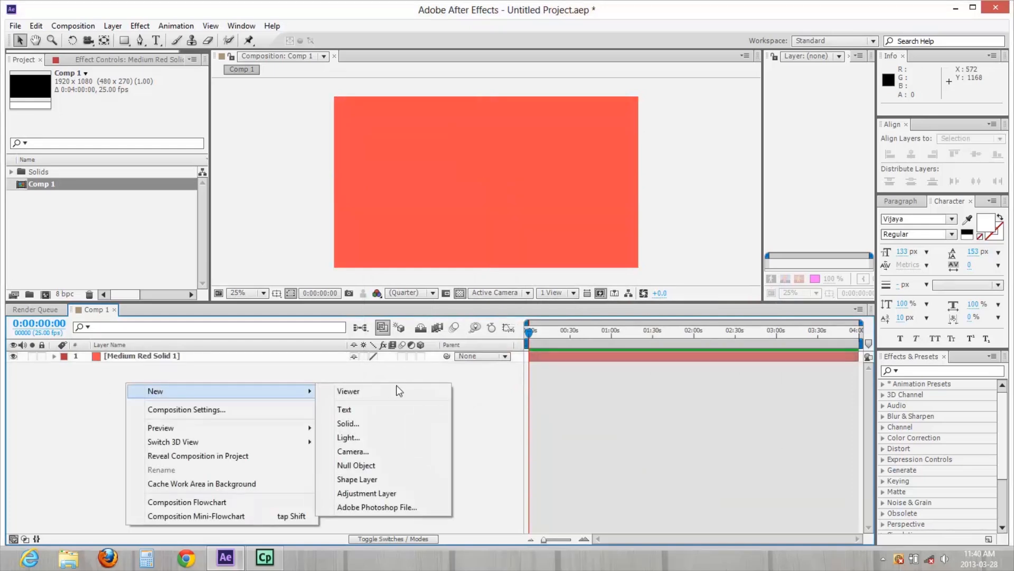
{"action": "left_click", "coordinate": [386, 414]}
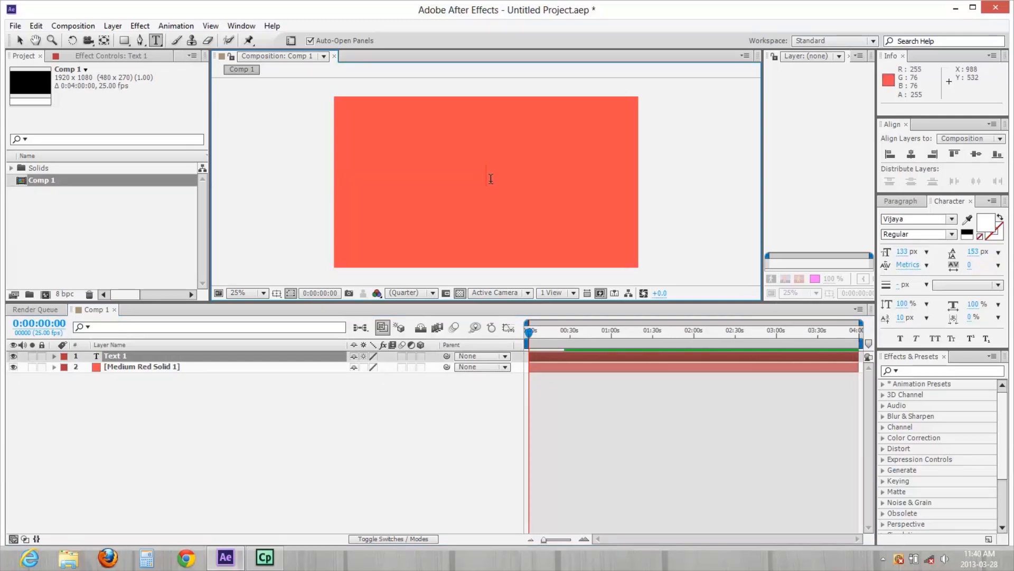
{"action": "type", "text": "Shifty Text Time"}
{"action": "key", "text": "KP_Enter"}
{"action": "key", "text": "v"}
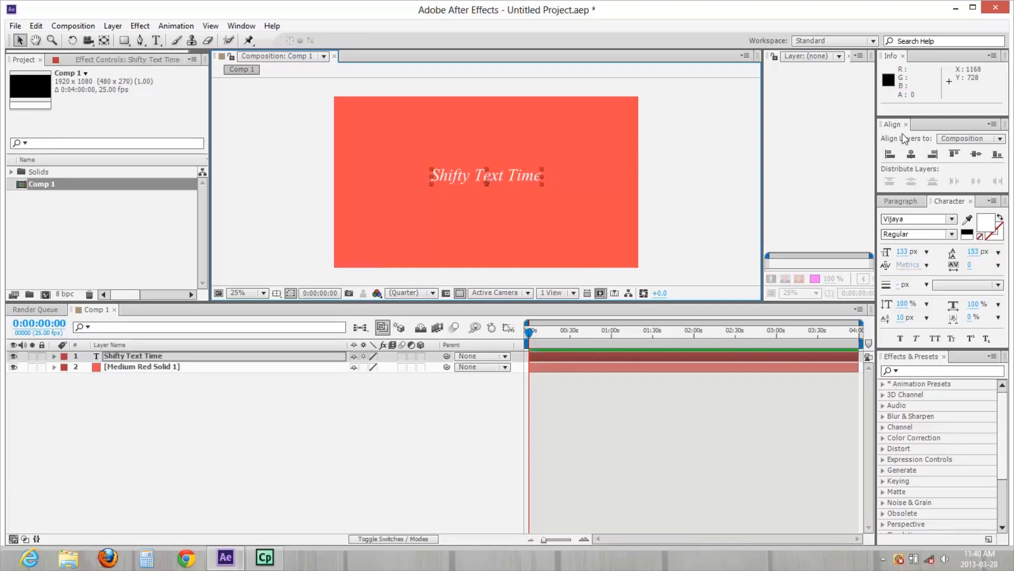
Centre the text layer horizontally and vertically in the composition
{"action": "left_click", "coordinate": [911, 154]}
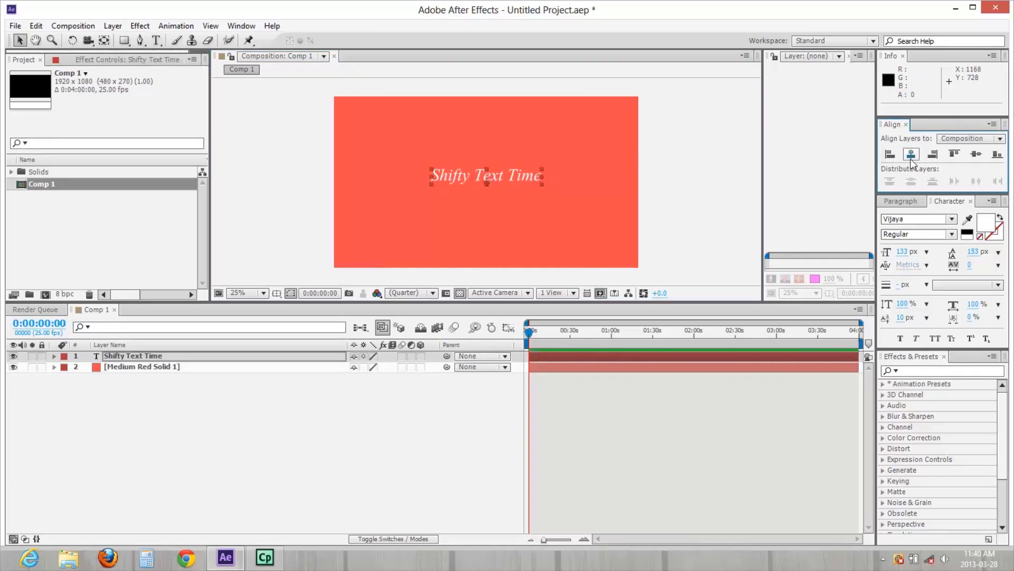
{"action": "left_click", "coordinate": [976, 154]}
{"action": "left_click", "coordinate": [259, 421]}
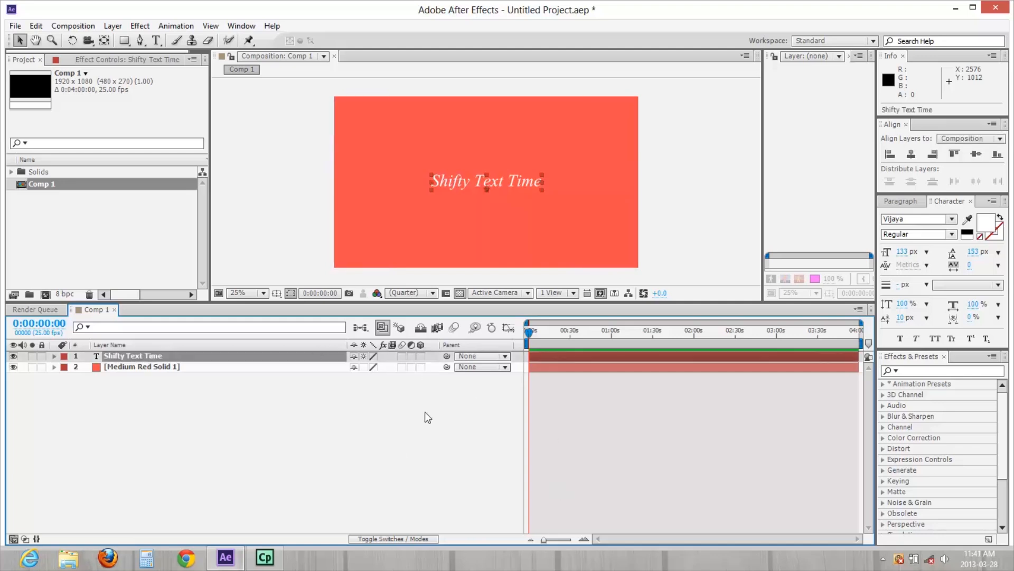
Show the blending mode and track matte settings for the layers in the timeline
{"action": "left_click", "coordinate": [401, 538]}
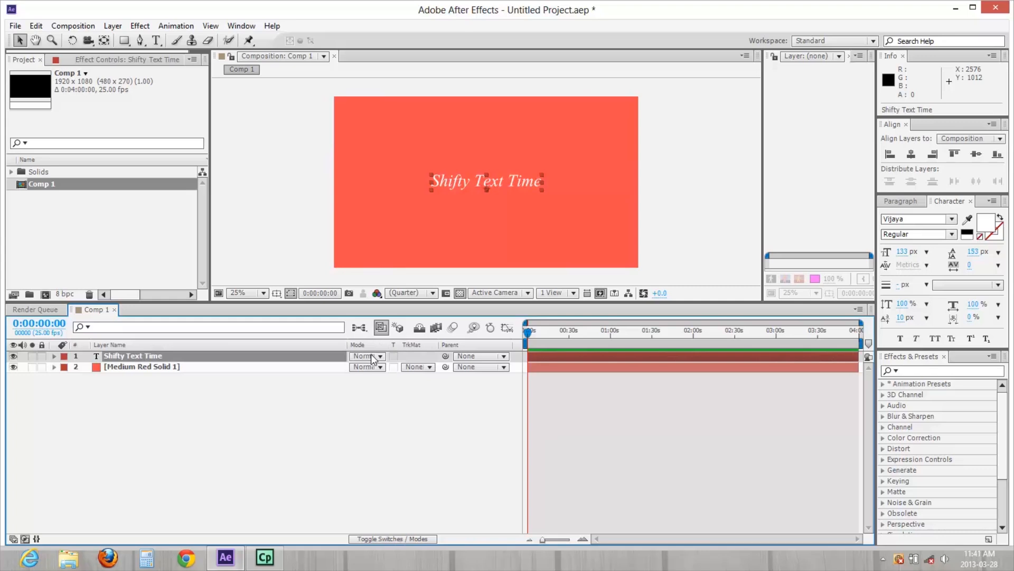
{"action": "left_click", "coordinate": [372, 357]}
{"action": "left_click", "coordinate": [425, 377]}
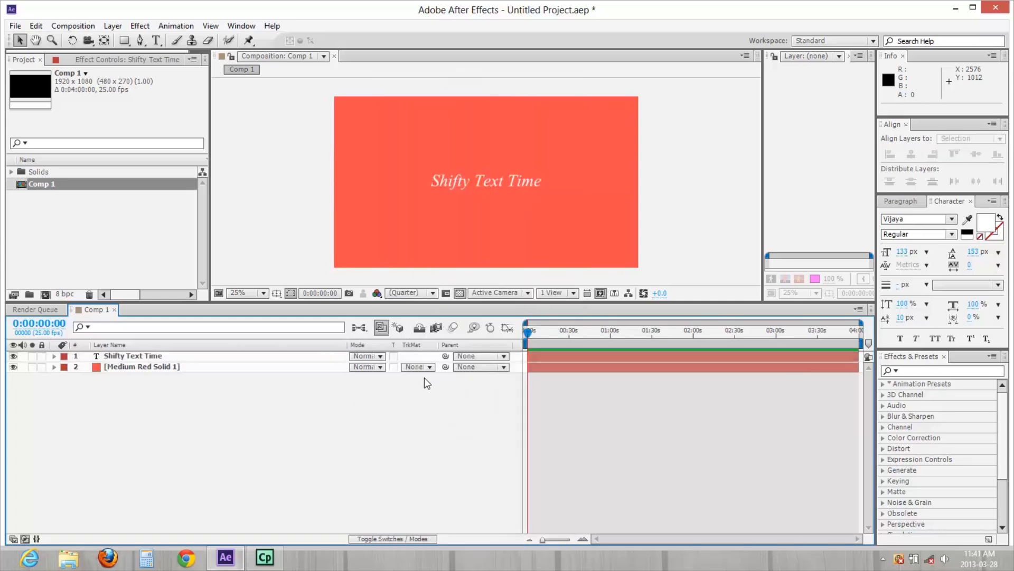
{"action": "left_click", "coordinate": [420, 367]}
{"action": "left_click", "coordinate": [248, 399]}
Create a full-frame rectangle shape layer and shrink its height to a narrow full-width band just covering the text
{"action": "double_click", "coordinate": [126, 40]}
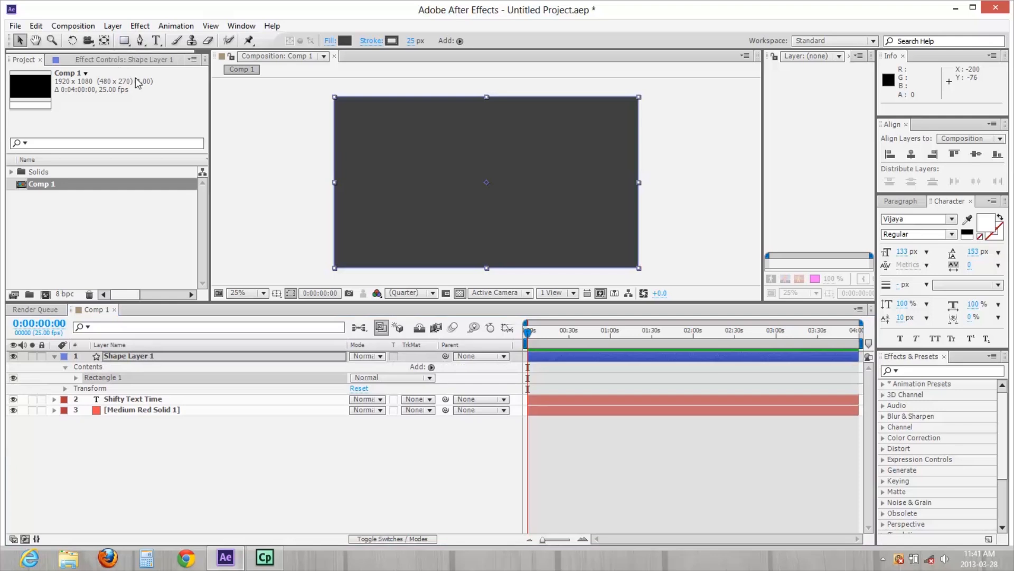
{"action": "left_click", "coordinate": [140, 358]}
{"action": "left_click_drag", "start_coordinate": [486, 97], "coordinate": [488, 169]}
{"action": "left_click", "coordinate": [333, 446]}
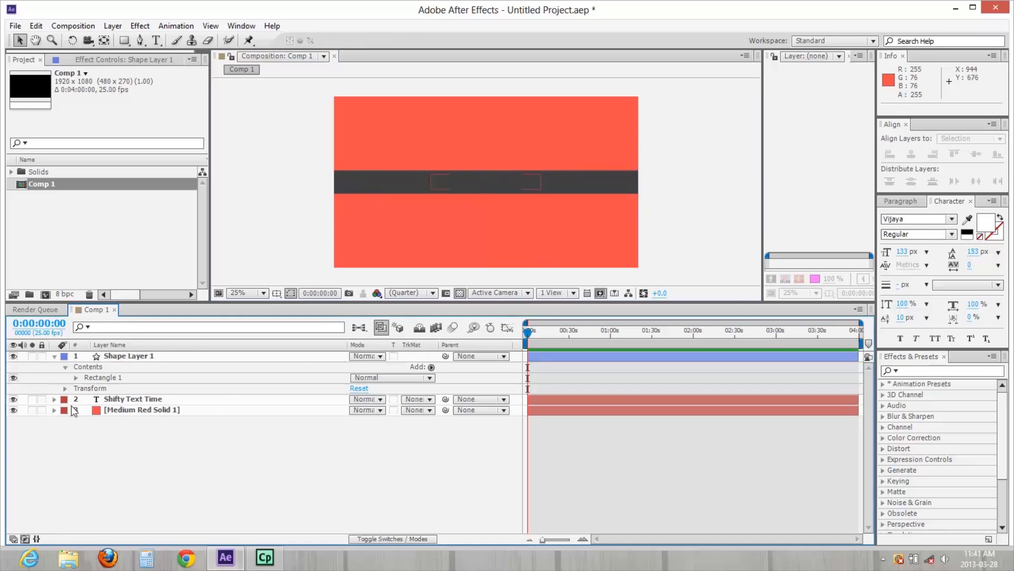
Set the text layer's track matte to Alpha Matte "Shape Layer 1"
{"action": "left_click", "coordinate": [151, 398]}
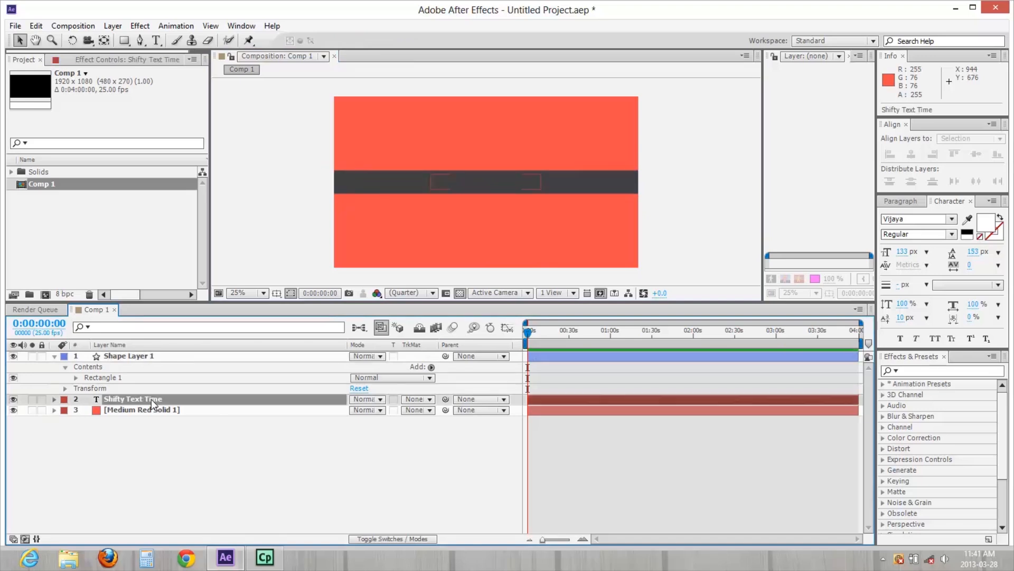
{"action": "left_click", "coordinate": [414, 404]}
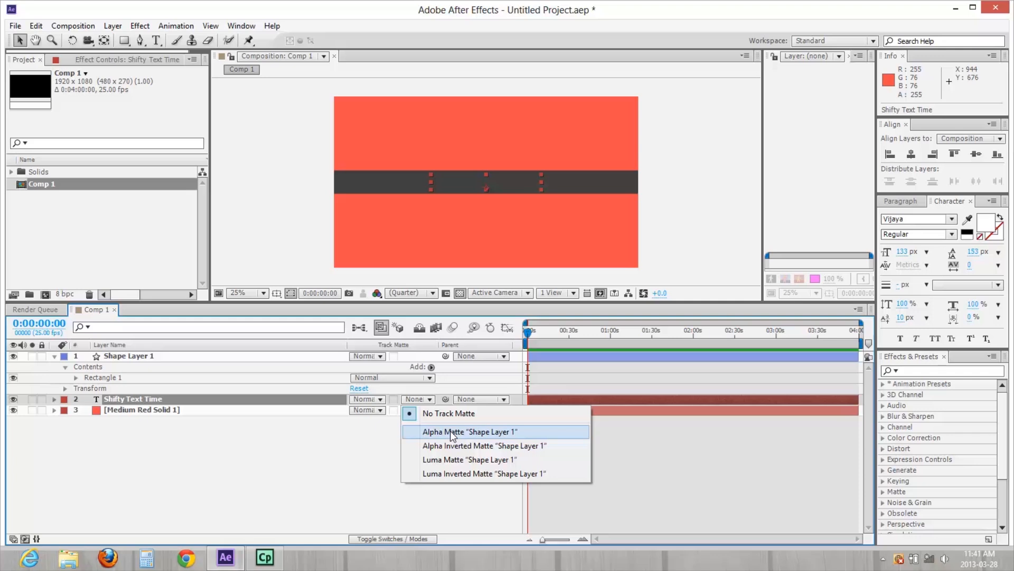
{"action": "left_click", "coordinate": [450, 430]}
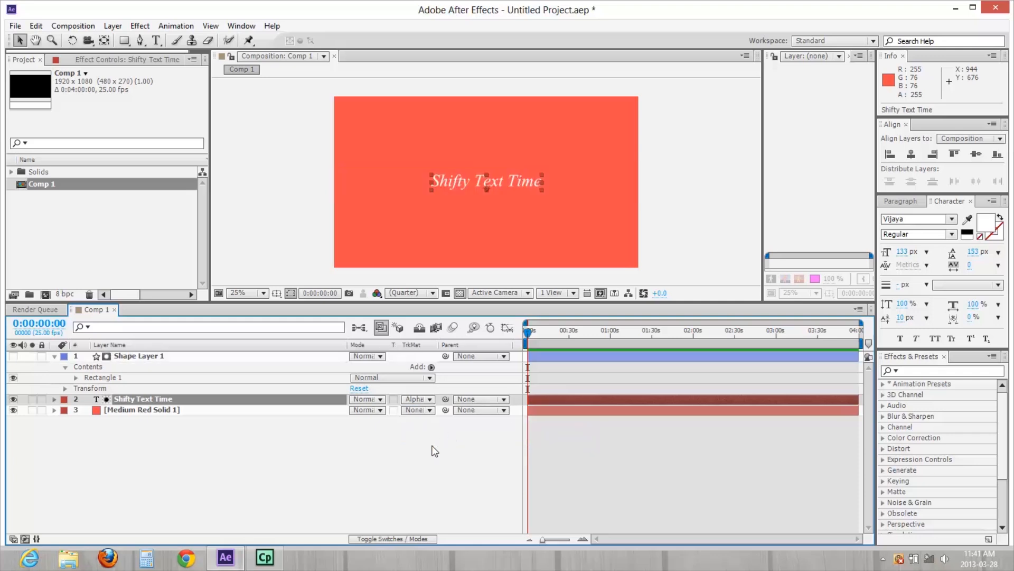
{"action": "left_click", "coordinate": [433, 448]}
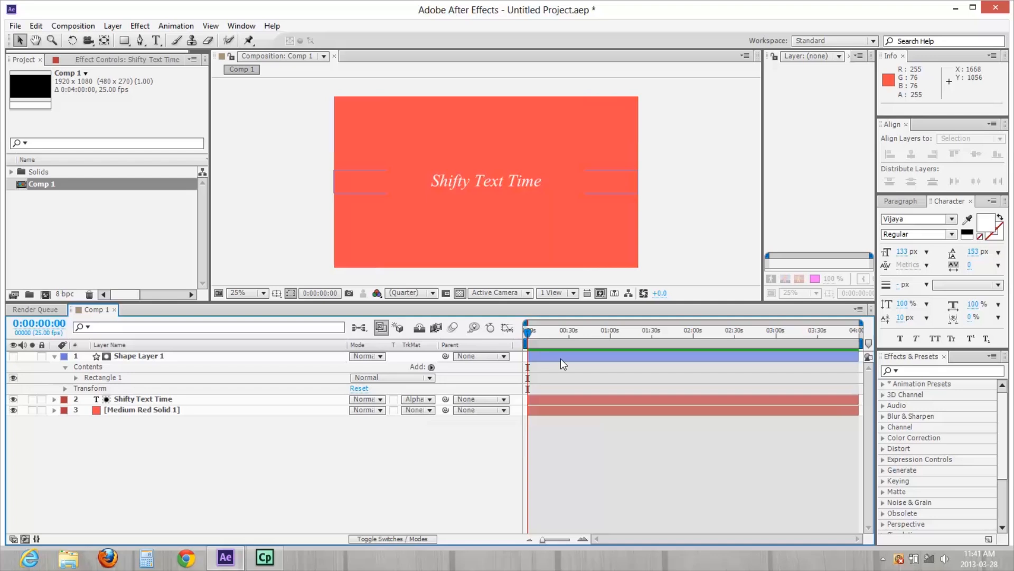
Add a Position keyframe to the text layer at 0:00:00:20, keeping it centred
{"action": "left_click", "coordinate": [552, 397]}
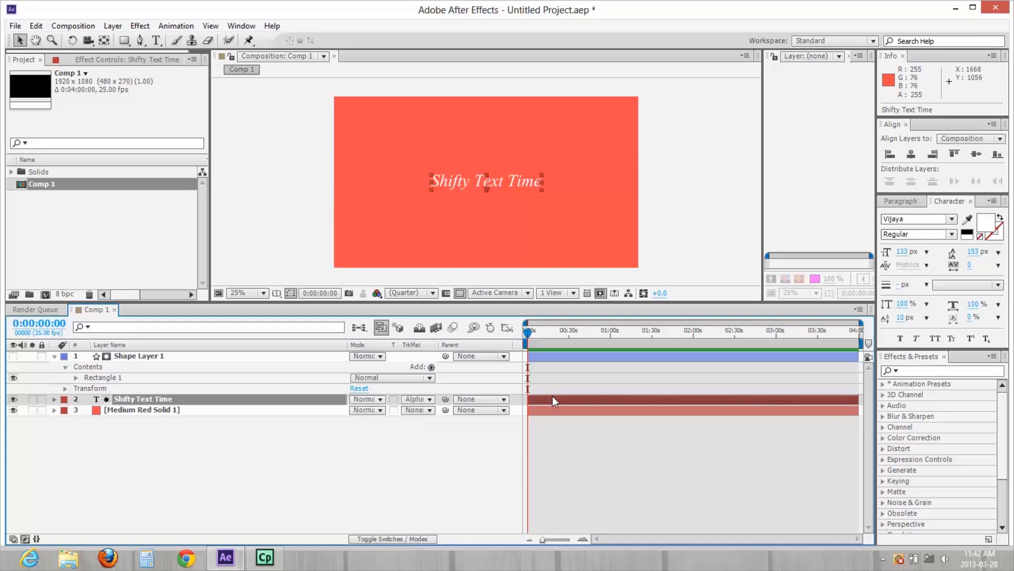
{"action": "key", "text": "space"}
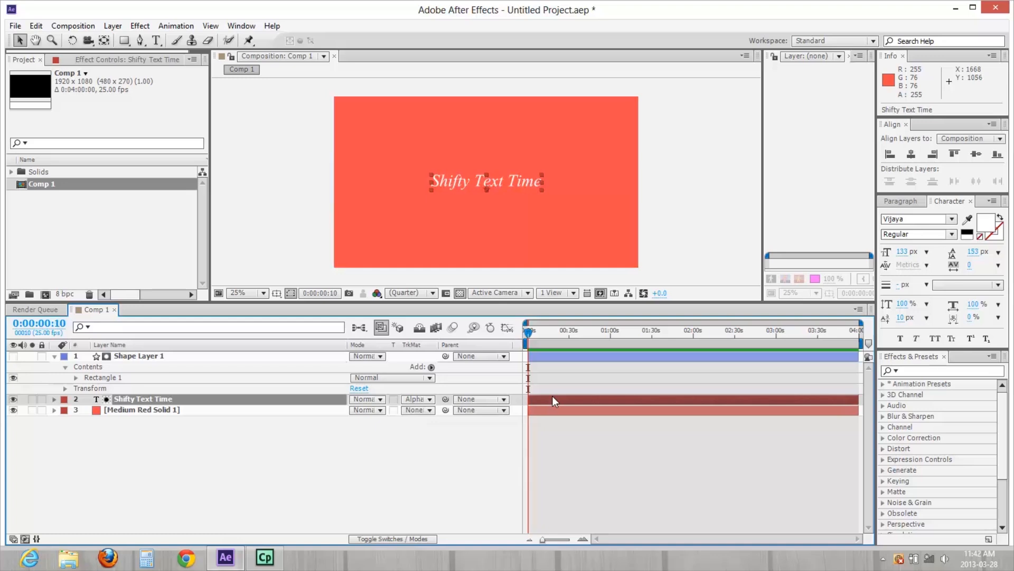
{"action": "key", "text": "p"}
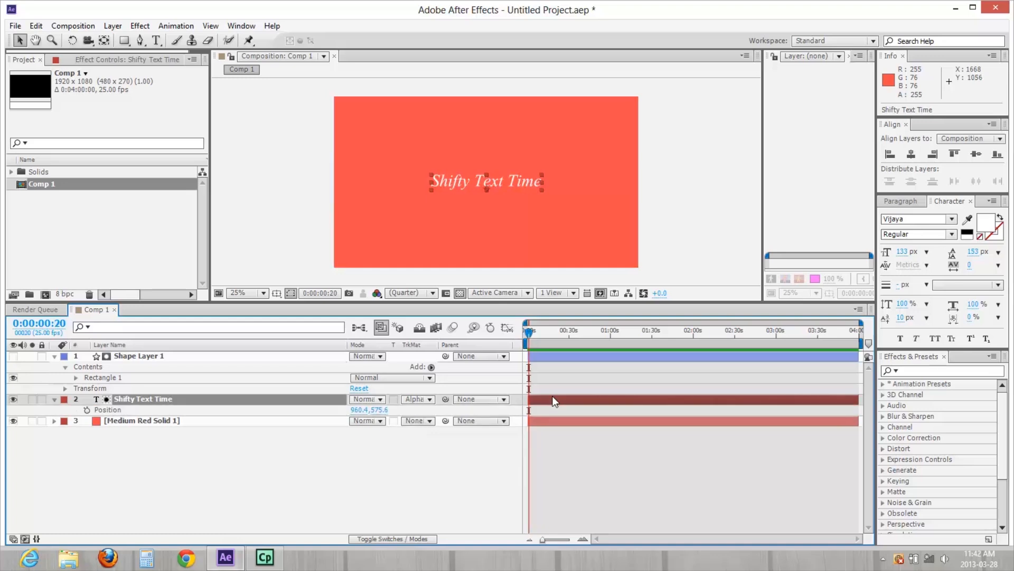
{"action": "scroll", "coordinate": [578, 413], "scroll_direction": "up", "scroll_amount": 3}
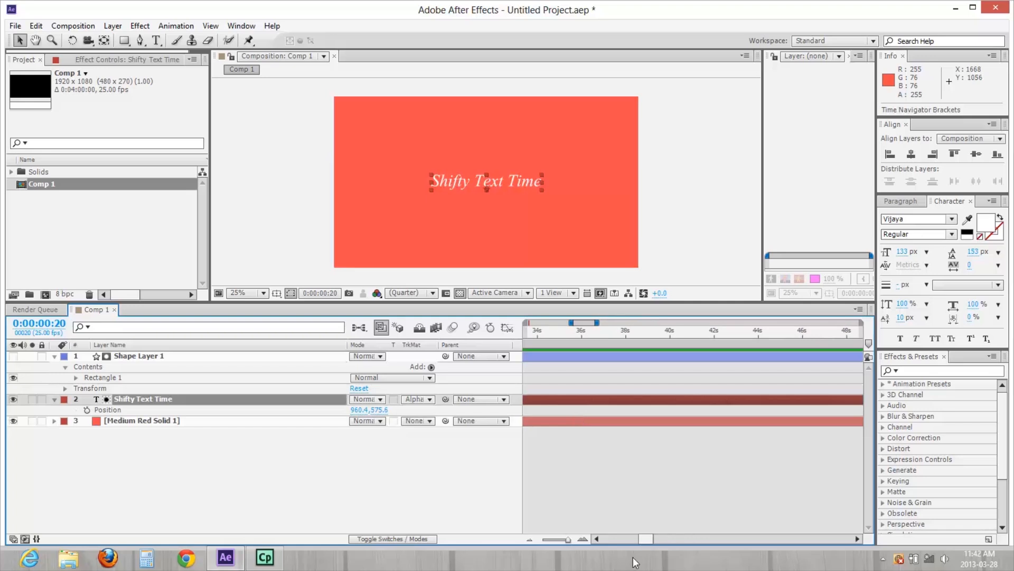
{"action": "left_click_drag", "start_coordinate": [639, 537], "coordinate": [597, 539]}
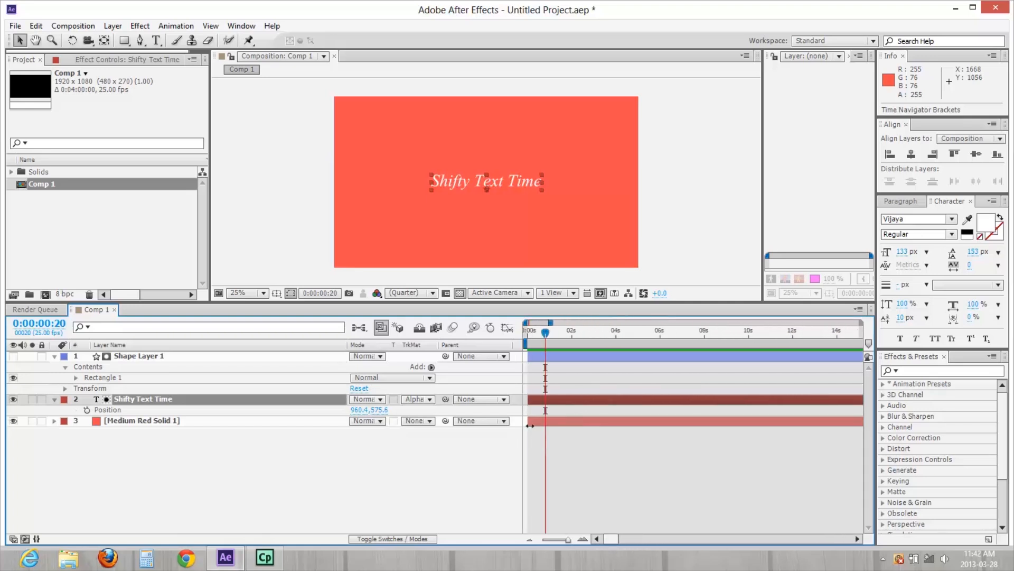
{"action": "left_click", "coordinate": [87, 410]}
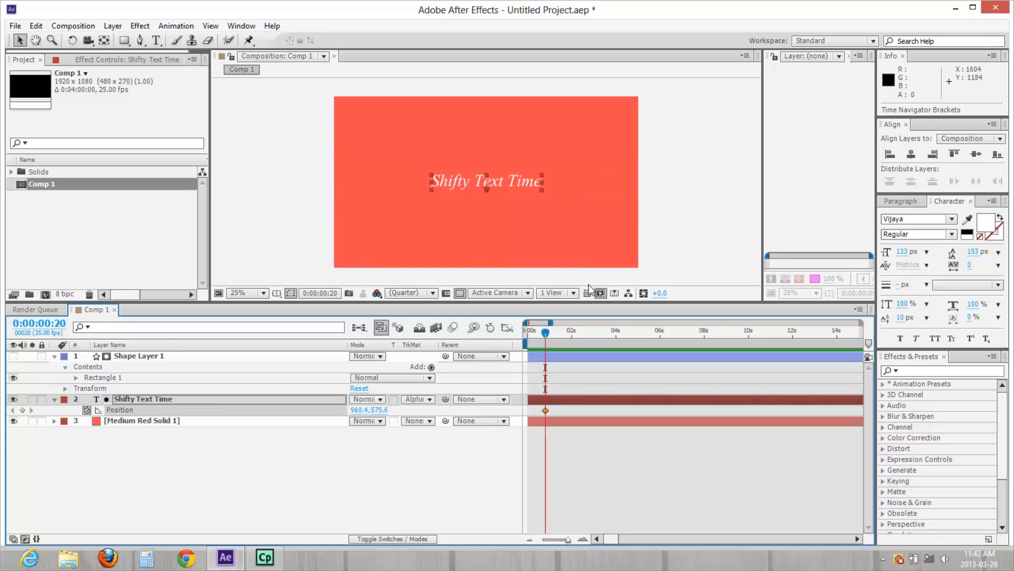
At 0:00:00:00, move the text down below the matte band to position 960.4, 735.6
{"action": "key", "text": "Home"}
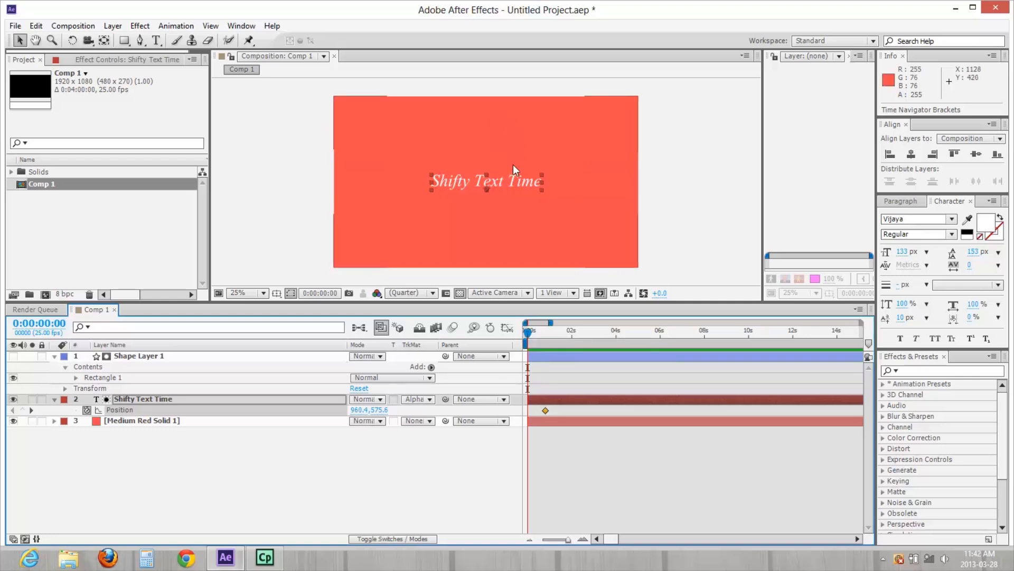
{"action": "key", "text": "shift+Down"}
{"action": "key", "text": "shift+Down"}
{"action": "key", "text": "shift+Down"}
{"action": "key", "text": "shift+Down"}
{"action": "key", "text": "shift+Down"}
{"action": "key", "text": "shift+Down"}
{"action": "key", "text": "shift+Down"}
{"action": "key", "text": "shift+Down"}
{"action": "key", "text": "shift+Down"}
{"action": "key", "text": "shift+Down"}
{"action": "key", "text": "shift+Down"}
{"action": "key", "text": "shift+Down"}
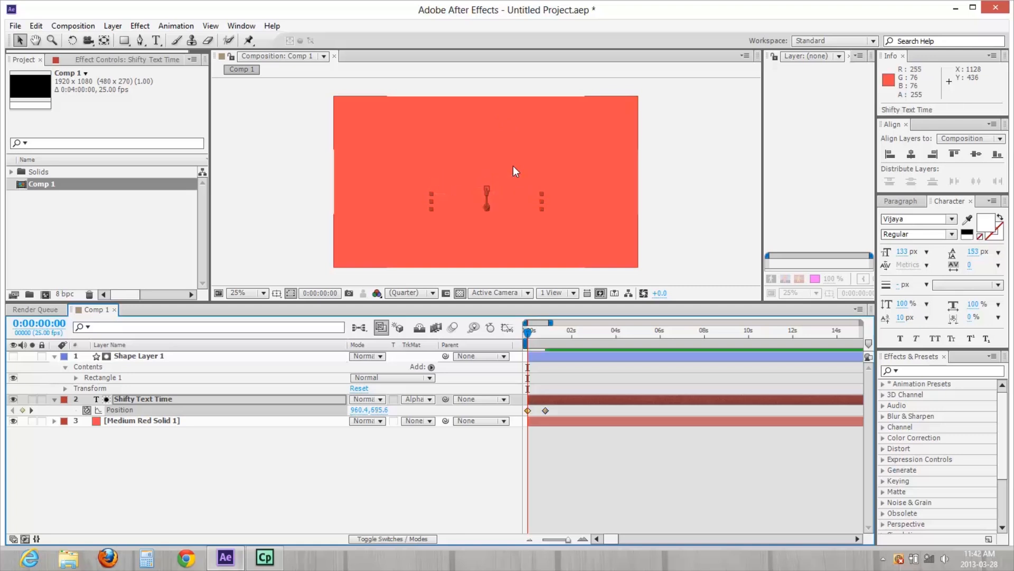
Preview the text sliding up into the matte band
{"action": "key", "text": "space"}
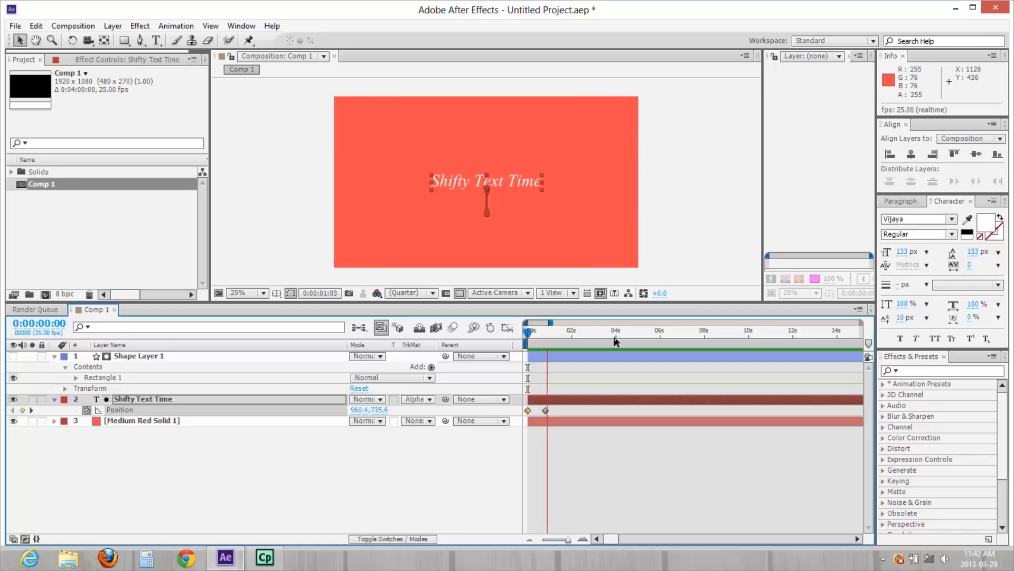
{"action": "key", "text": "space"}
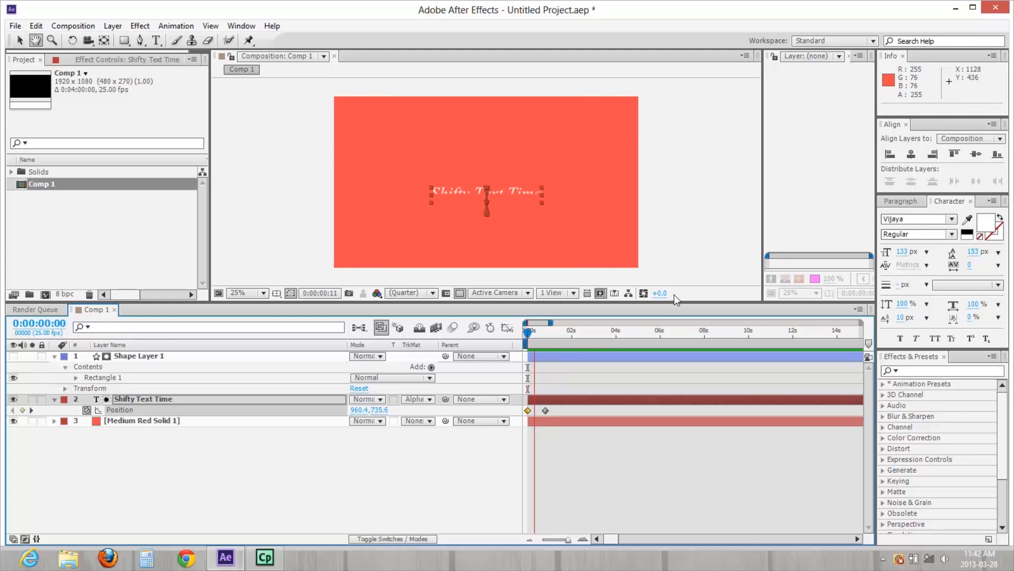
{"action": "key", "text": "space"}
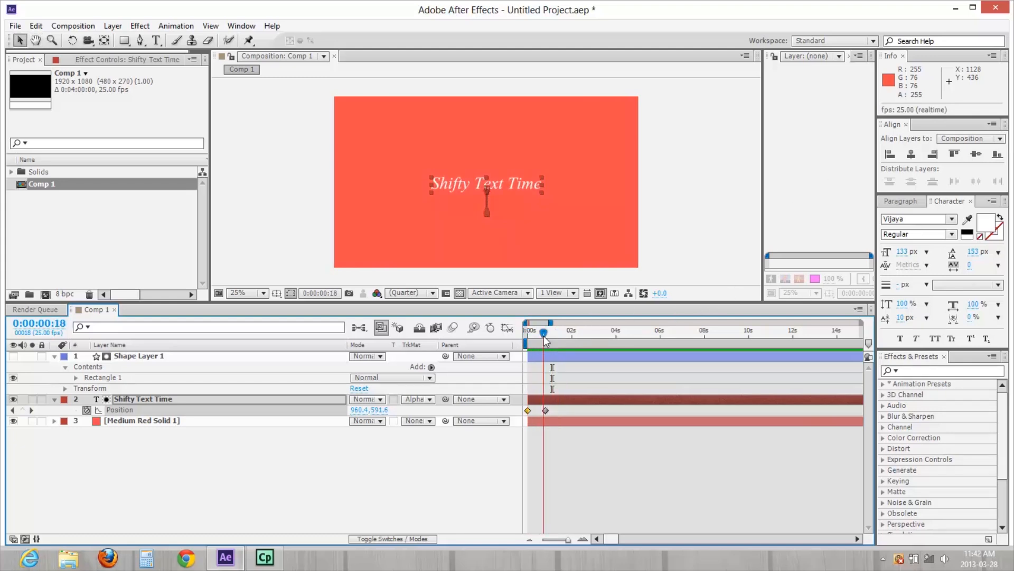
Add a Position keyframe at 2 seconds to hold the text in the centre
{"action": "left_click", "coordinate": [552, 336]}
{"action": "key", "text": "space"}
{"action": "left_click", "coordinate": [22, 410]}
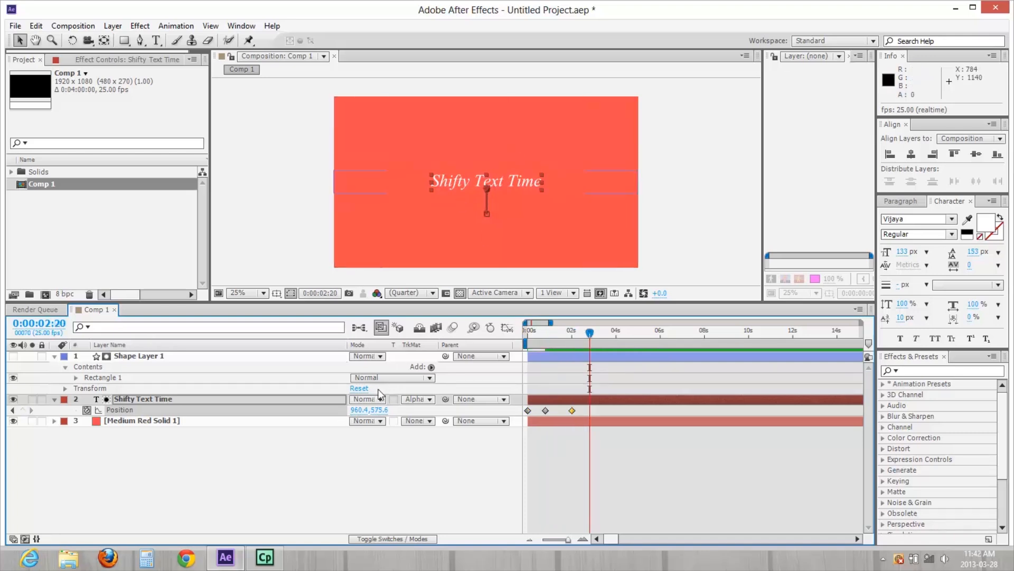
At 0:00:02:20, move the text up above the matte band to position 960.4, 435.6, and preview the animation
{"action": "left_click_drag", "start_coordinate": [358, 411], "coordinate": [378, 415]}
{"action": "key", "text": "ctrl+z"}
{"action": "left_click_drag", "start_coordinate": [313, 402], "coordinate": [306, 403]}
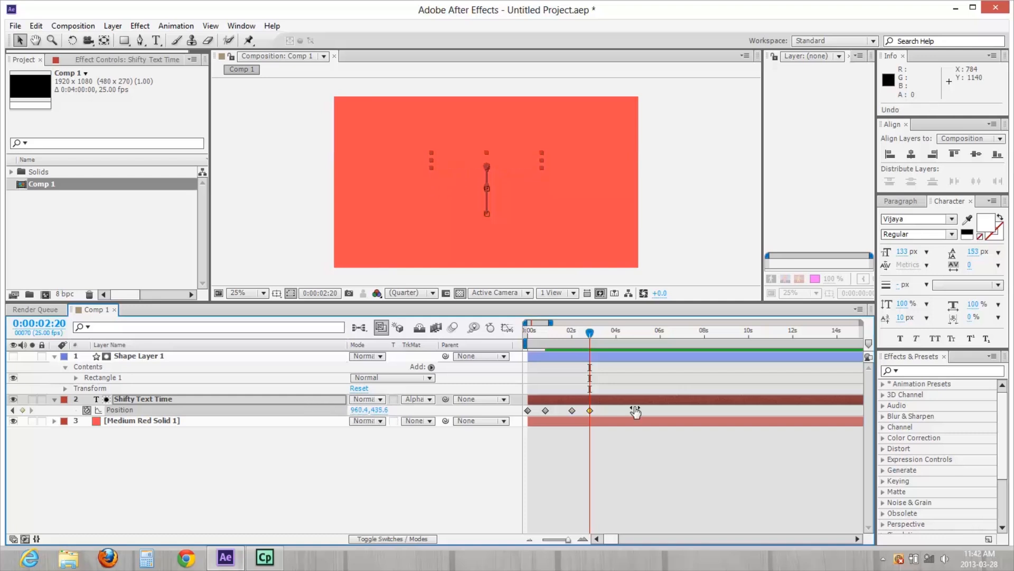
{"action": "left_click", "coordinate": [685, 455]}
{"action": "mouse_move", "coordinate": [530, 336]}
{"action": "left_mouse_down"}
{"action": "mouse_move", "coordinate": [600, 338]}
{"action": "mouse_move", "coordinate": [535, 350]}
{"action": "left_mouse_up"}
{"action": "key", "text": "space"}
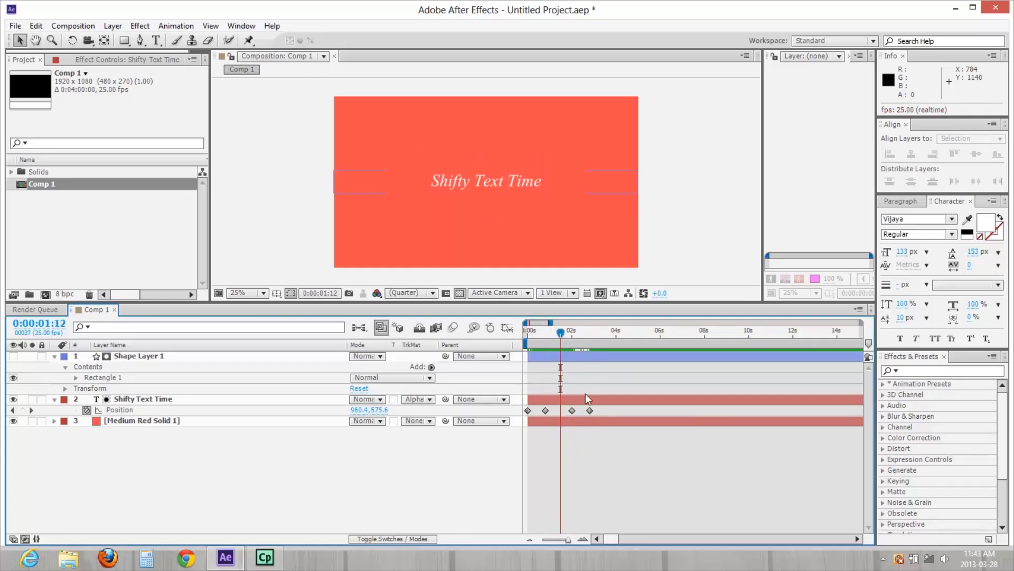
Apply Easy Ease to all four of the text layer's Position keyframes
{"action": "left_click_drag", "start_coordinate": [601, 408], "coordinate": [526, 417]}
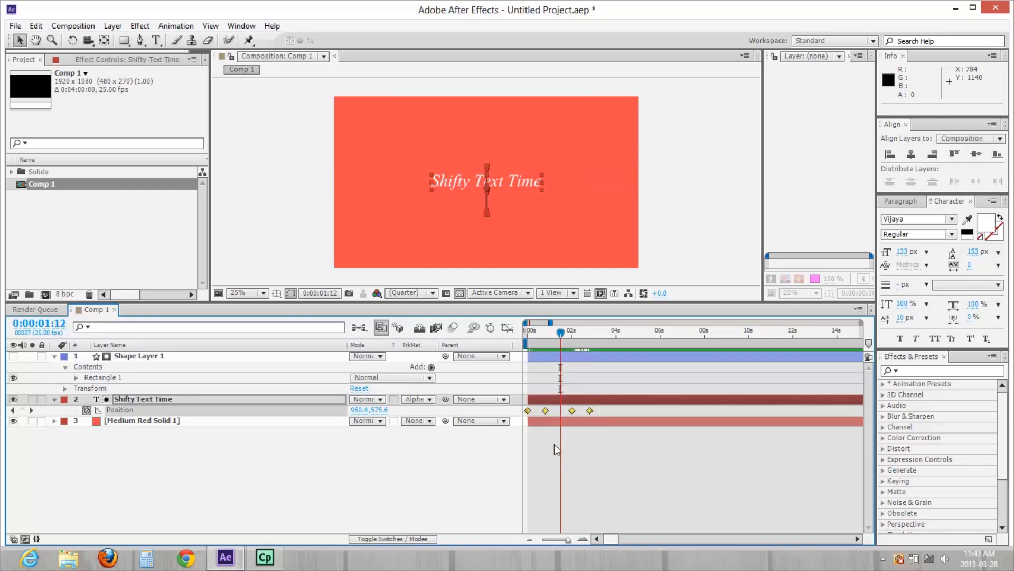
{"action": "right_click", "coordinate": [545, 410]}
{"action": "mouse_move", "coordinate": [633, 399]}
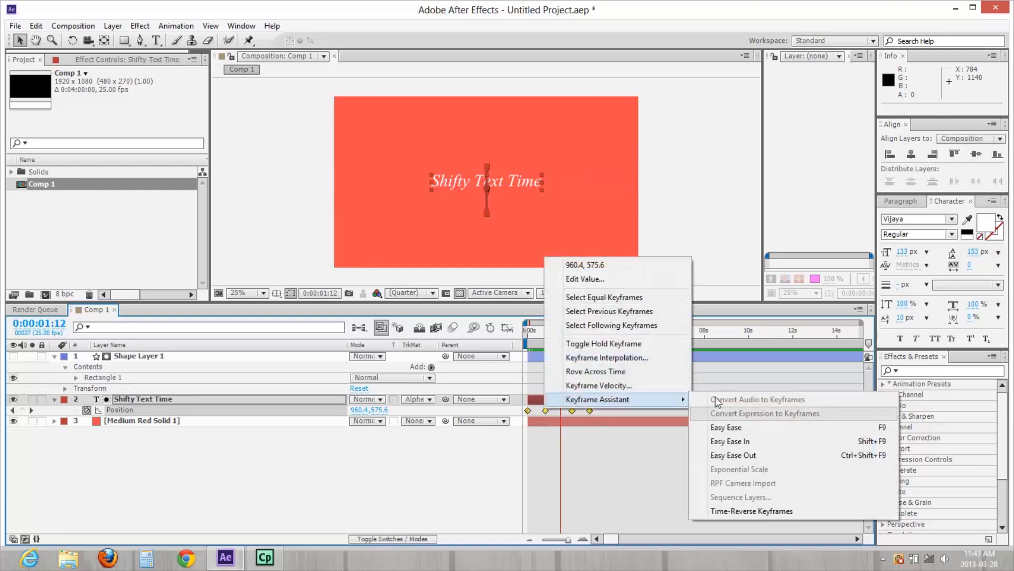
{"action": "left_click", "coordinate": [725, 427]}
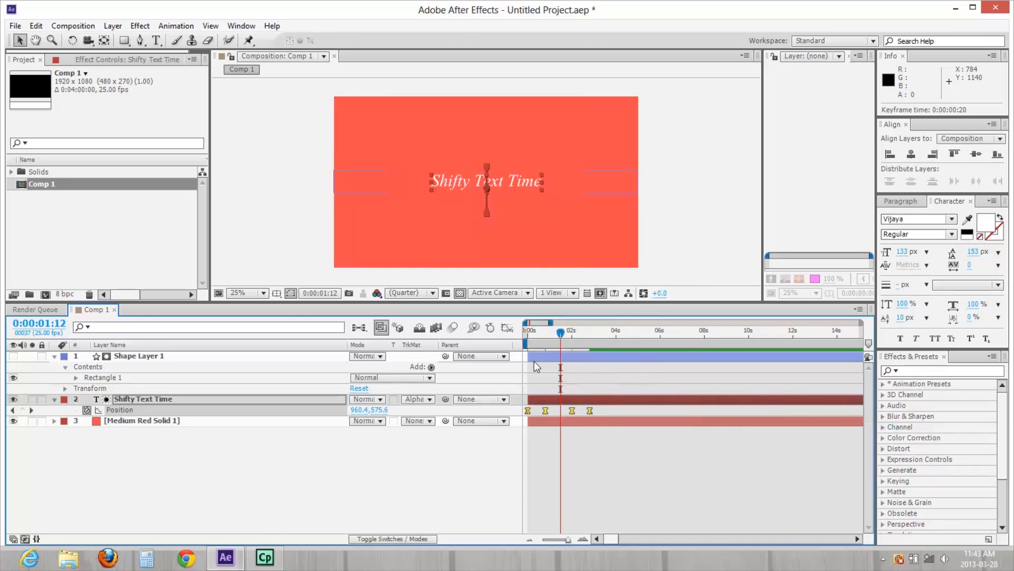
Display the text layer's Position speed graph fitted to the view and inspect its keyframes
{"action": "left_click", "coordinate": [507, 331]}
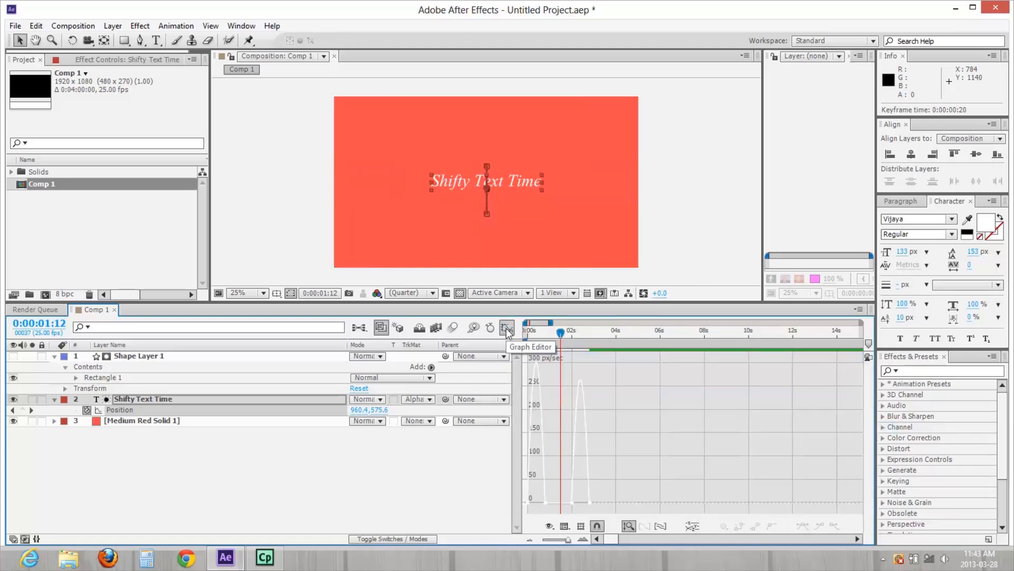
{"action": "left_click", "coordinate": [660, 526]}
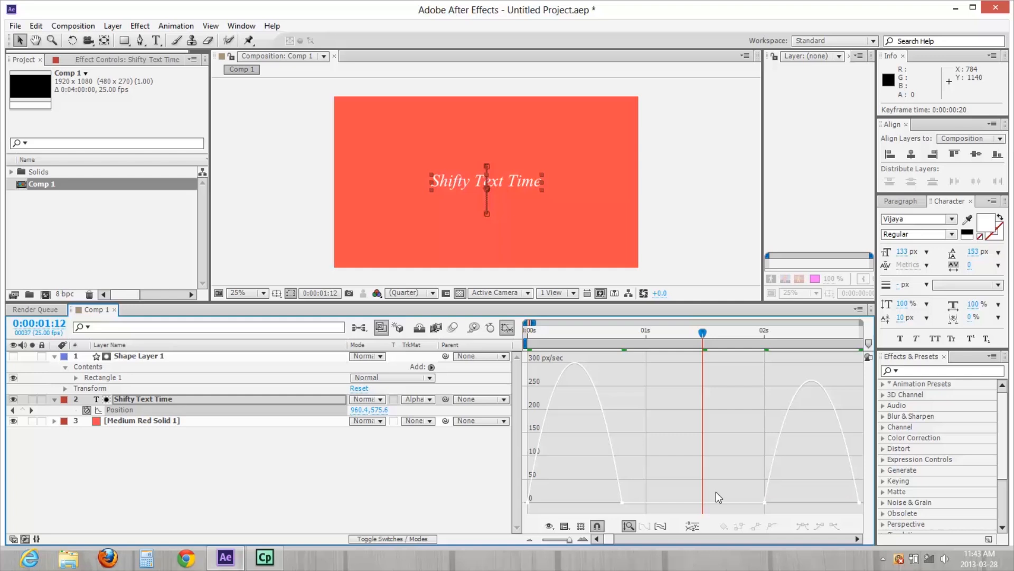
{"action": "left_click", "coordinate": [175, 409]}
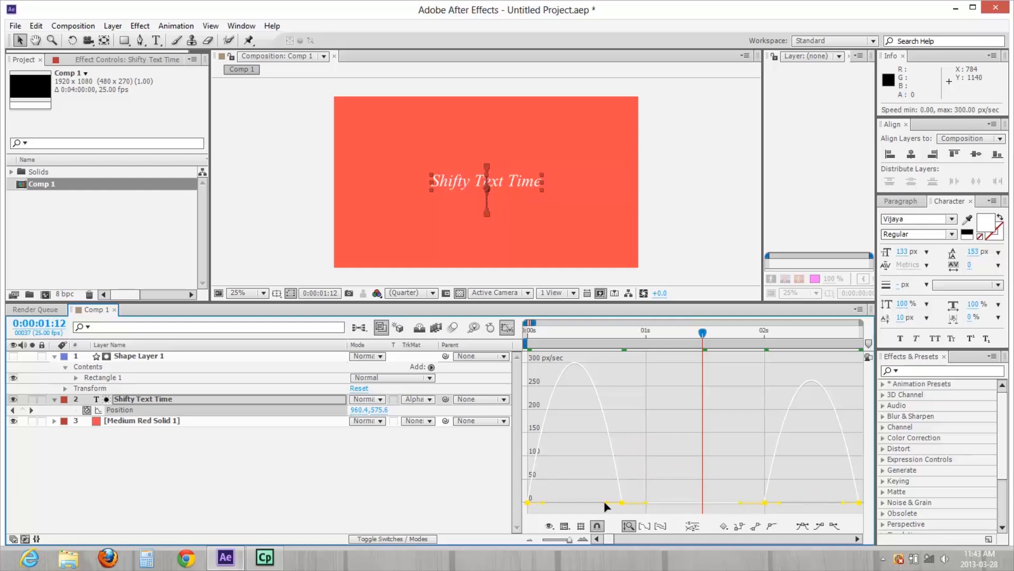
{"action": "left_click", "coordinate": [622, 505]}
{"action": "left_click", "coordinate": [623, 502]}
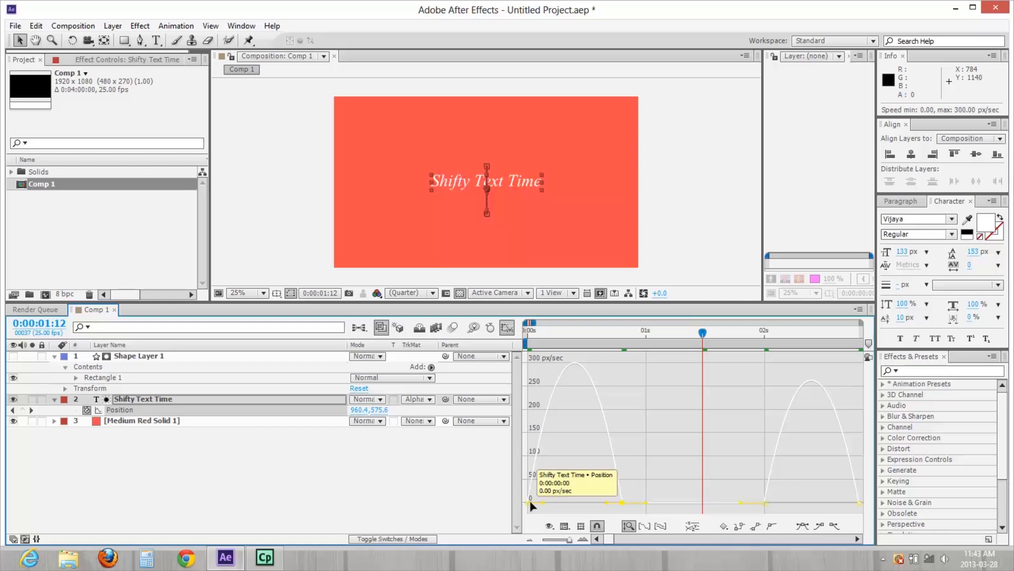
{"action": "left_click", "coordinate": [659, 479]}
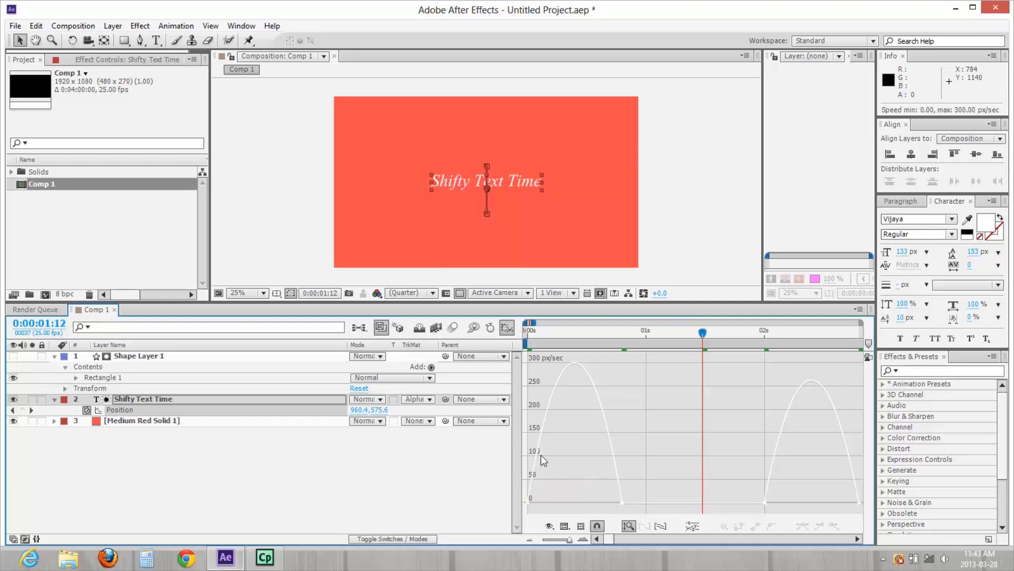
Lengthen the incoming ease of the text's second Position keyframe so it slides in fast and settles slowly, and preview it
{"action": "mouse_move", "coordinate": [531, 501]}
{"action": "left_click", "coordinate": [621, 502]}
{"action": "left_click_drag", "start_coordinate": [607, 503], "coordinate": [557, 502]}
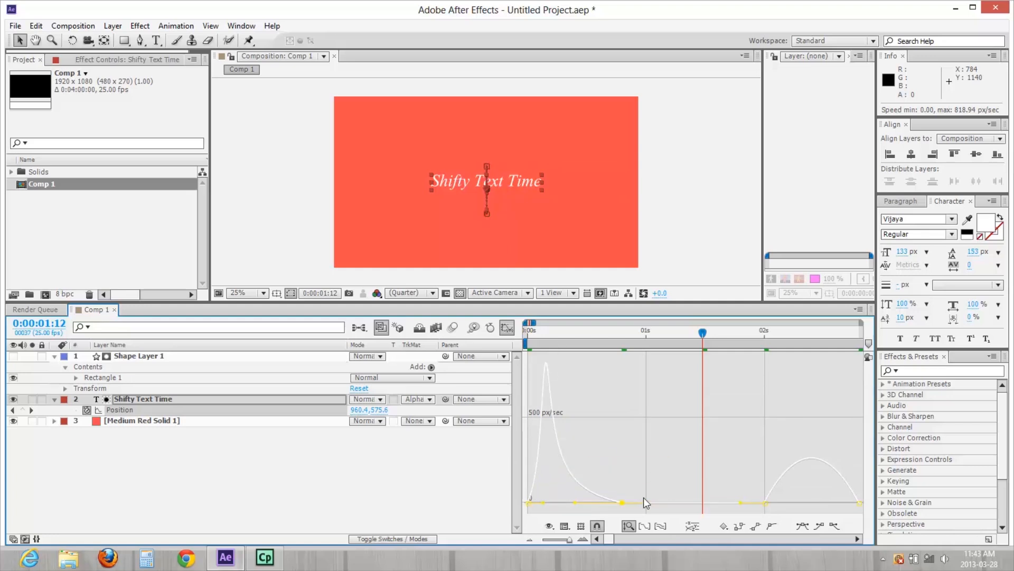
{"action": "key", "text": "KP_0"}
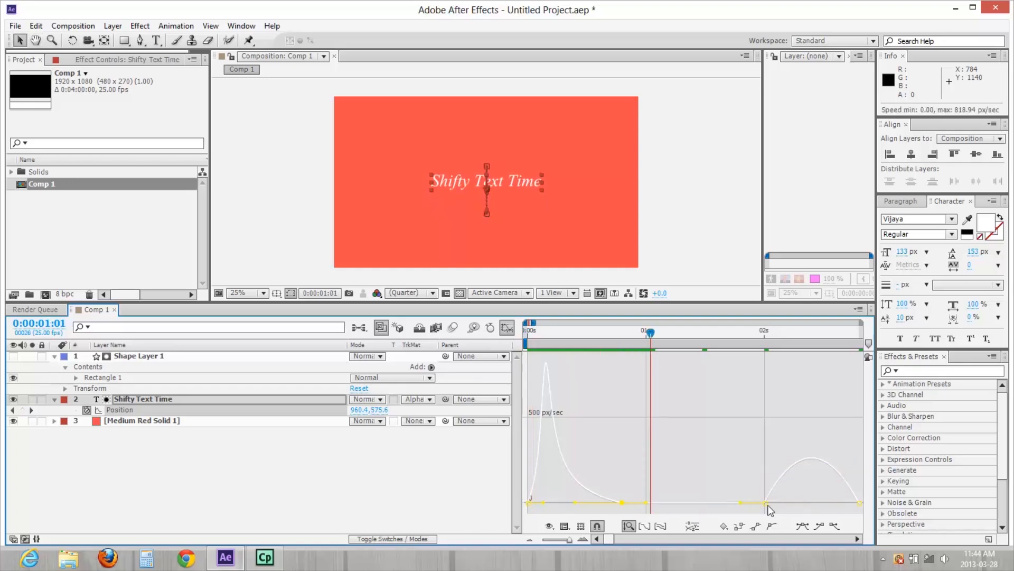
Lengthen the outgoing ease of the text's Position keyframe at 2 seconds so it leaves slowly and accelerates, then preview the whole animation
{"action": "mouse_move", "coordinate": [768, 506]}
{"action": "left_click_drag", "start_coordinate": [781, 501], "coordinate": [829, 499]}
{"action": "key", "text": "space"}
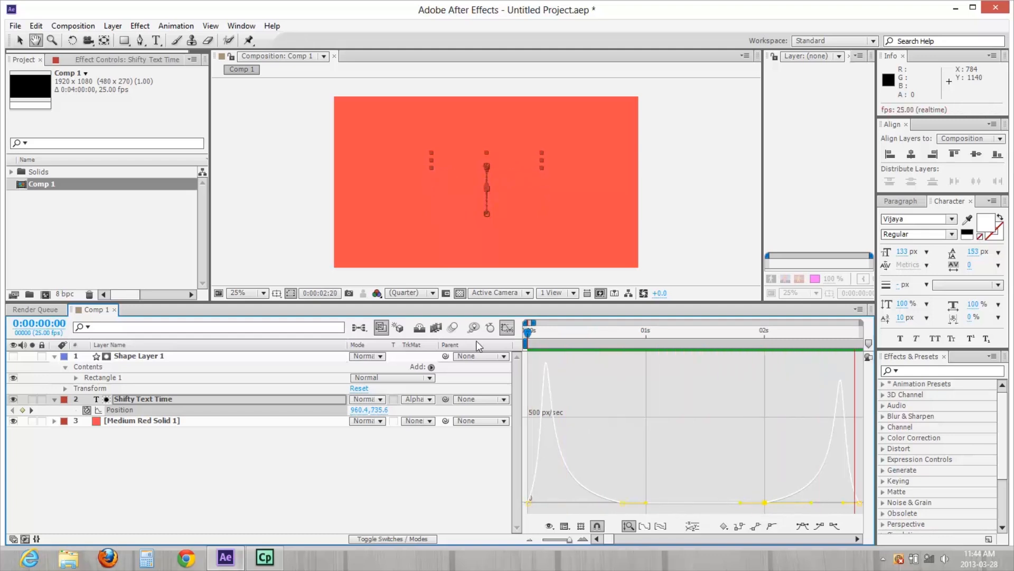
{"action": "key", "text": "space"}
{"action": "scroll", "coordinate": [596, 442], "scroll_direction": "down", "scroll_amount": 3}
{"action": "left_click_drag", "start_coordinate": [563, 335], "coordinate": [455, 336]}
{"action": "key", "text": "space"}
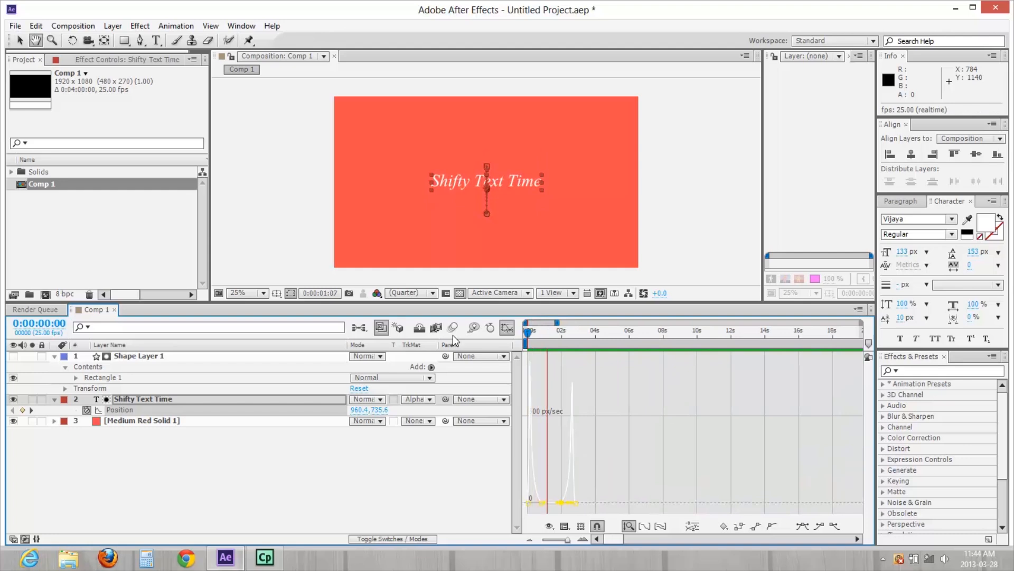
{"action": "key", "text": "space"}
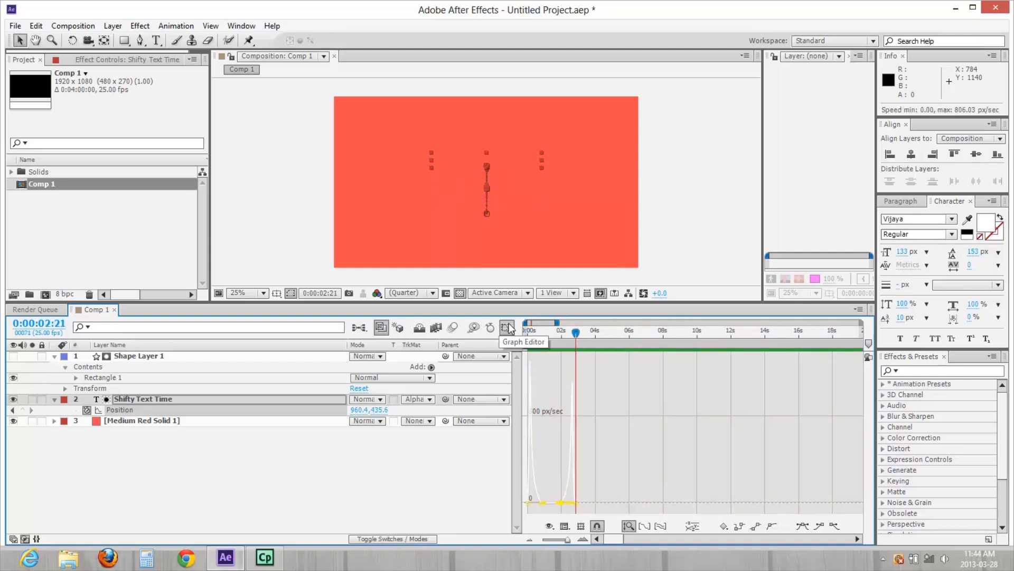
{"action": "left_click", "coordinate": [507, 328]}
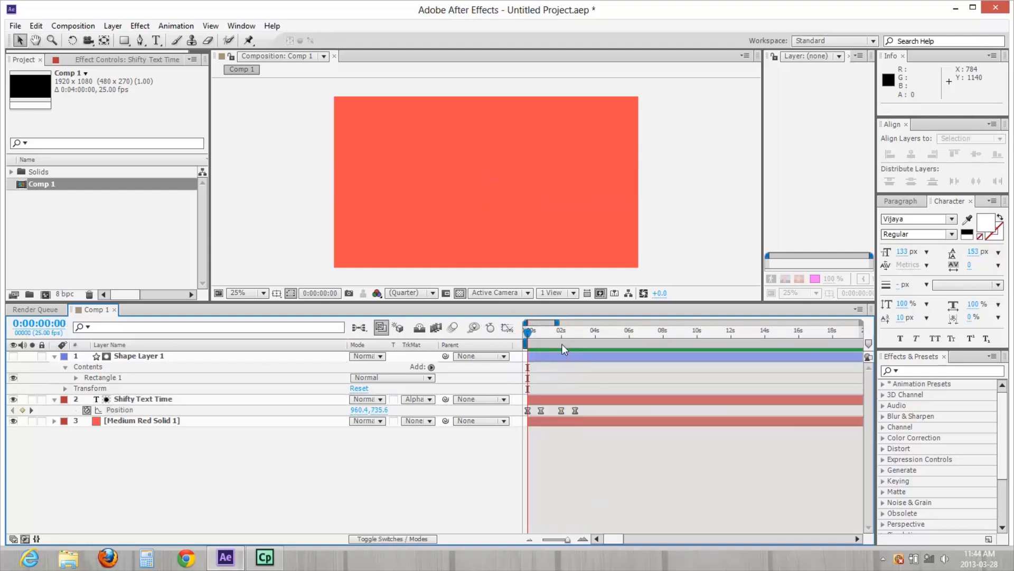
{"action": "left_click_drag", "start_coordinate": [562, 343], "coordinate": [562, 340]}
{"action": "left_click", "coordinate": [556, 355]}
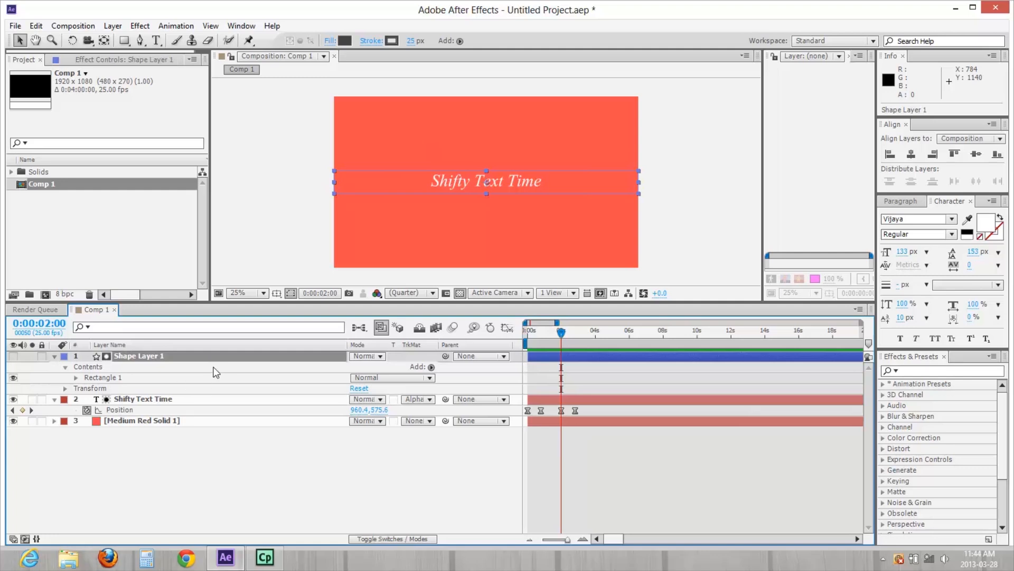
{"action": "mouse_move", "coordinate": [521, 185]}
{"action": "left_mouse_down"}
{"action": "mouse_move", "coordinate": [519, 204]}
{"action": "mouse_move", "coordinate": [519, 182]}
{"action": "left_mouse_up"}
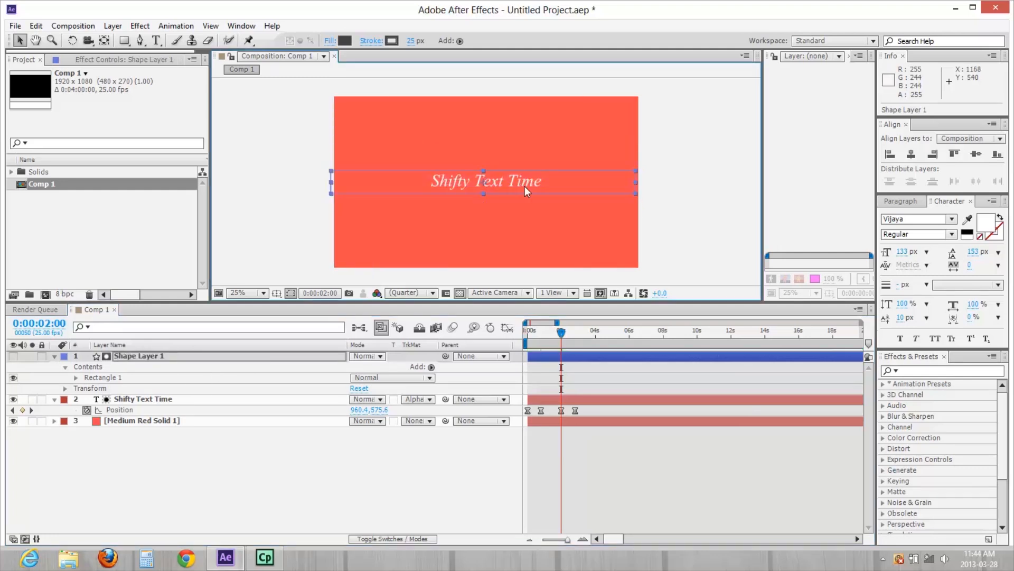
{"action": "key", "text": "ctrl+z"}
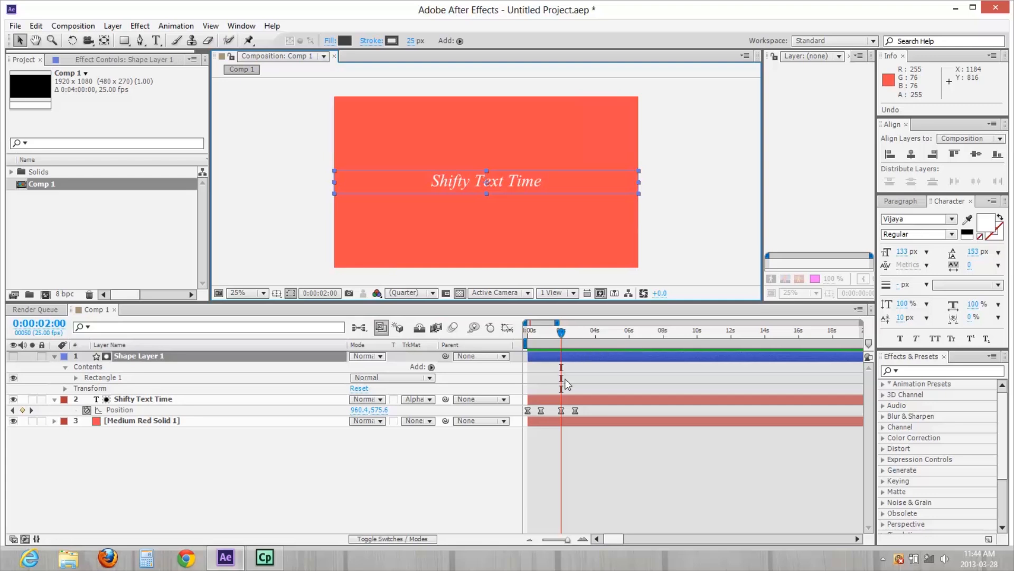
Shift the text layer later in time so that it starts at 0:00:00:20, leaving room for a background intro
{"action": "left_click", "coordinate": [183, 420]}
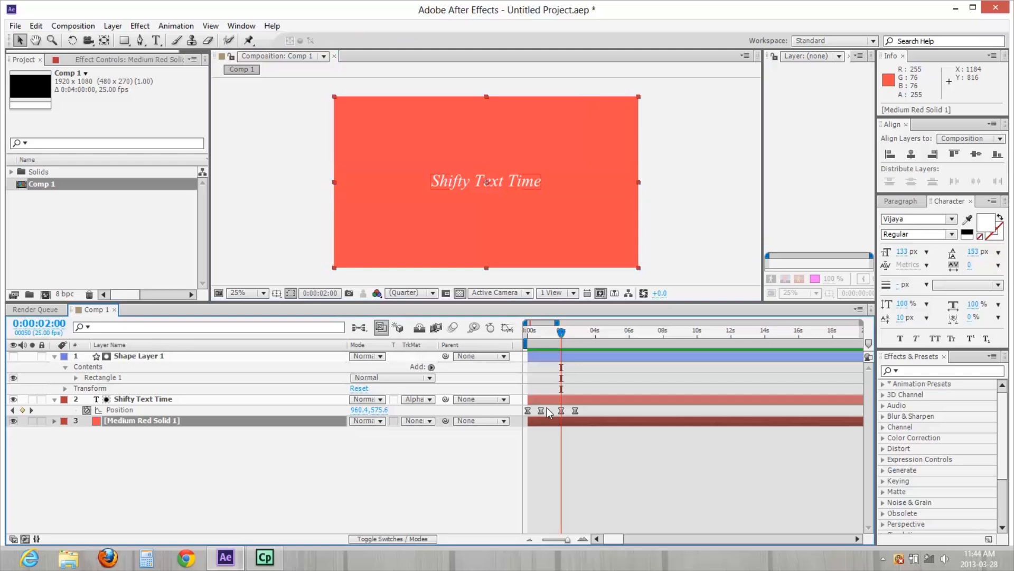
{"action": "left_click_drag", "start_coordinate": [549, 407], "coordinate": [527, 411]}
{"action": "key", "text": "j"}
{"action": "left_click", "coordinate": [573, 447]}
{"action": "left_click_drag", "start_coordinate": [554, 395], "coordinate": [569, 392]}
{"action": "key", "text": "Home"}
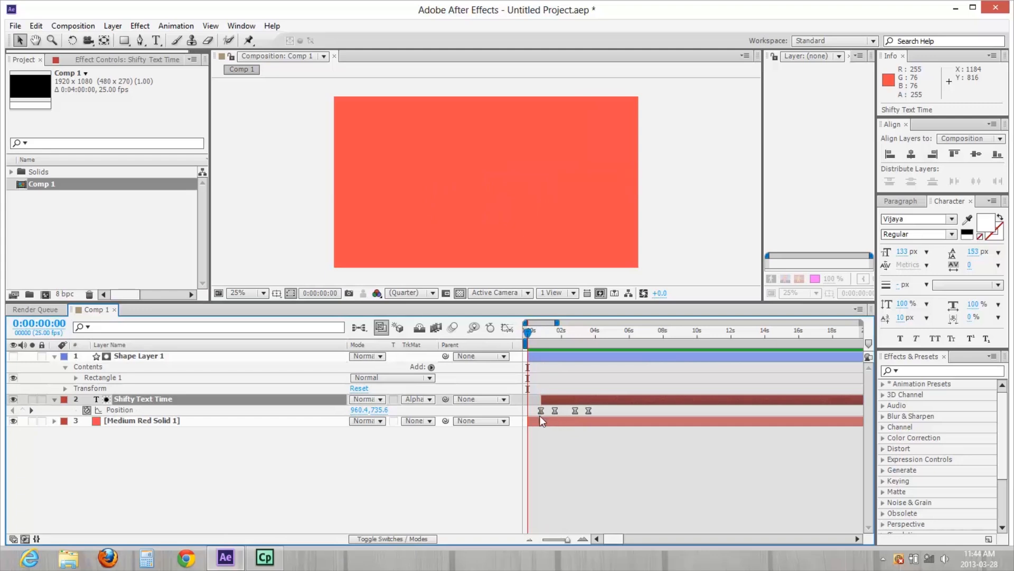
Keyframe the red solid's Position from 960.0, 1636.0 below the frame at 0 seconds to 960.0, 540.0 at 0:00:00:20
{"action": "left_click", "coordinate": [542, 416]}
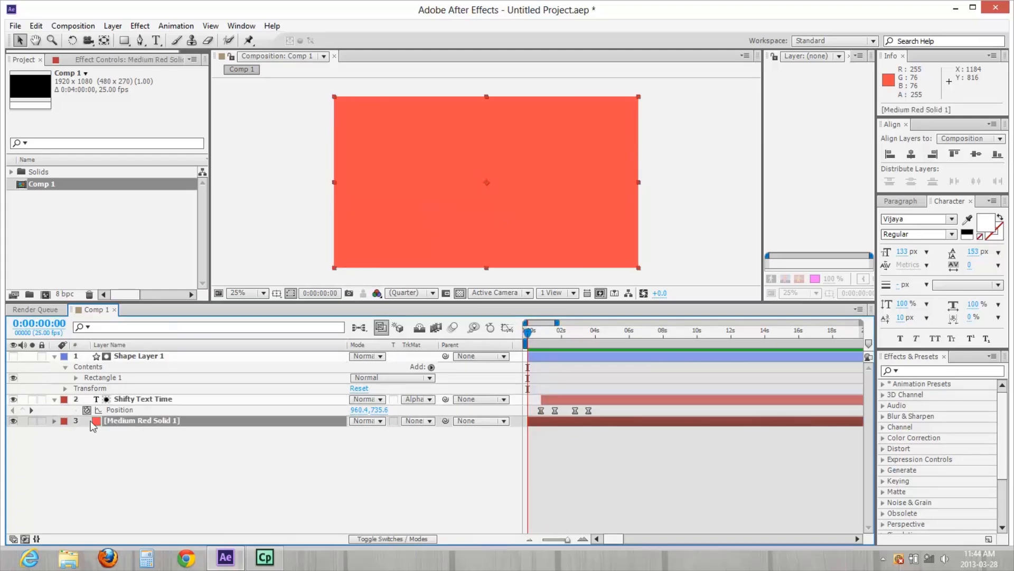
{"action": "key", "text": "p"}
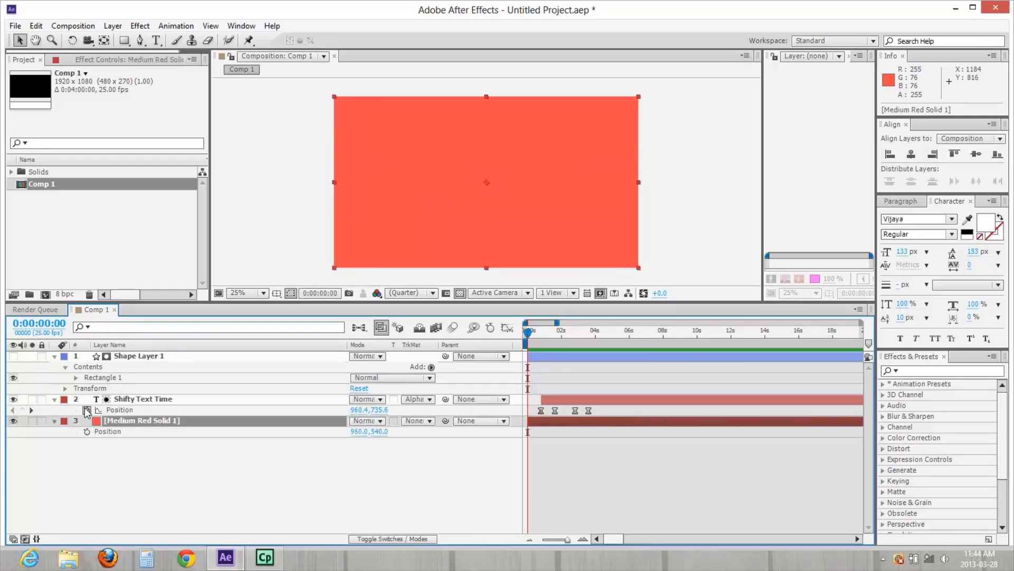
{"action": "left_click", "coordinate": [87, 432]}
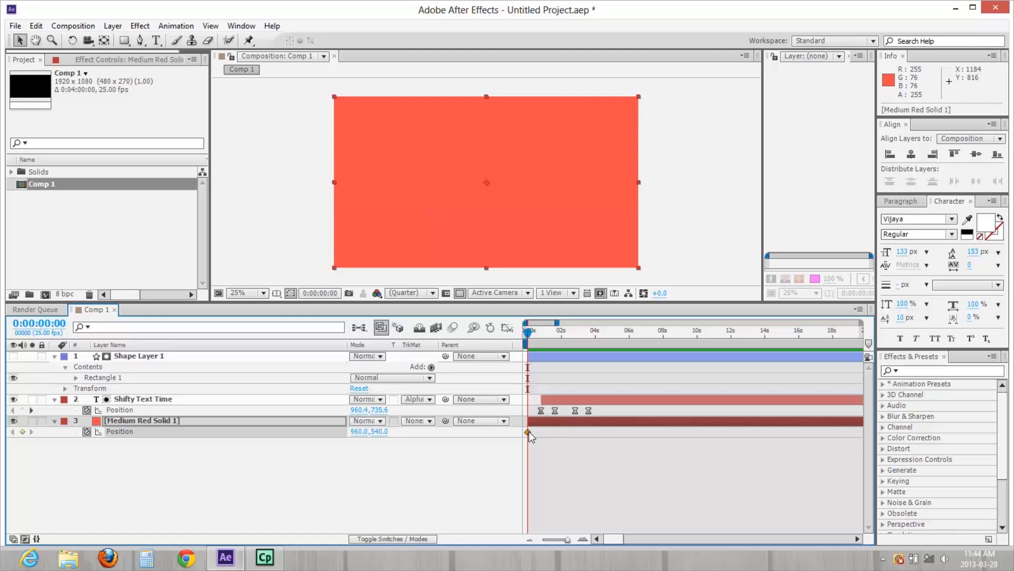
{"action": "left_click_drag", "start_coordinate": [528, 432], "coordinate": [536, 431]}
{"action": "left_click_drag", "start_coordinate": [512, 160], "coordinate": [493, 333]}
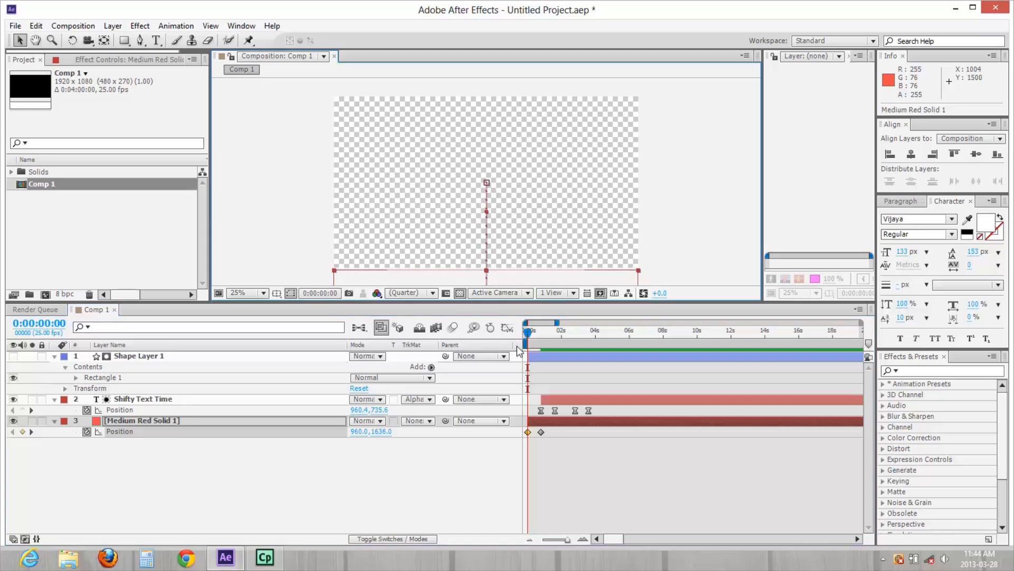
Apply Easy Ease to both of the red solid's Position keyframes
{"action": "left_click_drag", "start_coordinate": [565, 440], "coordinate": [519, 431]}
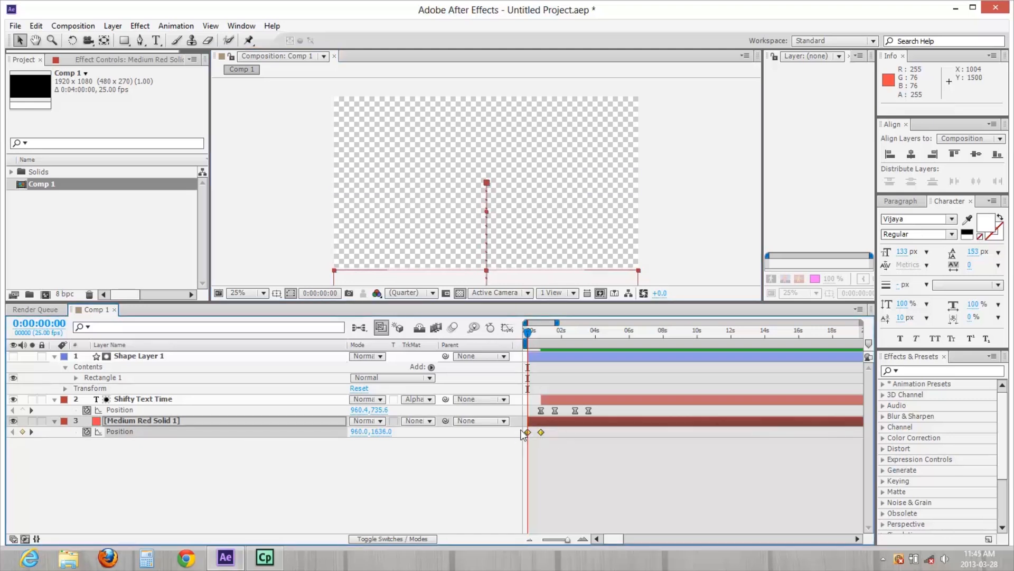
{"action": "right_click", "coordinate": [541, 431]}
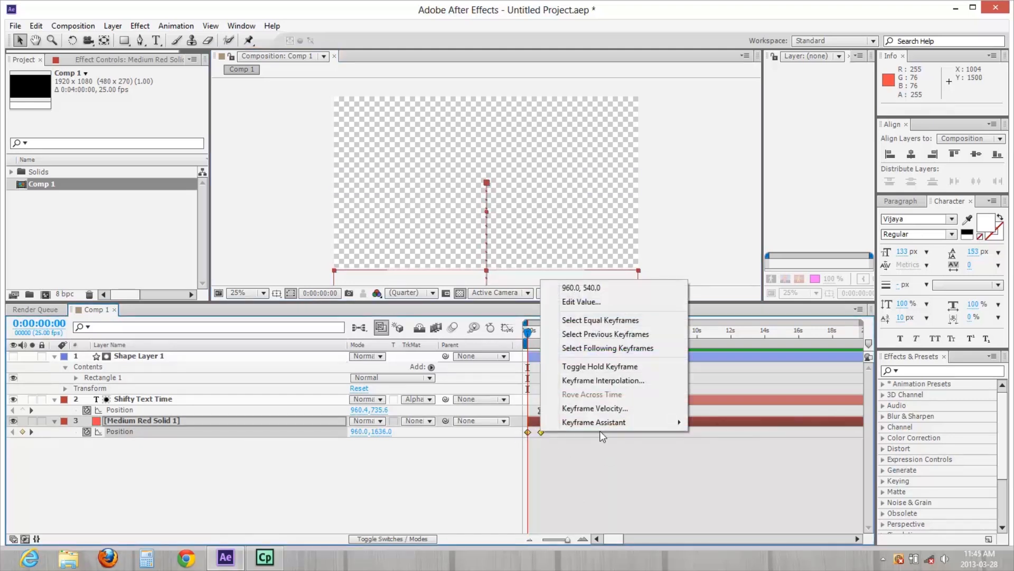
{"action": "mouse_move", "coordinate": [607, 422]}
{"action": "left_click", "coordinate": [696, 446]}
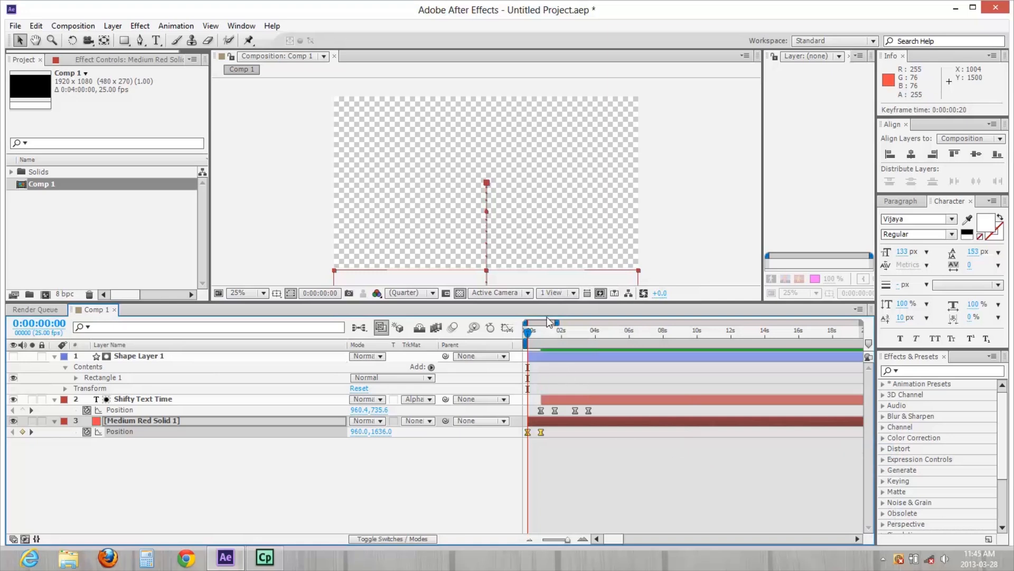
In the speed graph, lengthen the incoming ease of the red solid's second Position keyframe, and preview the animation
{"action": "left_click", "coordinate": [506, 328]}
{"action": "left_click_drag", "start_coordinate": [526, 508], "coordinate": [546, 495]}
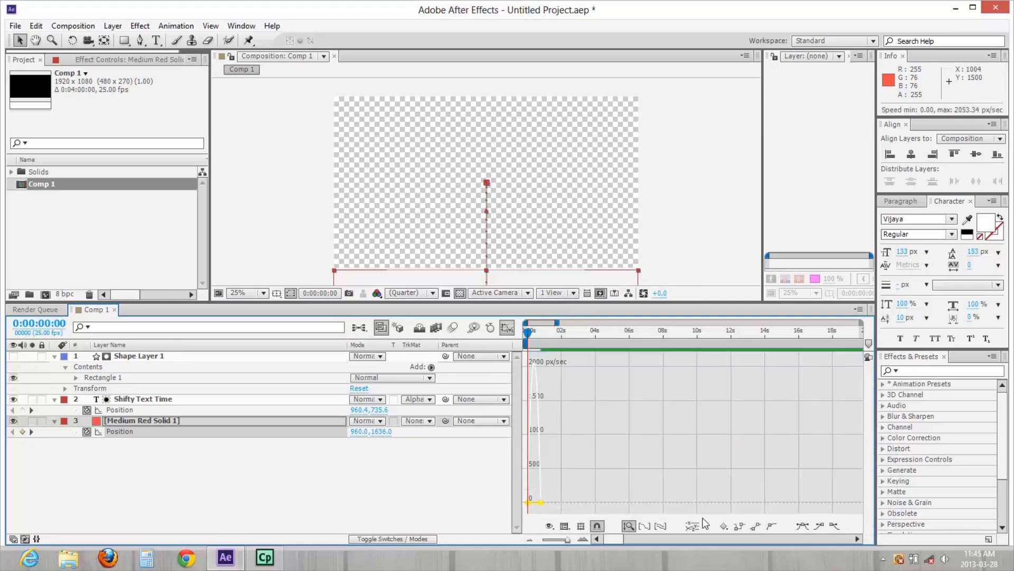
{"action": "left_click", "coordinate": [646, 526]}
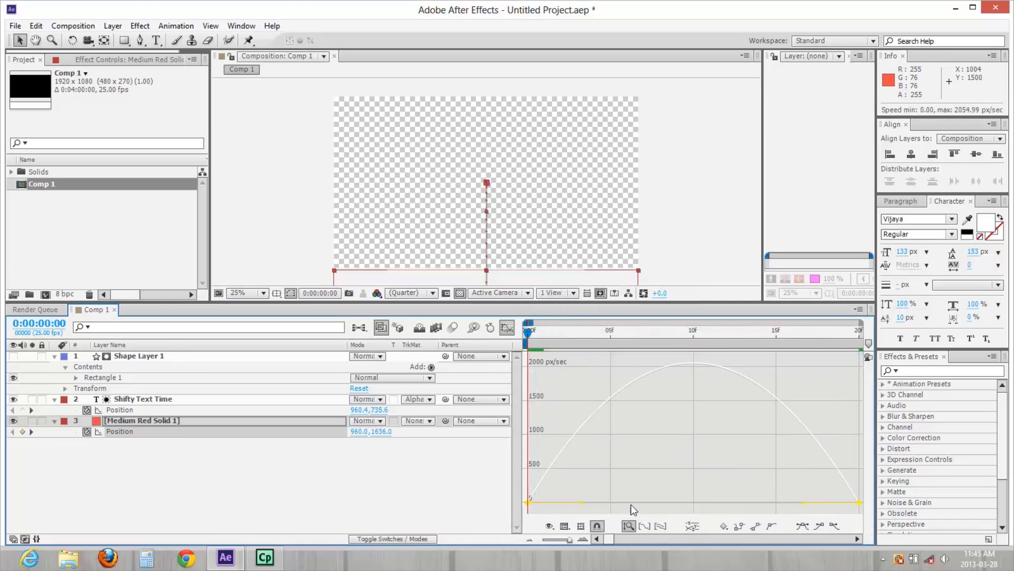
{"action": "left_click", "coordinate": [757, 526]}
{"action": "left_click", "coordinate": [759, 523]}
{"action": "left_click", "coordinate": [804, 526]}
{"action": "left_click_drag", "start_coordinate": [803, 503], "coordinate": [693, 503]}
{"action": "key", "text": "space"}
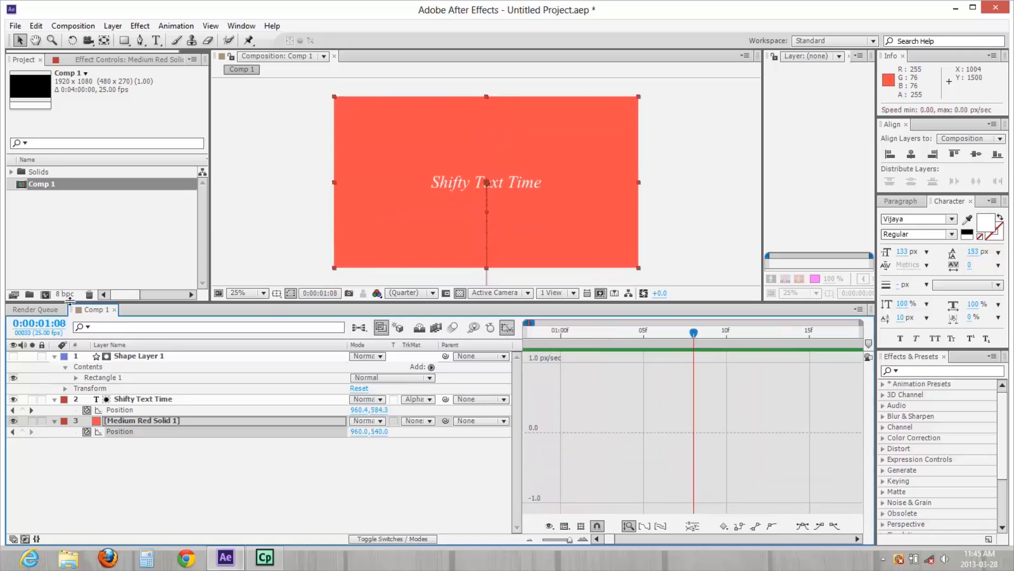
Return to the layer bar view, move the text layer earlier to overlap the red solid's slide-in, and preview the timing
{"action": "left_click", "coordinate": [119, 400]}
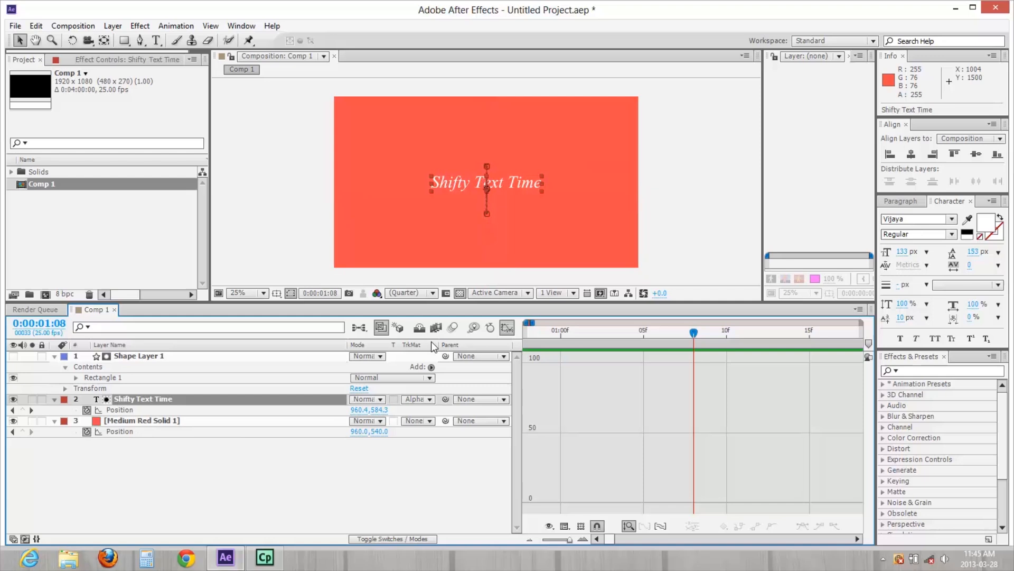
{"action": "left_click", "coordinate": [507, 328]}
{"action": "left_click_drag", "start_coordinate": [728, 406], "coordinate": [575, 327]}
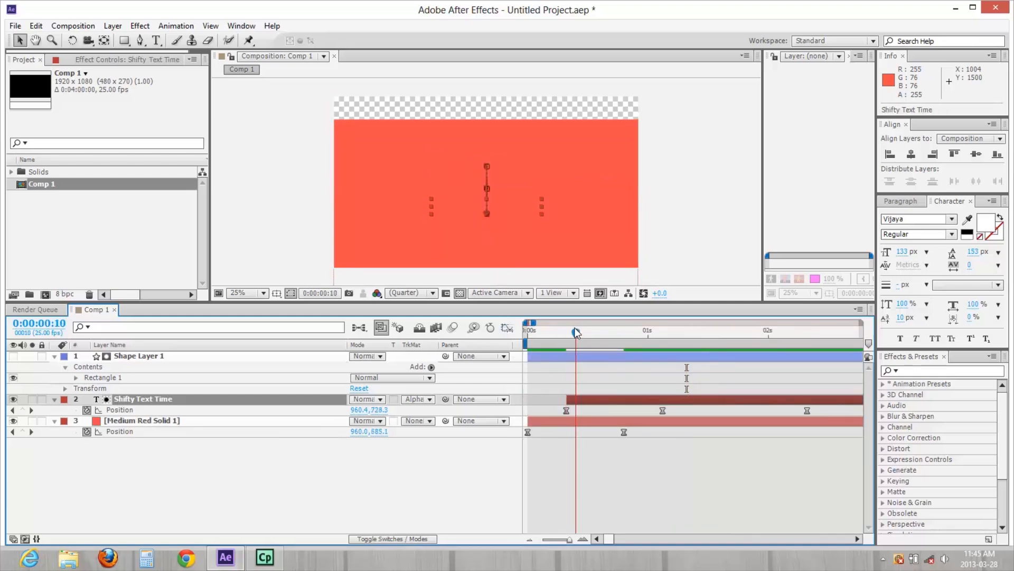
{"action": "left_click_drag", "start_coordinate": [588, 405], "coordinate": [574, 404]}
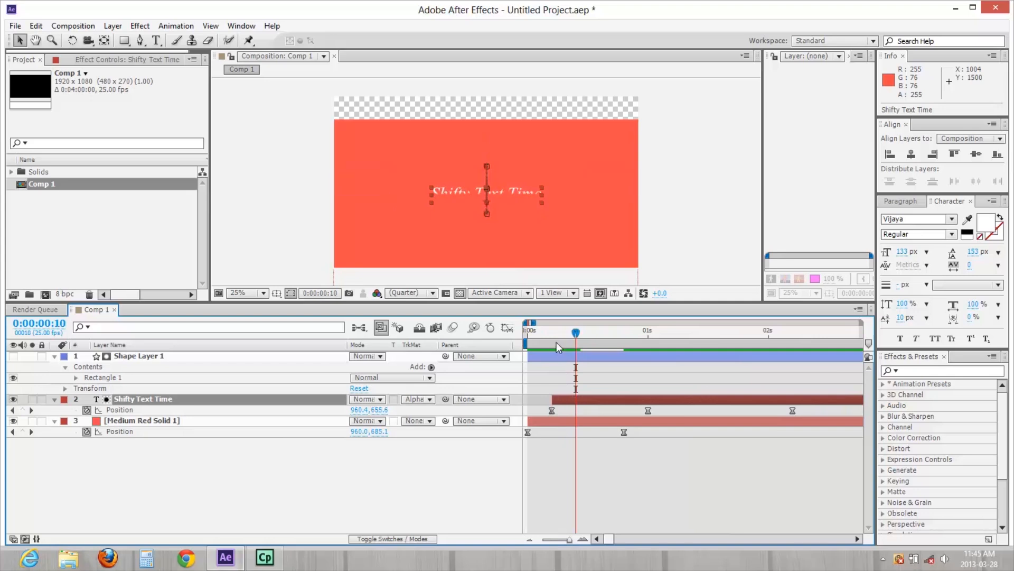
{"action": "left_click_drag", "start_coordinate": [550, 334], "coordinate": [525, 344]}
{"action": "key", "text": "space"}
Fine-tune the text layer to start just after the red solid begins sliding in, and preview the result
{"action": "left_click_drag", "start_coordinate": [552, 400], "coordinate": [534, 398]}
{"action": "mouse_move", "coordinate": [535, 330]}
{"action": "left_mouse_down"}
{"action": "mouse_move", "coordinate": [521, 326]}
{"action": "mouse_move", "coordinate": [552, 326]}
{"action": "left_mouse_up"}
{"action": "key", "text": "space"}
{"action": "key", "text": "space"}
{"action": "left_click_drag", "start_coordinate": [557, 401], "coordinate": [563, 402]}
{"action": "left_click", "coordinate": [540, 339]}
{"action": "key", "text": "space"}
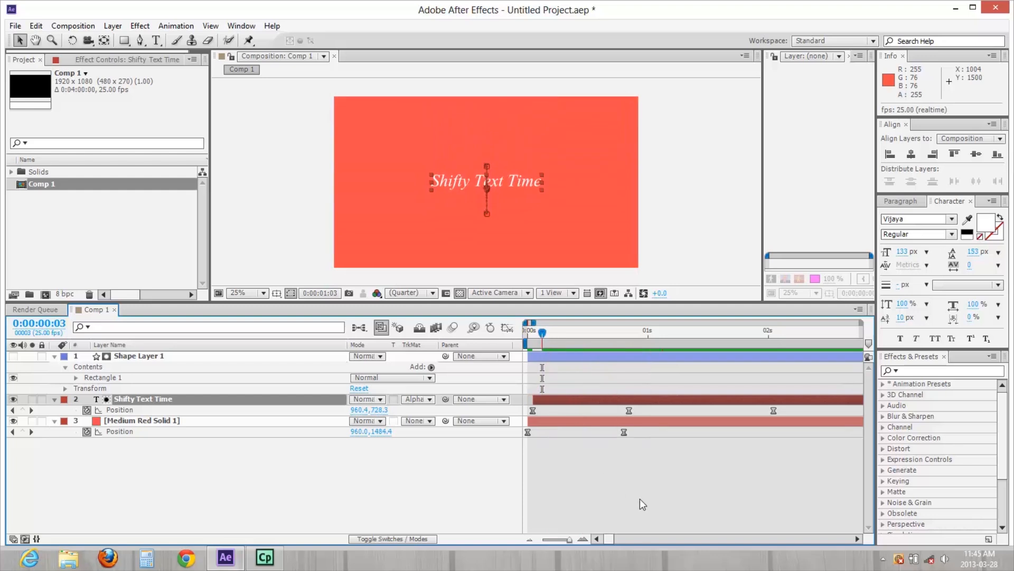
Duplicate the red solid, start the copy at 0:00:02:01 where the text begins to leave, and preview the overlap
{"action": "left_click", "coordinate": [640, 499]}
{"action": "left_click_drag", "start_coordinate": [534, 322], "coordinate": [537, 323]}
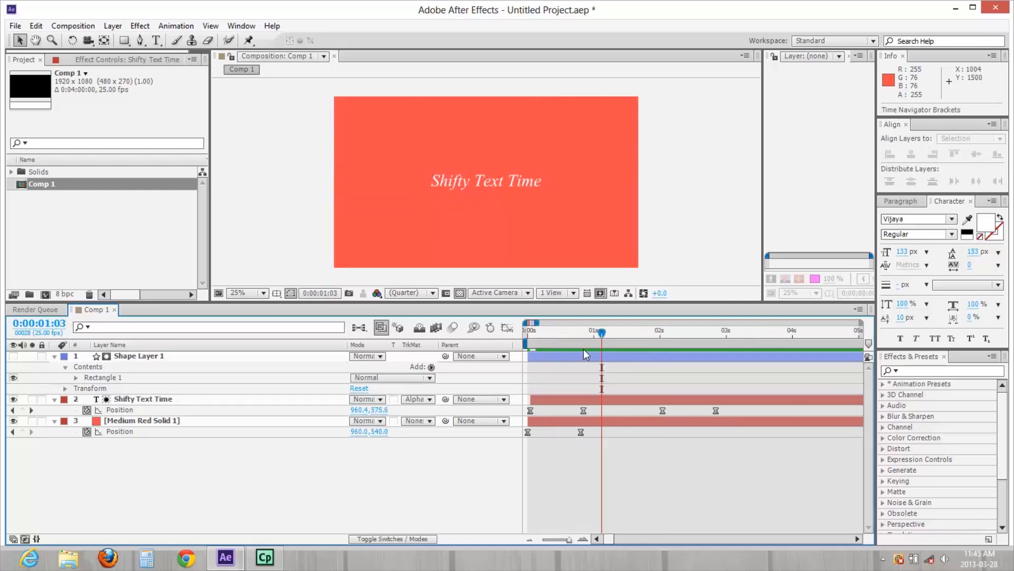
{"action": "left_click_drag", "start_coordinate": [570, 333], "coordinate": [664, 347]}
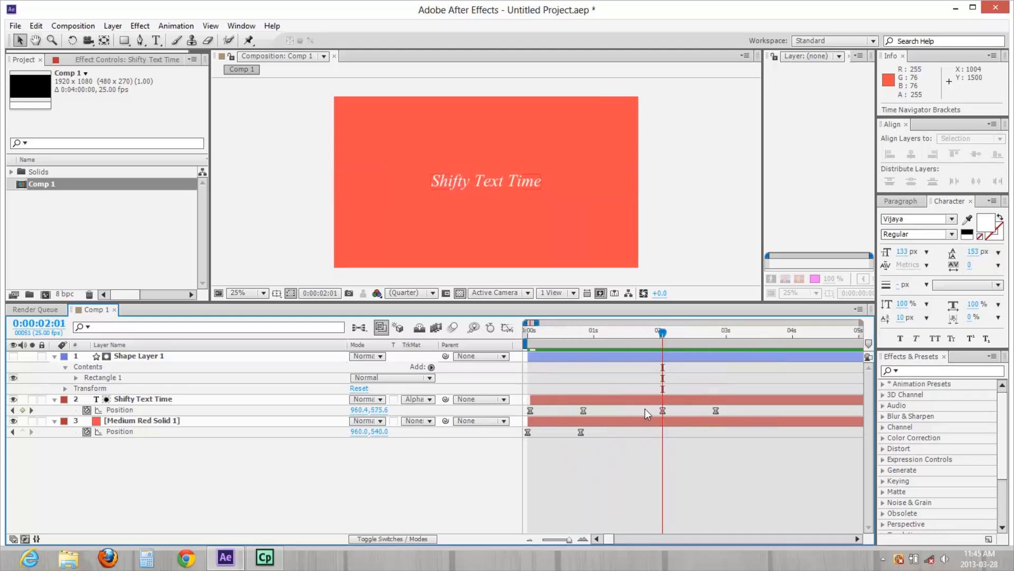
{"action": "left_click", "coordinate": [626, 421]}
{"action": "key", "text": "ctrl+shift+d"}
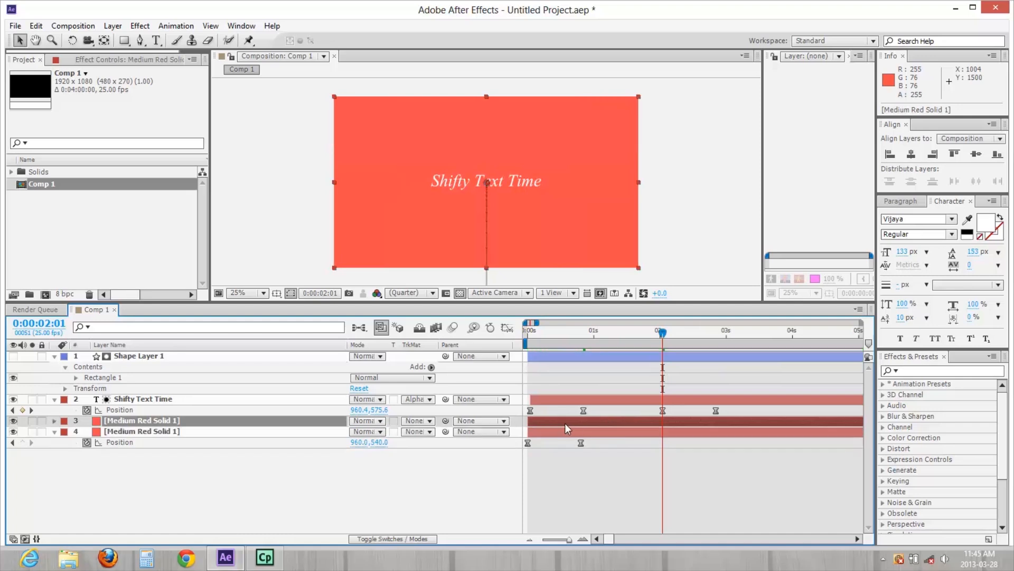
{"action": "key", "text": "space"}
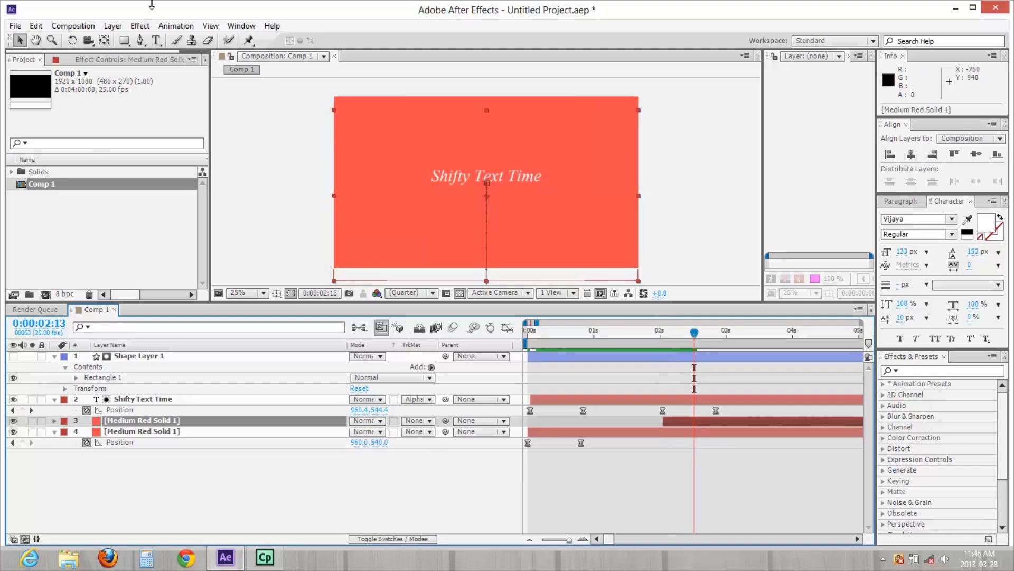
Recolour the duplicated solid above the original red one to a medium gray-cyan as a new solid, and preview the transition
{"action": "left_click", "coordinate": [119, 28]}
{"action": "left_click", "coordinate": [144, 54]}
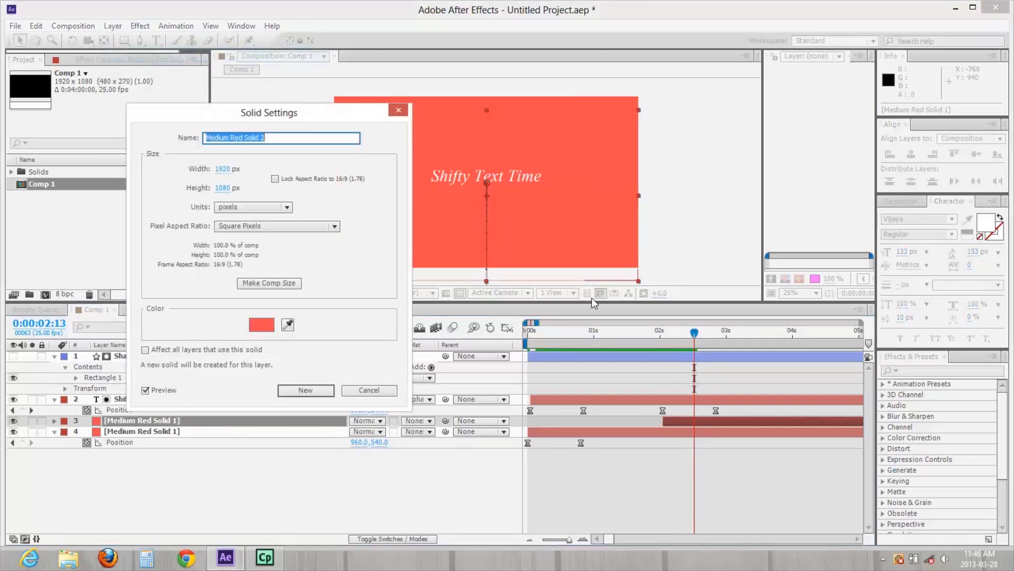
{"action": "left_click", "coordinate": [256, 330]}
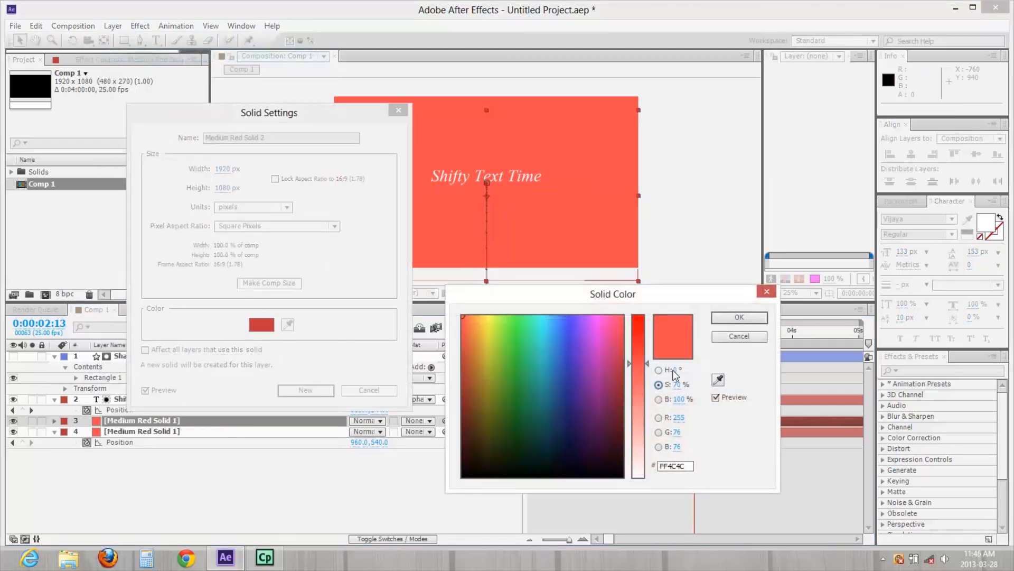
{"action": "left_click", "coordinate": [539, 377]}
{"action": "left_click", "coordinate": [741, 319]}
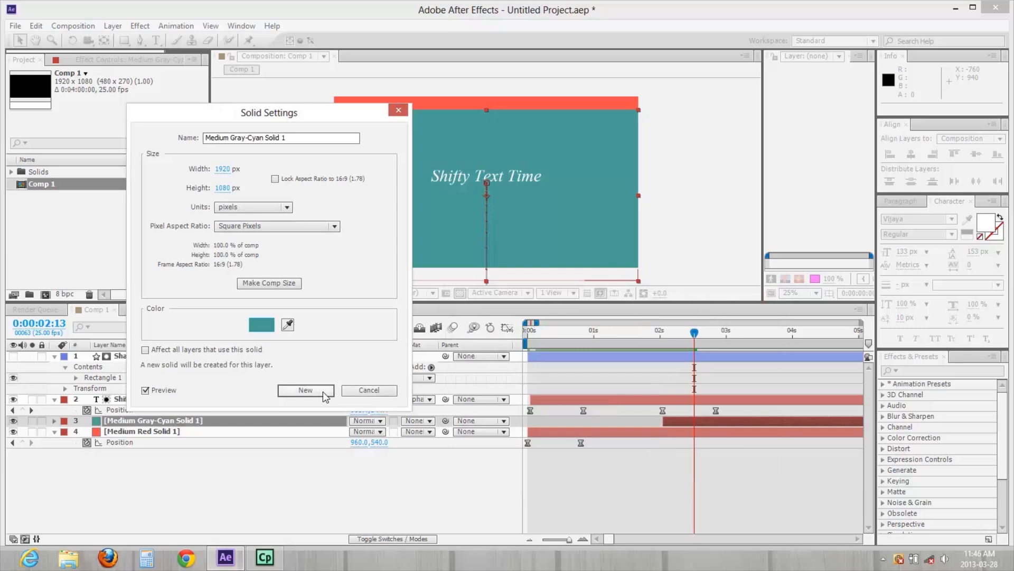
{"action": "left_click", "coordinate": [324, 396]}
{"action": "mouse_move", "coordinate": [698, 338]}
{"action": "left_mouse_down"}
{"action": "mouse_move", "coordinate": [640, 339]}
{"action": "mouse_move", "coordinate": [682, 339]}
{"action": "left_mouse_up"}
{"action": "key", "text": "space"}
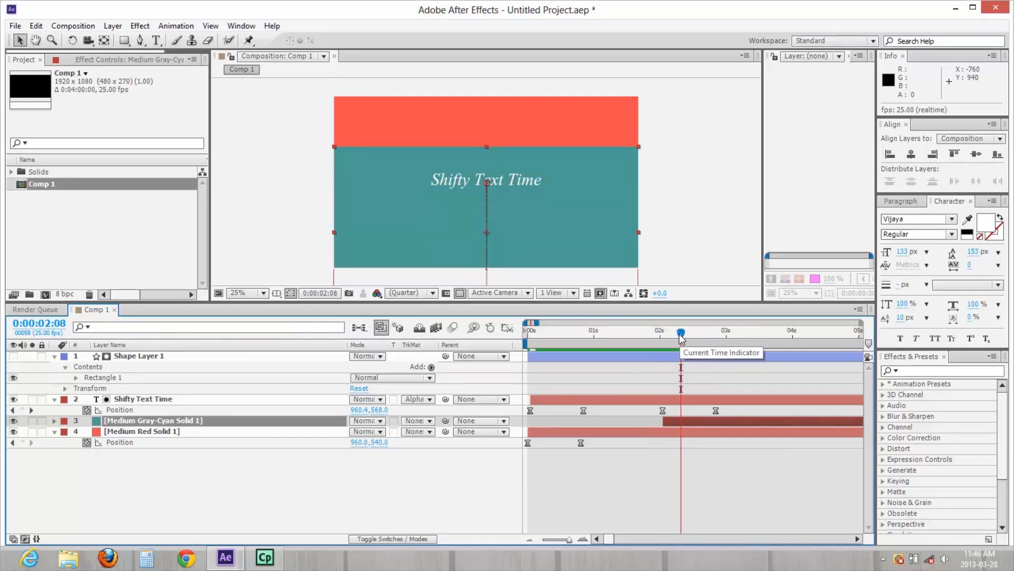
Move the text layer's last two Position keyframes later so the slide-out begins at 0:00:03:16, and scrub through the transition
{"action": "key", "text": "j"}
{"action": "left_click_drag", "start_coordinate": [725, 407], "coordinate": [656, 415]}
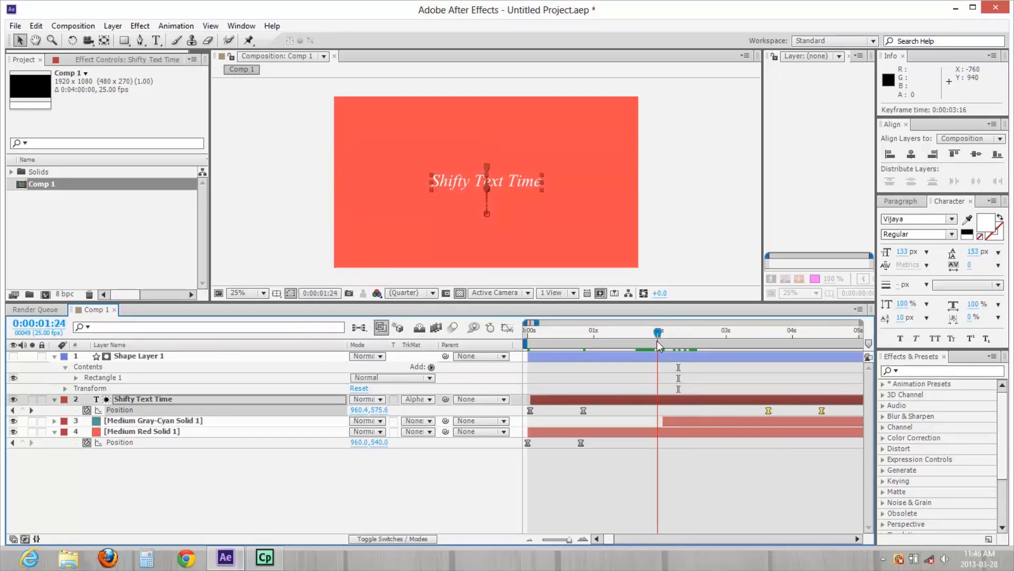
{"action": "left_click_drag", "start_coordinate": [657, 340], "coordinate": [698, 341]}
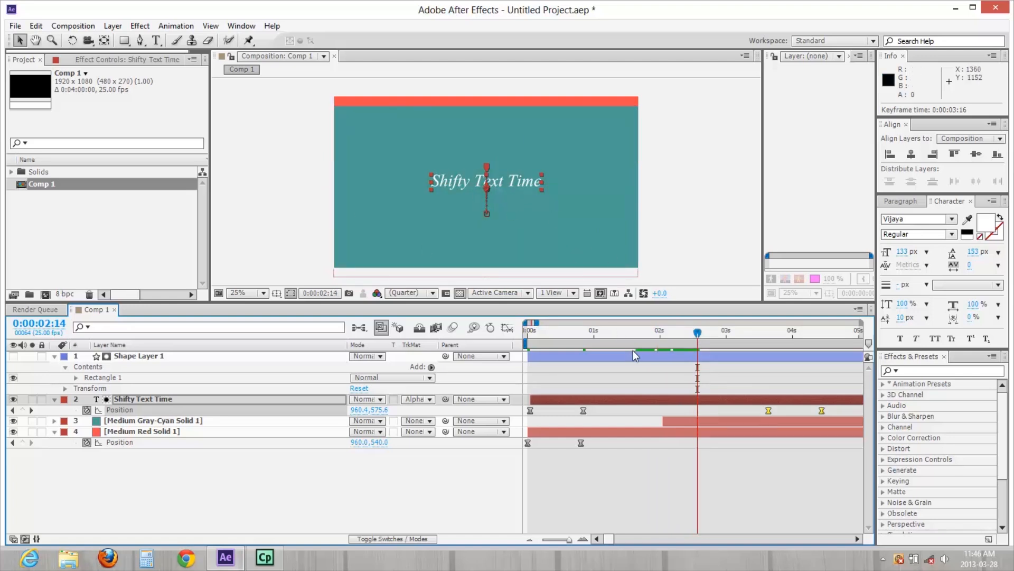
{"action": "left_click", "coordinate": [655, 412]}
{"action": "mouse_move", "coordinate": [678, 335]}
{"action": "left_mouse_down"}
{"action": "mouse_move", "coordinate": [666, 342]}
{"action": "mouse_move", "coordinate": [681, 344]}
{"action": "left_mouse_up"}
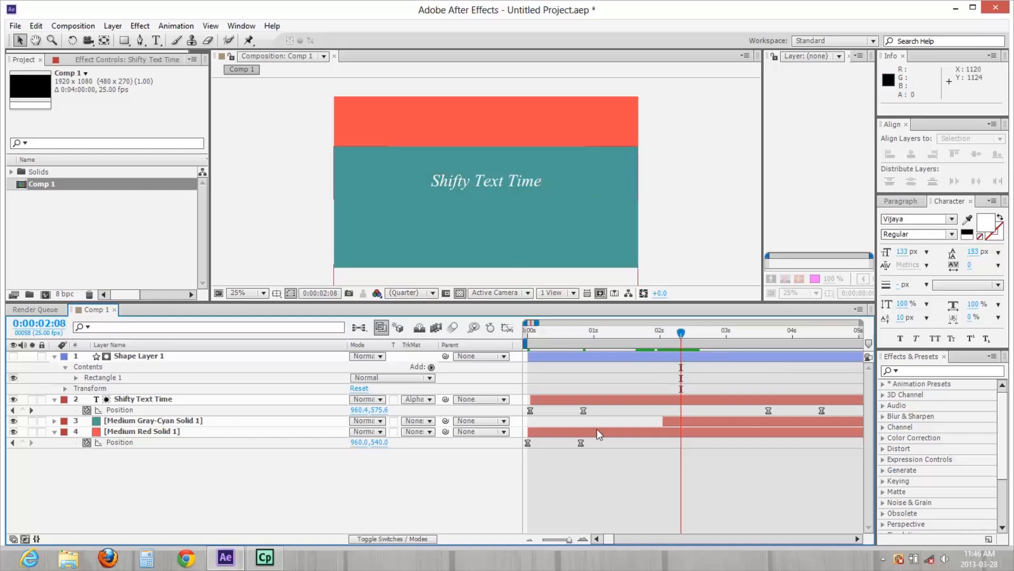
Collapse all layers' properties and duplicate the Shifty Text Time layer, placing the copy at the top of the stack
{"action": "key", "text": "ctrl+a"}
{"action": "key", "text": "u"}
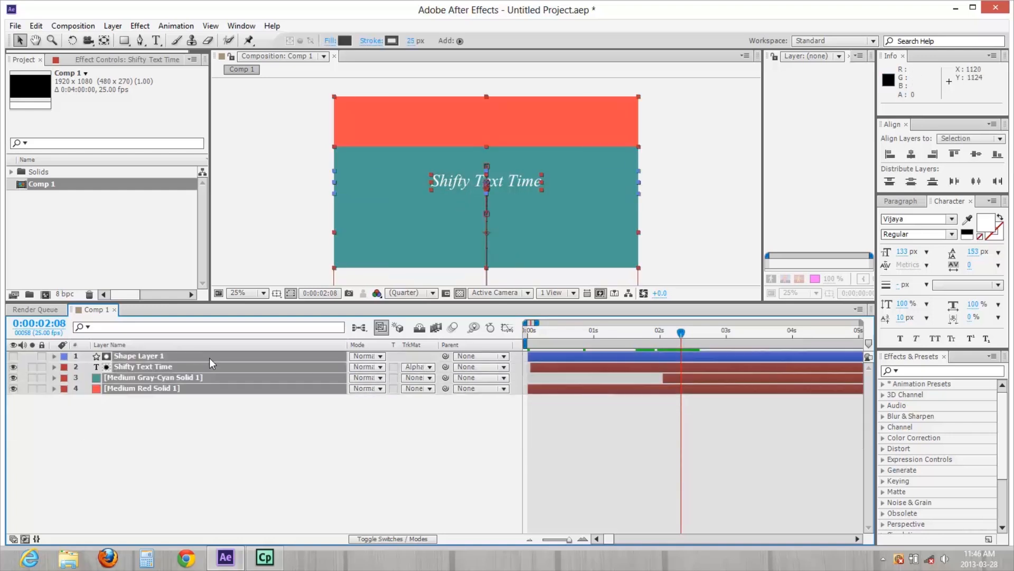
{"action": "left_click", "coordinate": [333, 421]}
{"action": "left_click", "coordinate": [177, 371]}
{"action": "key", "text": "ctrl+d"}
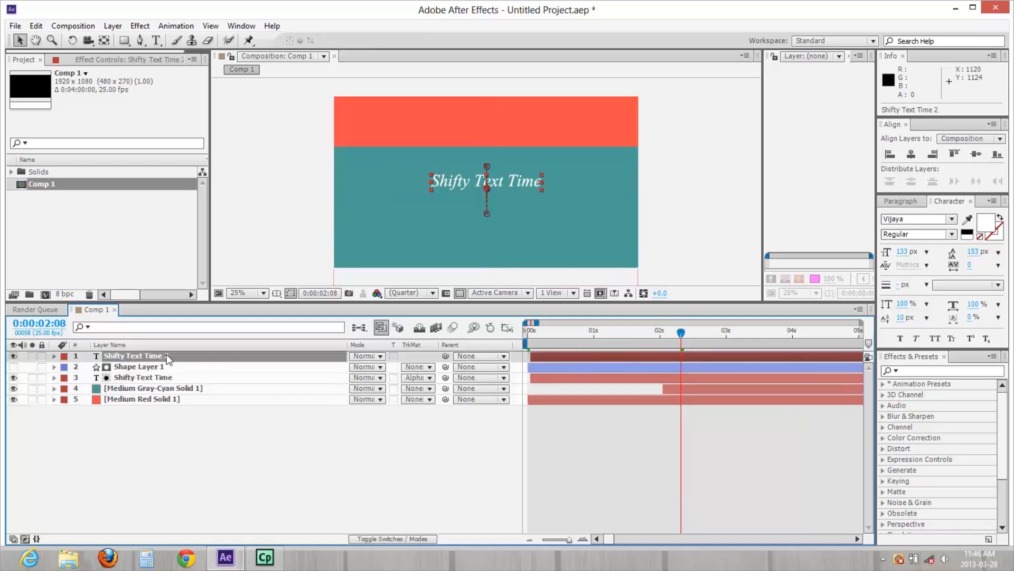
Duplicate the red solid and place the copy directly beneath the duplicated text layer
{"action": "left_click", "coordinate": [614, 399]}
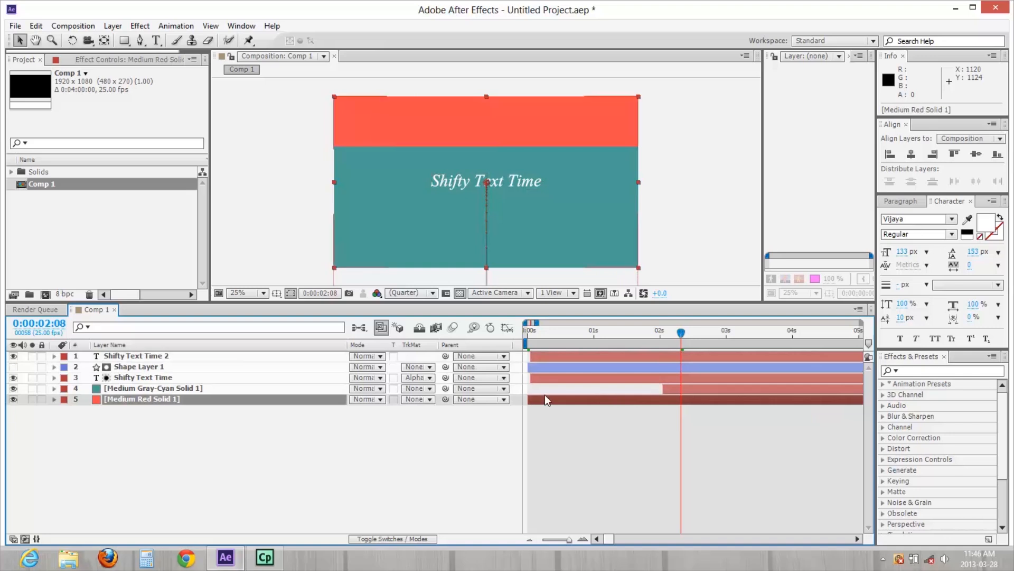
{"action": "key", "text": "ctrl+d"}
{"action": "left_click_drag", "start_coordinate": [204, 400], "coordinate": [200, 363]}
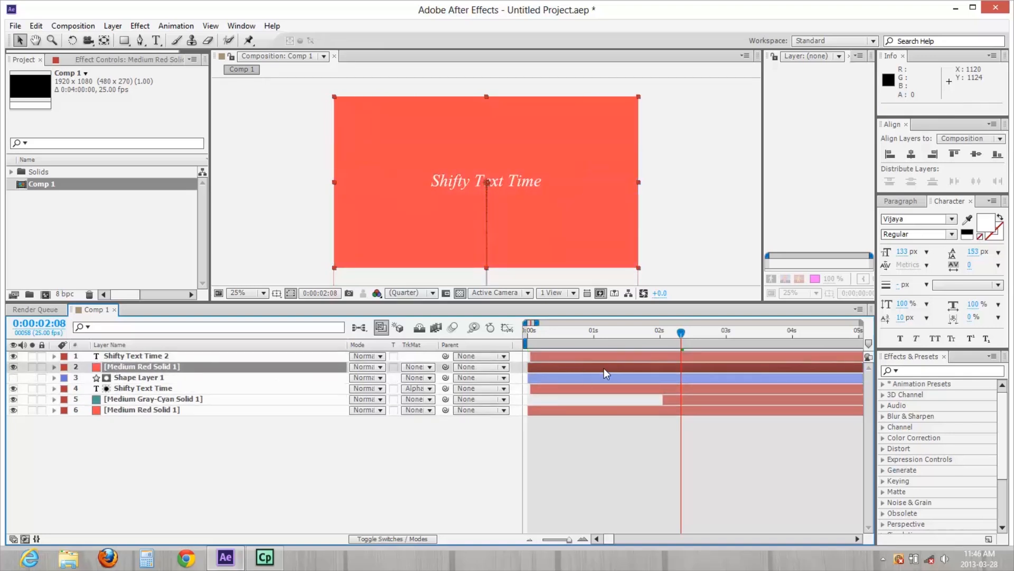
Show the red solid copy's Position and give it an alpha track matte from the text copy above it
{"action": "key", "text": "p"}
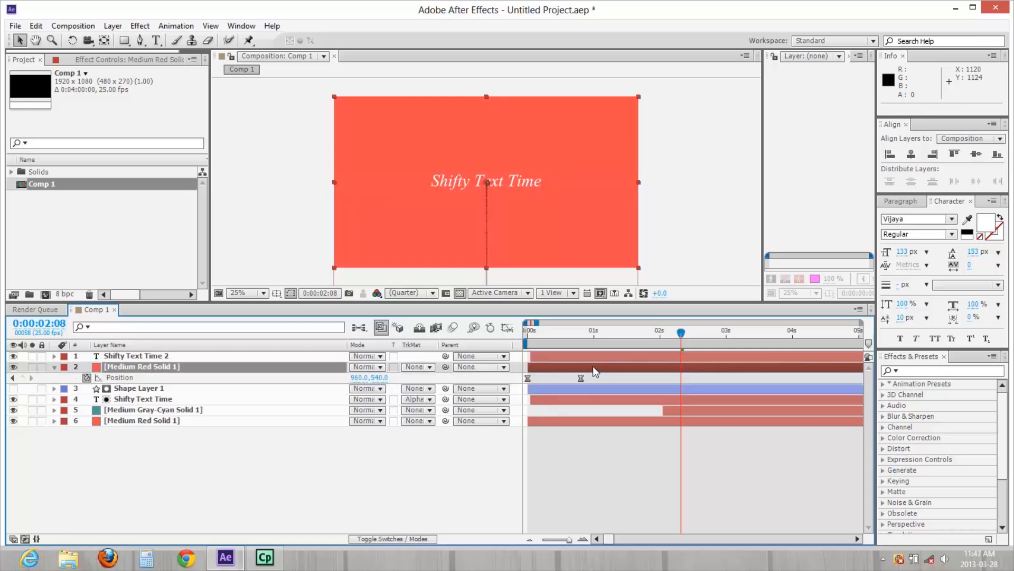
{"action": "left_click", "coordinate": [600, 355]}
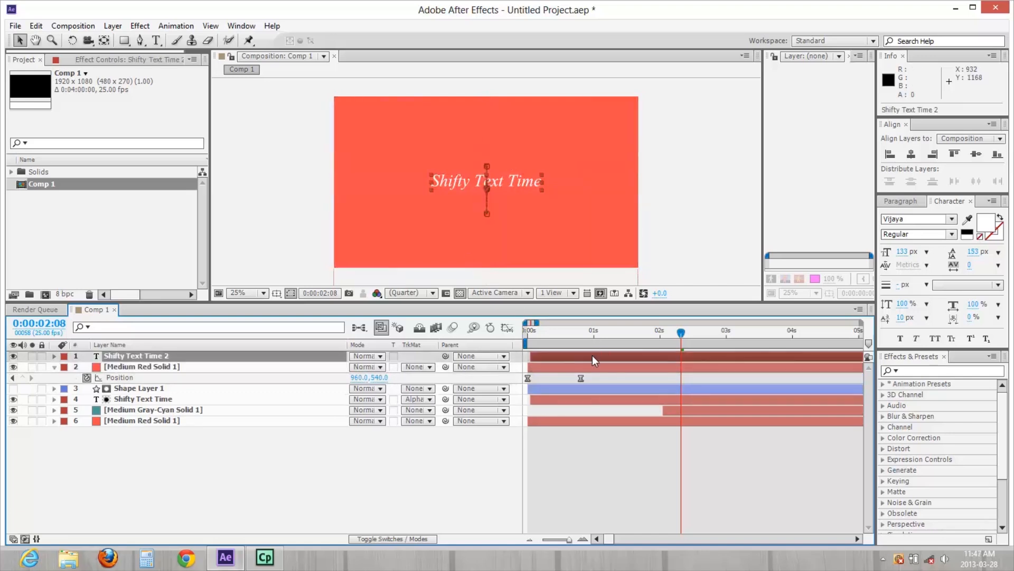
{"action": "left_click", "coordinate": [583, 365]}
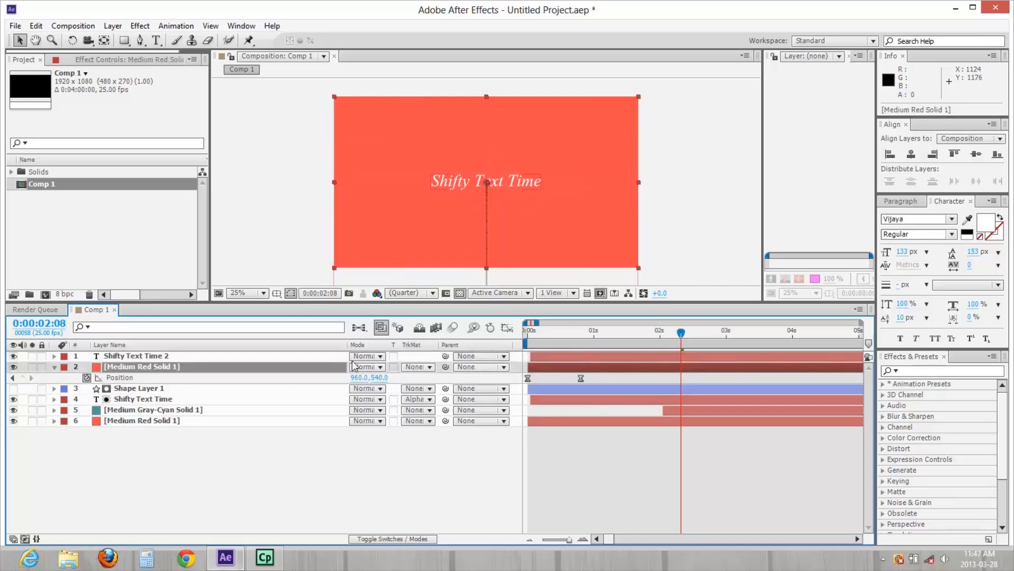
{"action": "left_click", "coordinate": [423, 367]}
{"action": "left_click", "coordinate": [440, 400]}
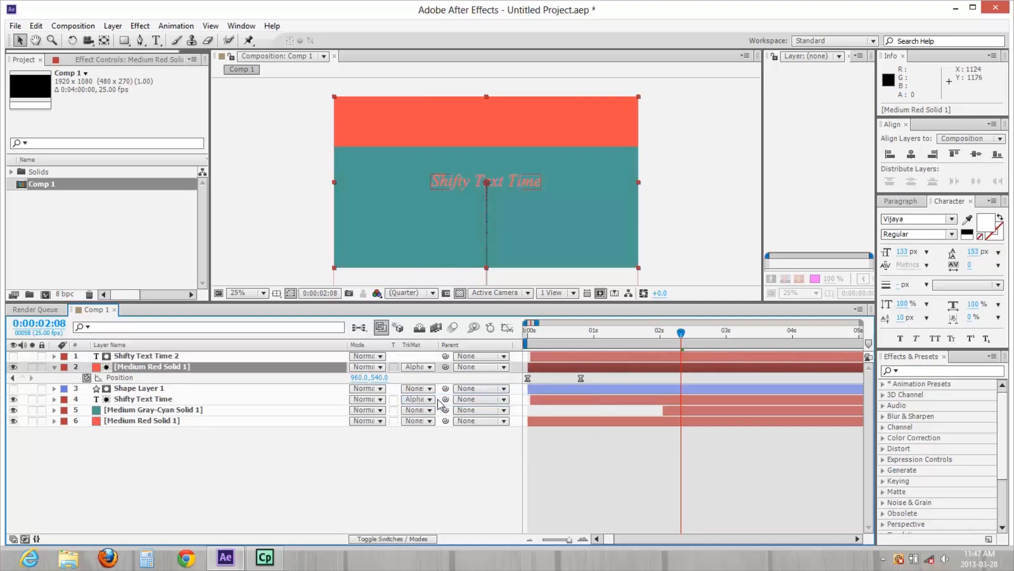
Shift the matted red solid to start at 0:00:02:02, and preview how it recolours the text during the transition
{"action": "mouse_move", "coordinate": [669, 334]}
{"action": "left_mouse_down"}
{"action": "mouse_move", "coordinate": [661, 337]}
{"action": "mouse_move", "coordinate": [676, 342]}
{"action": "left_mouse_up"}
{"action": "left_click_drag", "start_coordinate": [603, 370], "coordinate": [725, 373]}
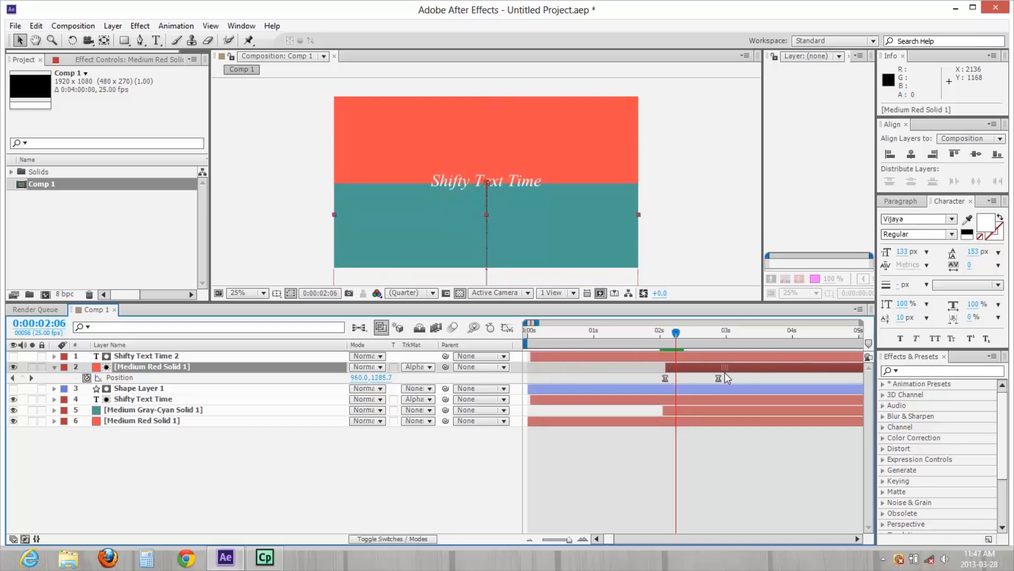
{"action": "left_click", "coordinate": [648, 340]}
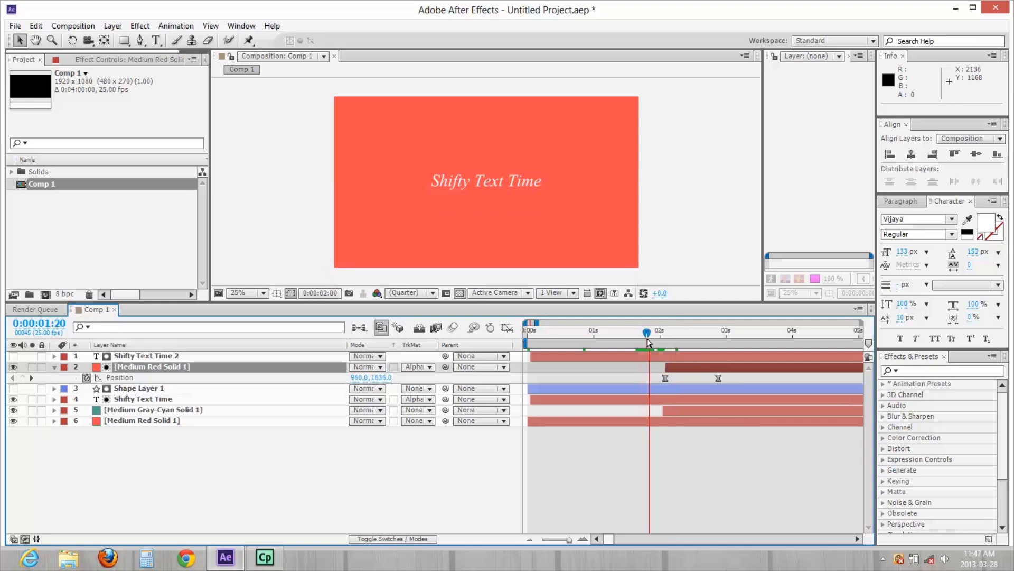
{"action": "key", "text": "space"}
{"action": "left_click_drag", "start_coordinate": [652, 338], "coordinate": [685, 338]}
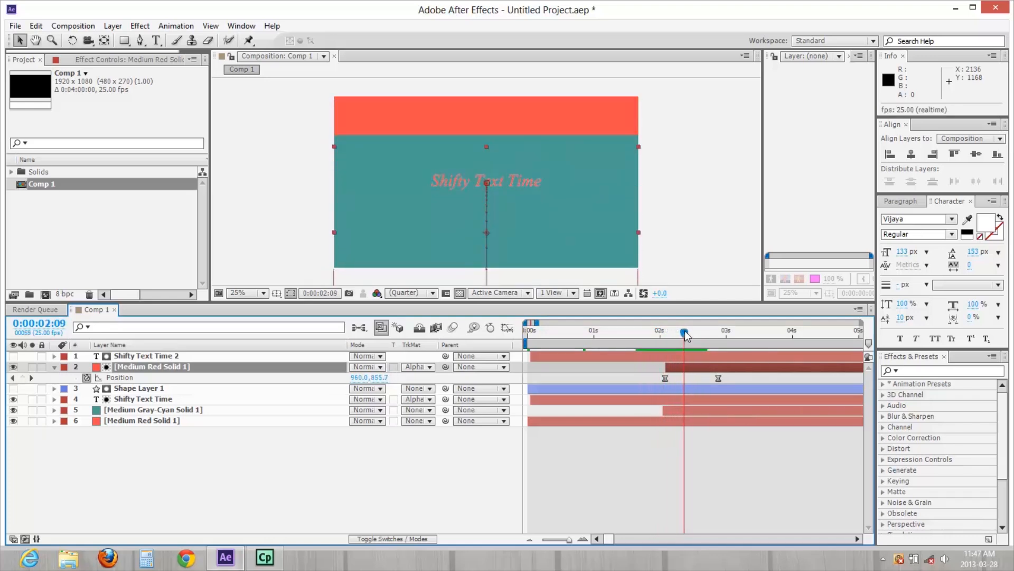
{"action": "key", "text": "period"}
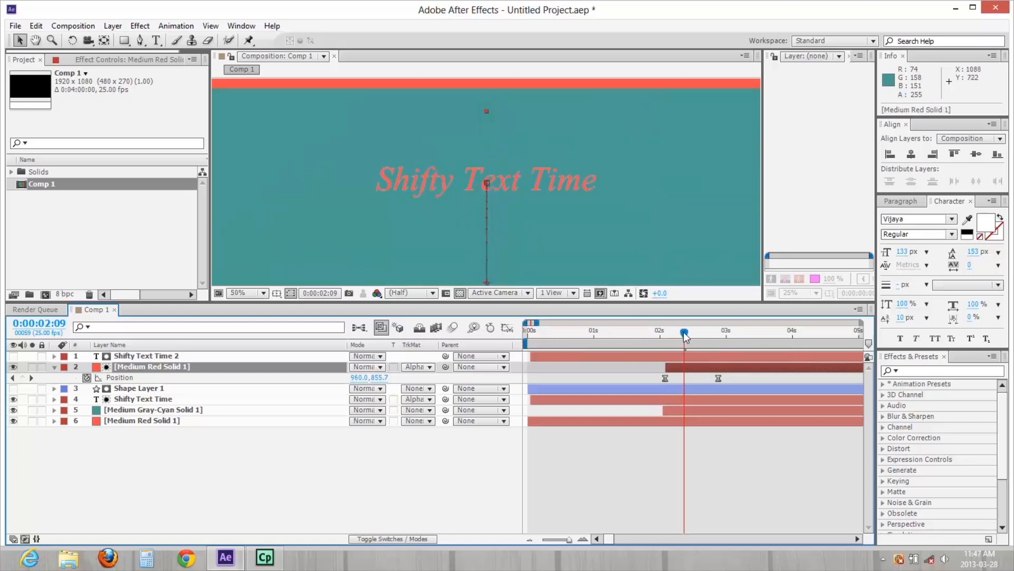
At 0:00:02:02, raise the matted red solid's first Position keyframe to 960, 1156 so its edge sits just below the text
{"action": "left_click_drag", "start_coordinate": [684, 332], "coordinate": [673, 332]}
{"action": "key", "text": "comma"}
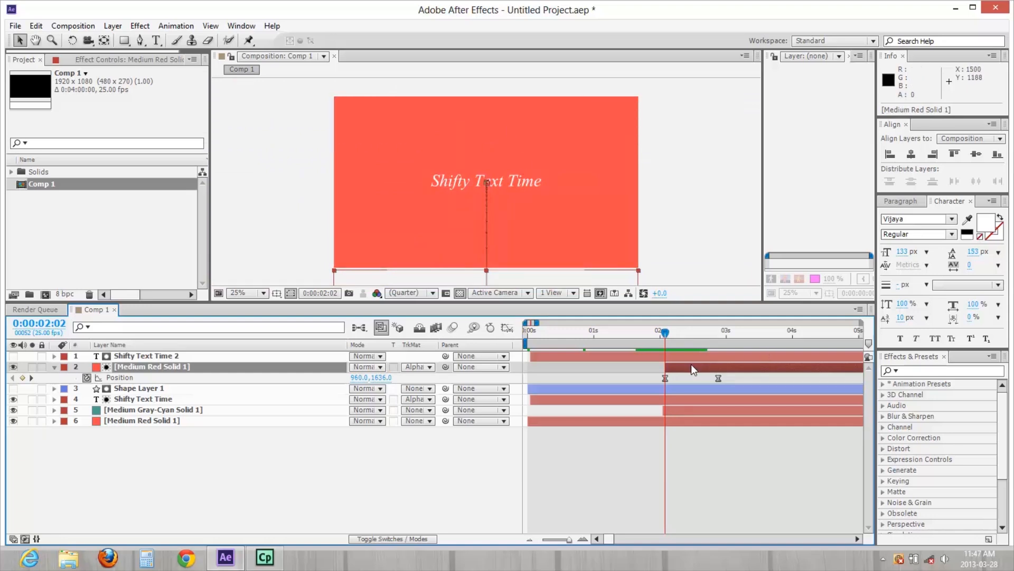
{"action": "key", "text": "shift+Up"}
{"action": "key", "text": "shift+Up"}
{"action": "key", "text": "shift+Up"}
{"action": "key", "text": "shift+Up"}
{"action": "key", "text": "shift+Up"}
{"action": "key", "text": "shift+Up"}
{"action": "key", "text": "shift+Up"}
{"action": "key", "text": "shift+Up"}
{"action": "key", "text": "shift+Up"}
{"action": "key", "text": "shift+Up"}
{"action": "key", "text": "shift+Up"}
{"action": "key", "text": "shift+Up"}
{"action": "key", "text": "shift+Up"}
{"action": "key", "text": "shift+Up"}
{"action": "key", "text": "shift+Up"}
{"action": "key", "text": "shift+Up"}
{"action": "key", "text": "shift+Up"}
{"action": "key", "text": "shift+Up"}
{"action": "key", "text": "shift+Up"}
{"action": "key", "text": "shift+Up"}
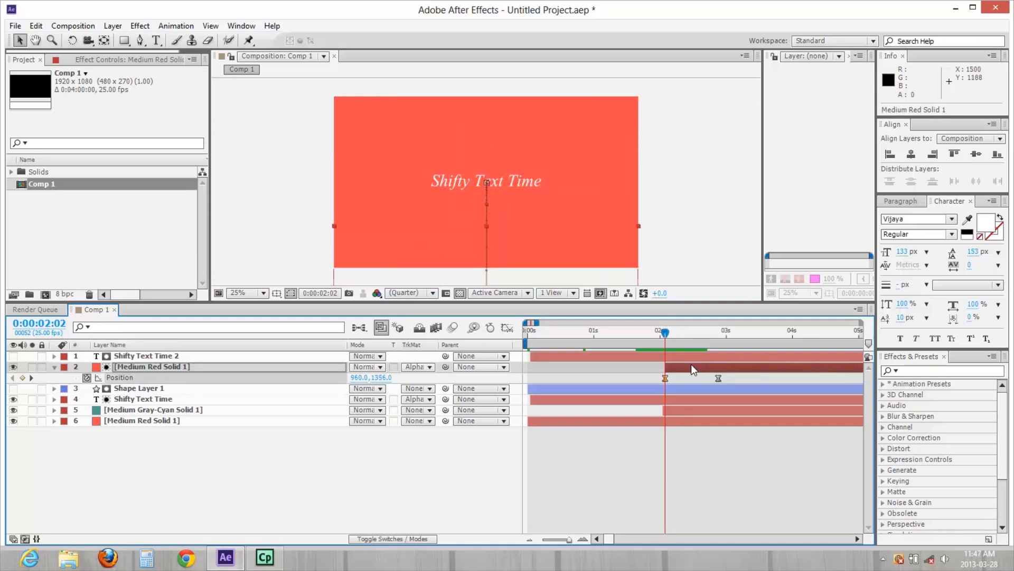
{"action": "key", "text": "shift+Up"}
{"action": "key", "text": "shift+Up"}
{"action": "key", "text": "shift+Up"}
{"action": "key", "text": "shift+Up"}
{"action": "key", "text": "period"}
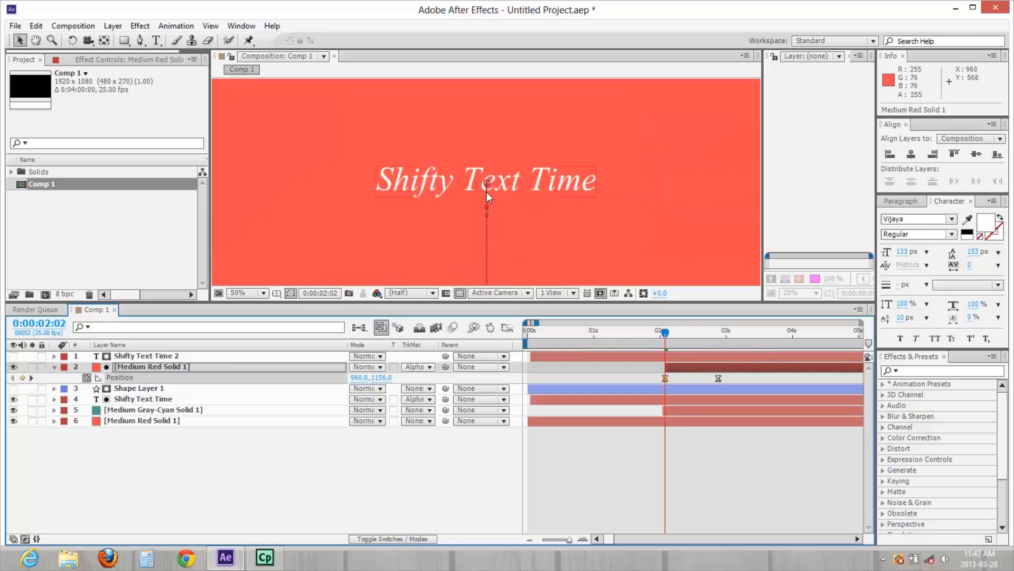
Lower the matted red solid's second Position keyframe at 0:00:02:22 to 960, 1020, and preview the text colour change
{"action": "key", "text": "k"}
{"action": "key", "text": "comma"}
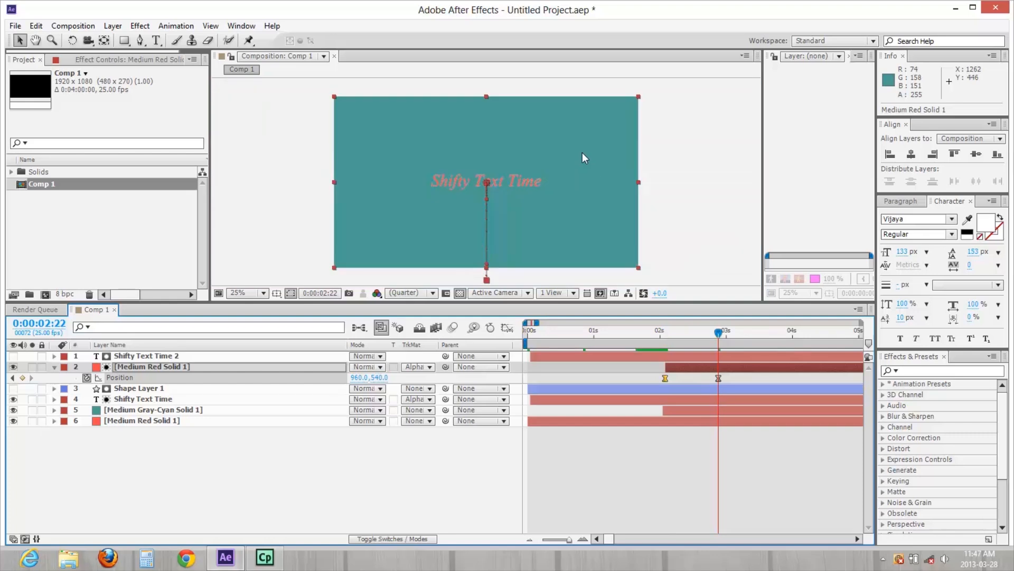
{"action": "key", "text": "shift+Down"}
{"action": "key", "text": "shift+Down"}
{"action": "key", "text": "shift+Down"}
{"action": "key", "text": "shift+Down"}
{"action": "key", "text": "shift+Down"}
{"action": "key", "text": "shift+Down"}
{"action": "key", "text": "shift+Down"}
{"action": "key", "text": "shift+Down"}
{"action": "key", "text": "shift+Down"}
{"action": "key", "text": "shift+Down"}
{"action": "key", "text": "shift+Down"}
{"action": "key", "text": "shift+Down"}
{"action": "key", "text": "shift+Down"}
{"action": "key", "text": "shift+Down"}
{"action": "key", "text": "shift+Down"}
{"action": "key", "text": "shift+Down"}
{"action": "key", "text": "shift+Down"}
{"action": "key", "text": "shift+Down"}
{"action": "key", "text": "shift+Down"}
{"action": "key", "text": "shift+Down"}
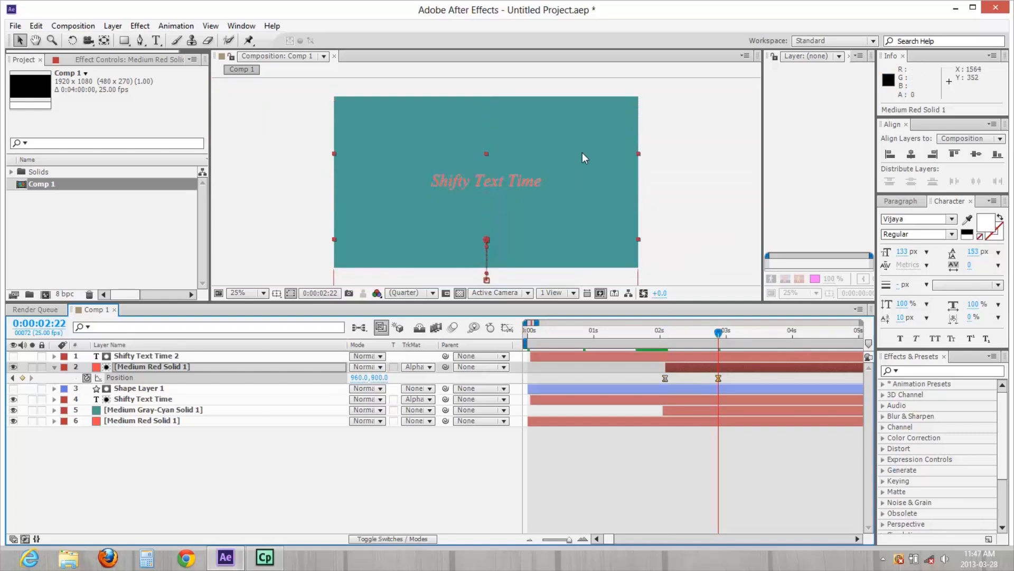
{"action": "key", "text": "shift+Down"}
{"action": "key", "text": "shift+Down"}
{"action": "key", "text": "shift+Down"}
{"action": "key", "text": "shift+Down"}
{"action": "key", "text": "shift+Down"}
{"action": "key", "text": "shift+Down"}
{"action": "key", "text": "shift+Down"}
{"action": "key", "text": "shift+Down"}
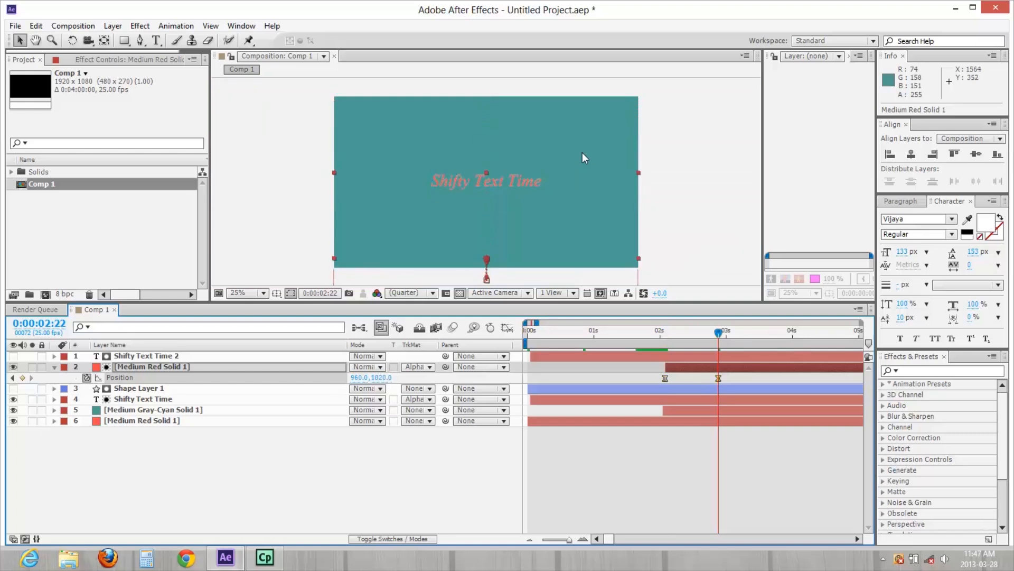
{"action": "key", "text": "space"}
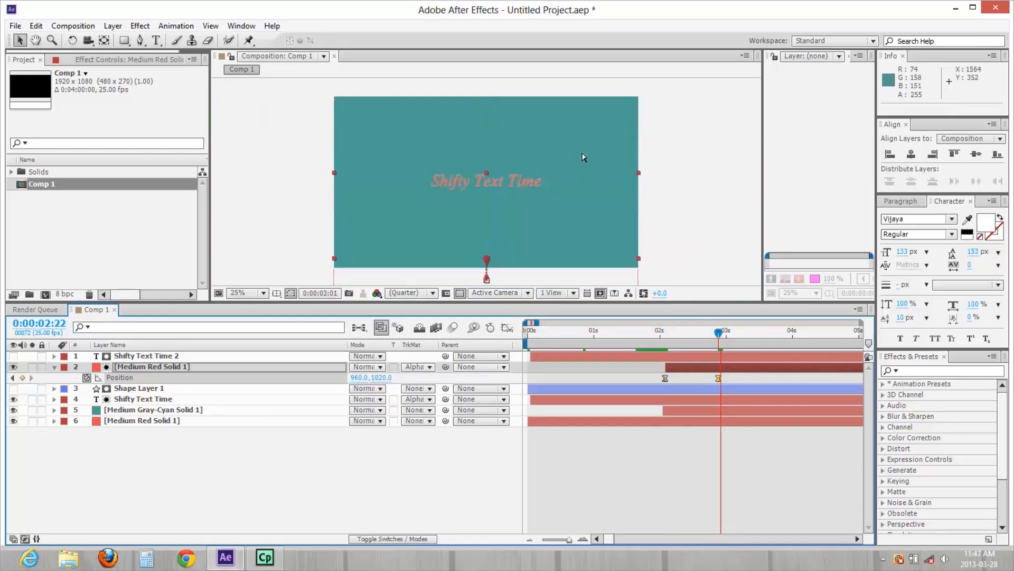
{"action": "left_click", "coordinate": [649, 329]}
{"action": "key", "text": "space"}
{"action": "key", "text": "space"}
{"action": "left_click", "coordinate": [671, 337]}
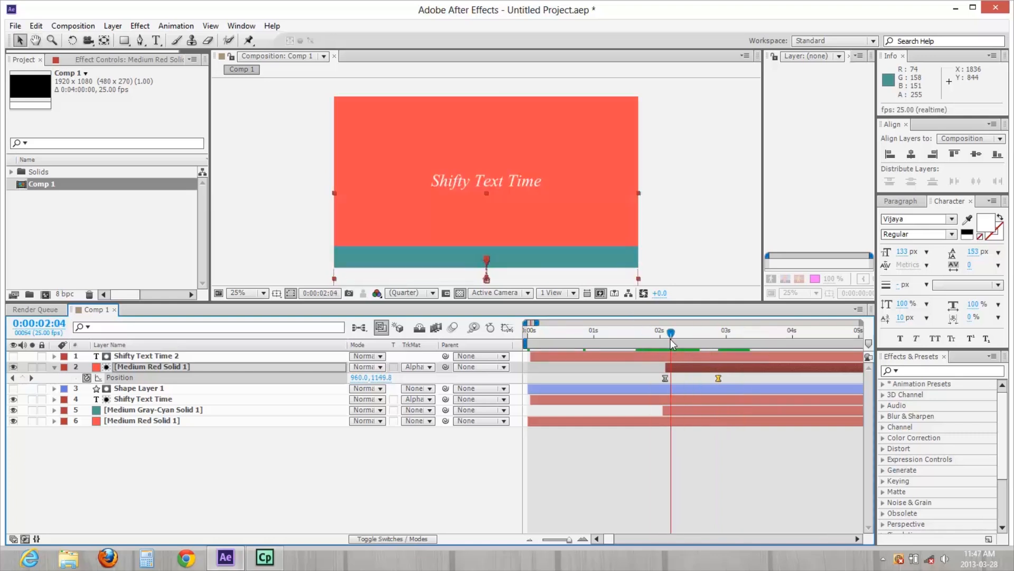
{"action": "key", "text": "space"}
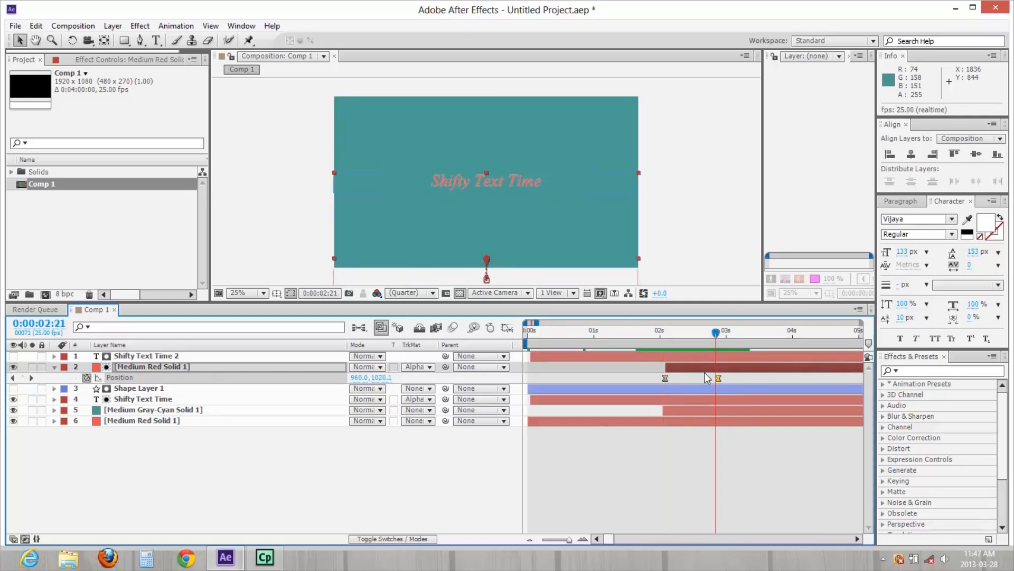
Show every layer's Position, compare the matted red and gray-cyan solids' speed curves in the Graph Editor, and replay the animation
{"action": "key", "text": "ctrl+a"}
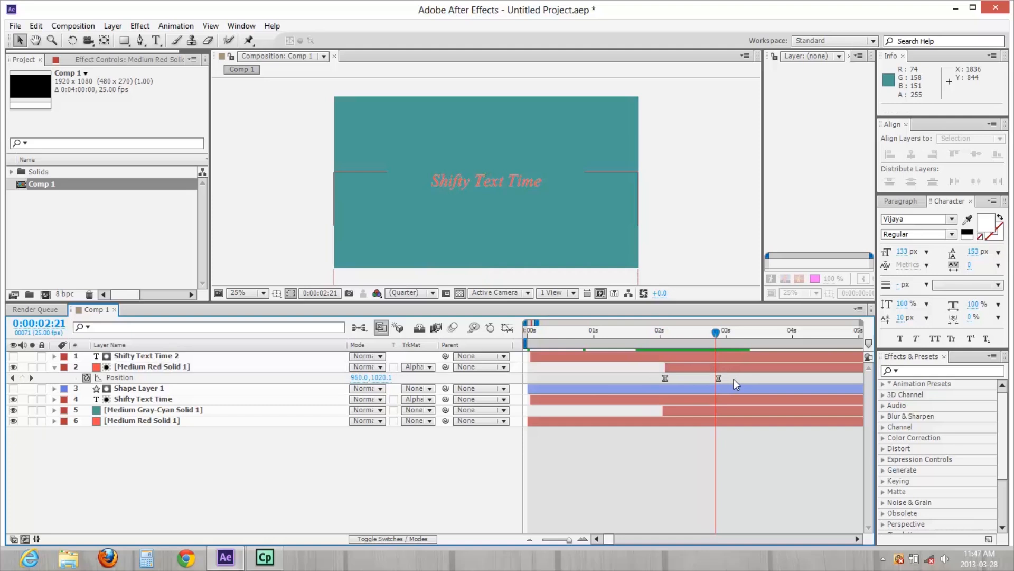
{"action": "key", "text": "p"}
{"action": "left_click_drag", "start_coordinate": [733, 385], "coordinate": [656, 446]}
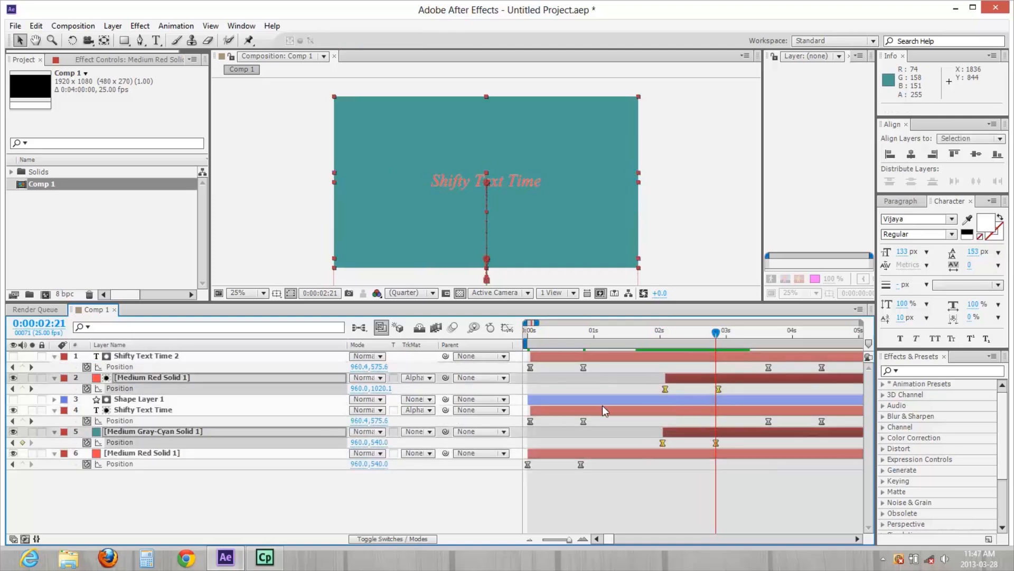
{"action": "left_click", "coordinate": [507, 328]}
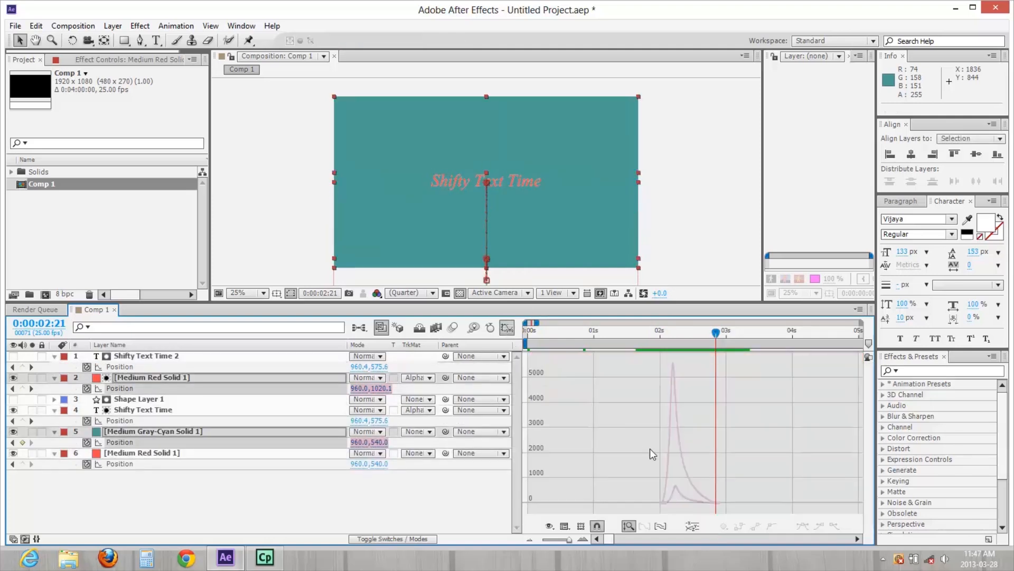
{"action": "left_click", "coordinate": [510, 327]}
{"action": "key", "text": "space"}
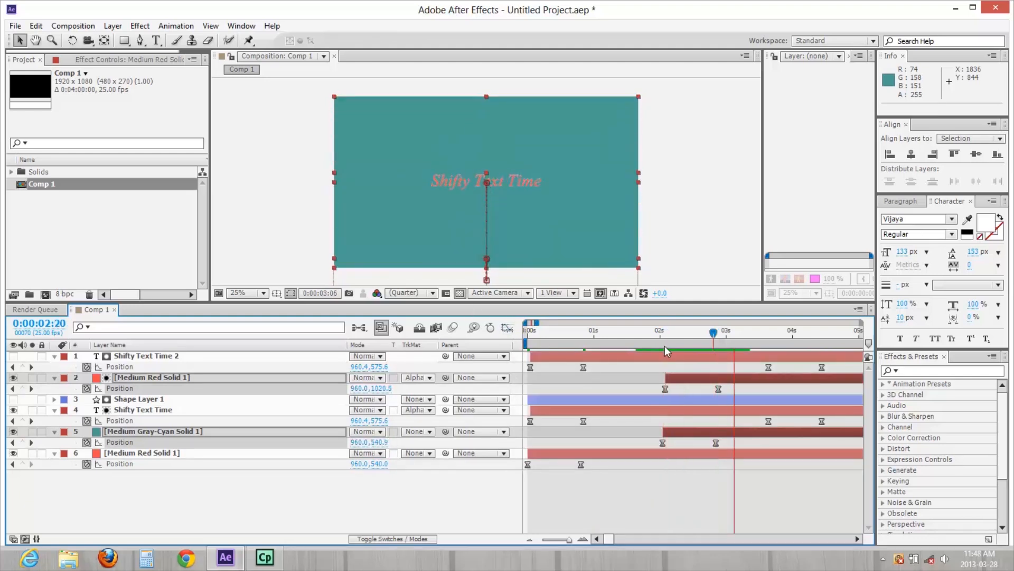
{"action": "key", "text": "space"}
Scrub to 0:00:02:14 and examine the edges of the recoloured text at 400% magnification
{"action": "mouse_move", "coordinate": [716, 334]}
{"action": "left_mouse_down"}
{"action": "mouse_move", "coordinate": [763, 336]}
{"action": "mouse_move", "coordinate": [723, 344]}
{"action": "left_mouse_up"}
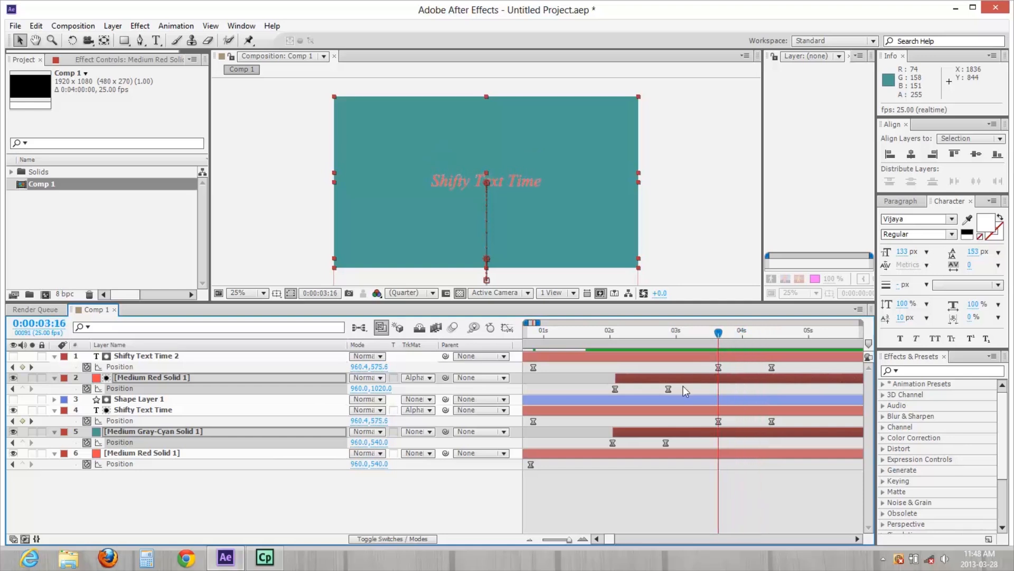
{"action": "left_click", "coordinate": [654, 438]}
{"action": "mouse_move", "coordinate": [664, 335]}
{"action": "left_mouse_down"}
{"action": "mouse_move", "coordinate": [723, 336]}
{"action": "mouse_move", "coordinate": [648, 336]}
{"action": "left_mouse_up"}
{"action": "scroll", "coordinate": [471, 188], "scroll_direction": "up", "scroll_amount": 2}
{"action": "scroll", "coordinate": [426, 180], "scroll_direction": "up", "scroll_amount": 4}
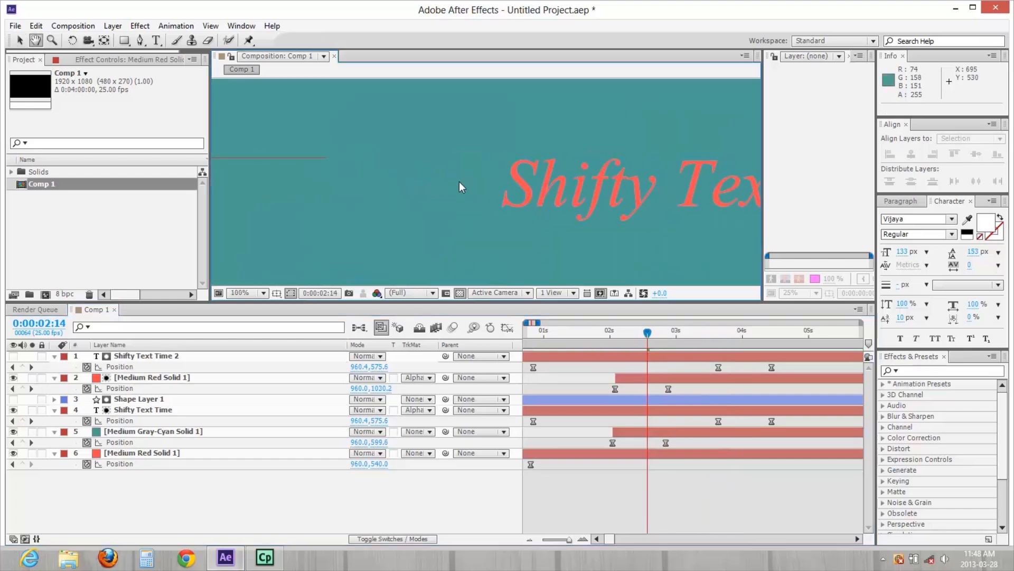
{"action": "scroll", "coordinate": [520, 165], "scroll_direction": "up", "scroll_amount": 2}
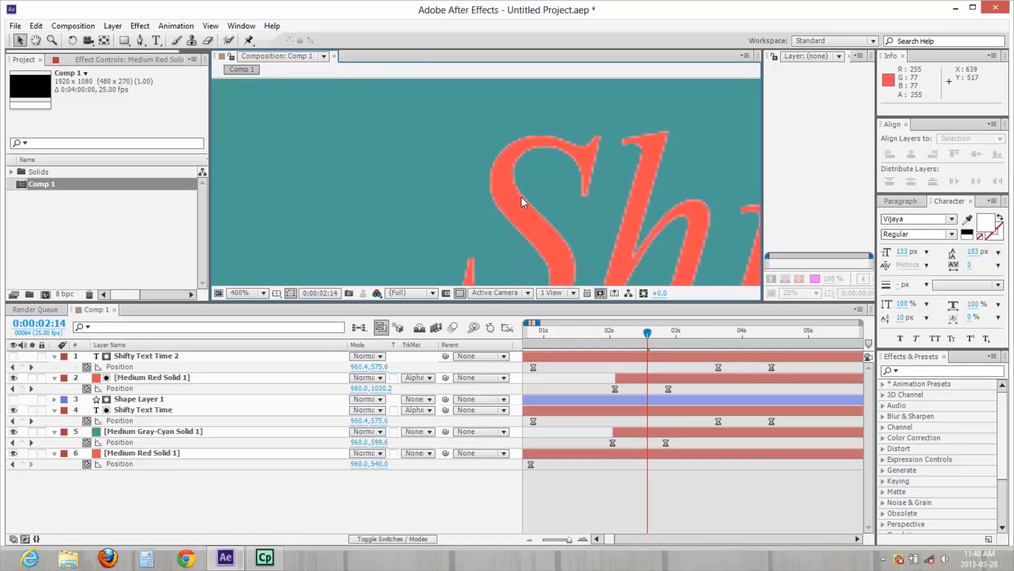
At 0:00:02:11, add a 1 px stroke to the Shifty Text Time 2 matte text
{"action": "scroll", "coordinate": [522, 197], "scroll_direction": "down", "scroll_amount": 4}
{"action": "left_click_drag", "start_coordinate": [596, 328], "coordinate": [638, 325]}
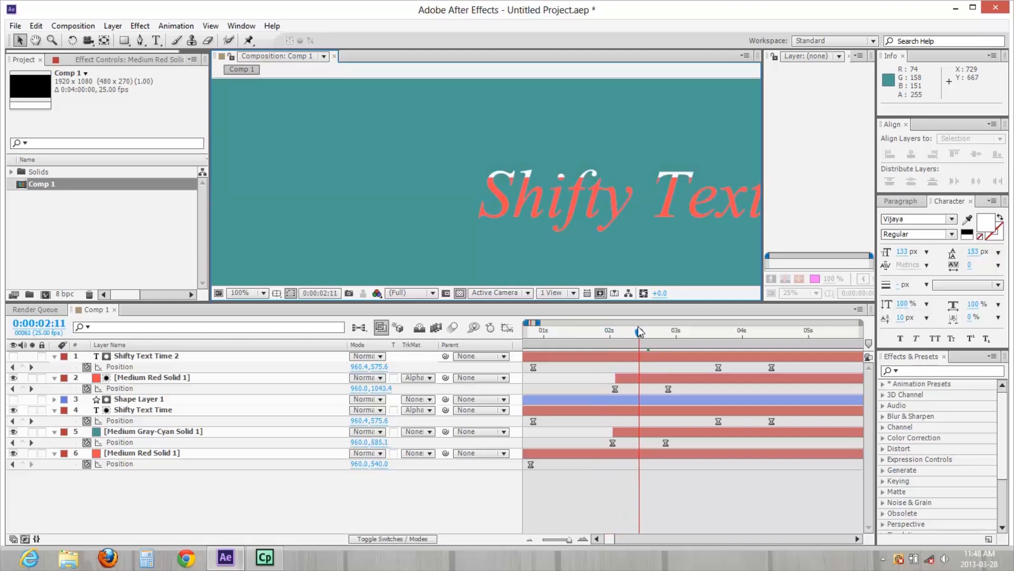
{"action": "left_click", "coordinate": [645, 377]}
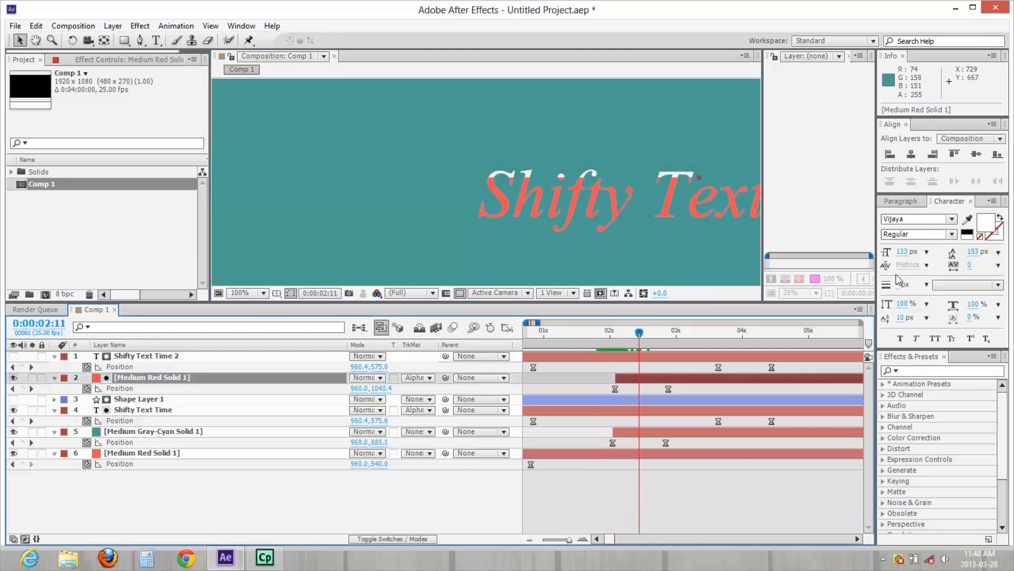
{"action": "key", "text": "period"}
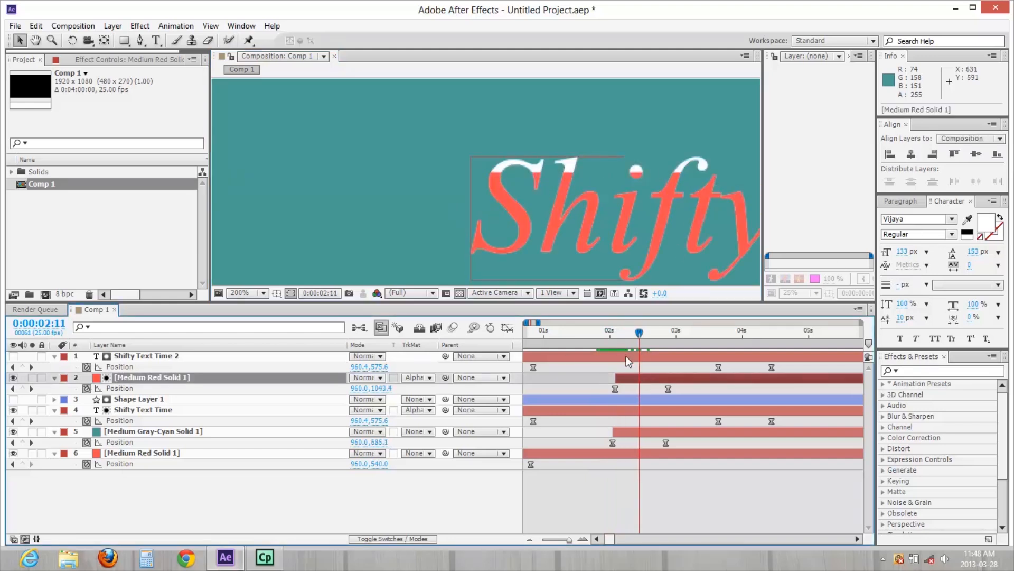
{"action": "left_click", "coordinate": [614, 357]}
{"action": "left_click", "coordinate": [905, 285]}
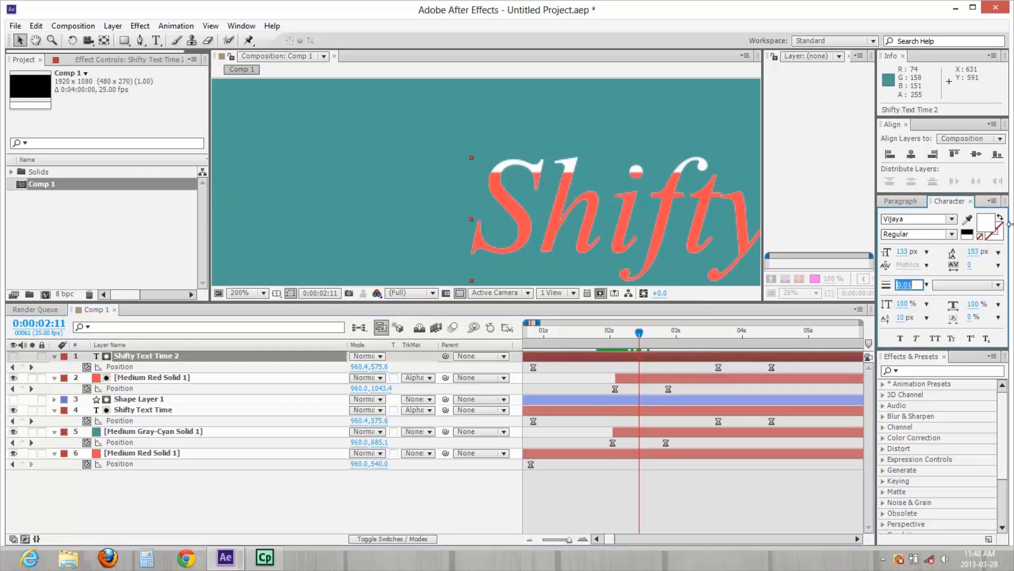
{"action": "type", "text": "1"}
{"action": "key", "text": "Return"}
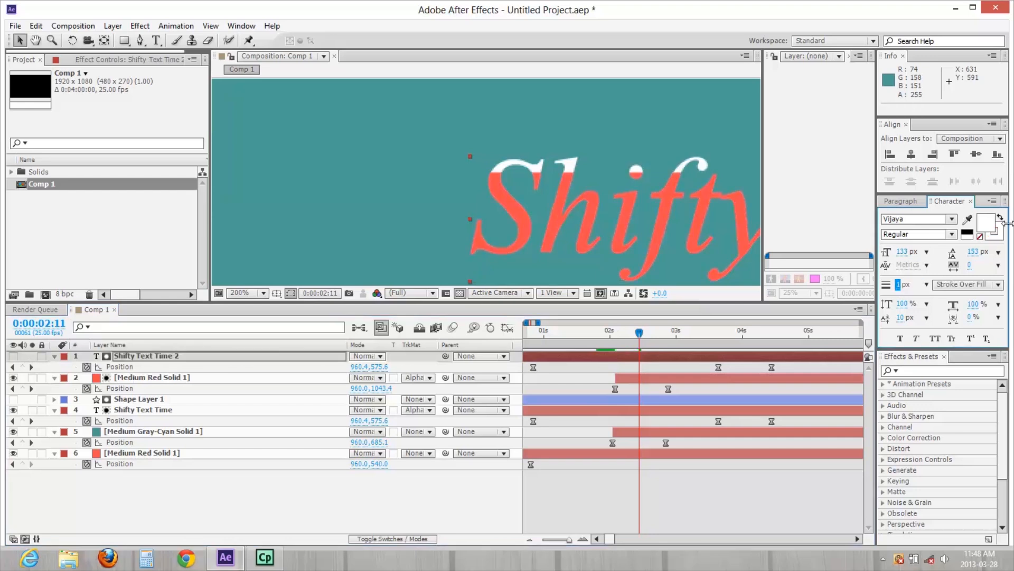
Increase the Shifty Text Time 2 stroke width to 2 px and preview the colour change from 0:00:02:05
{"action": "left_click", "coordinate": [901, 284]}
{"action": "type", "text": "2"}
{"action": "key", "text": "Return"}
{"action": "scroll", "coordinate": [610, 198], "scroll_direction": "down", "scroll_amount": 1}
{"action": "mouse_move", "coordinate": [627, 341]}
{"action": "left_mouse_down"}
{"action": "mouse_move", "coordinate": [616, 341]}
{"action": "mouse_move", "coordinate": [646, 340]}
{"action": "mouse_move", "coordinate": [624, 342]}
{"action": "left_mouse_up"}
{"action": "scroll", "coordinate": [624, 236], "scroll_direction": "down", "scroll_amount": 1}
{"action": "key", "text": "space"}
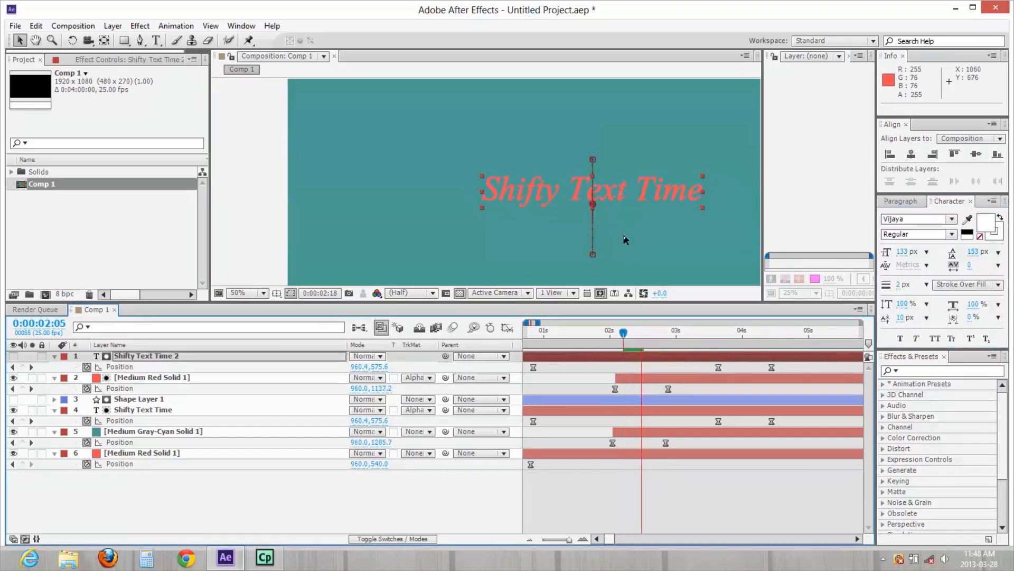
Retime the matted red solid's Position keyframes to about 0:00:02:05 and 0:00:02:14, and preview the transition
{"action": "mouse_move", "coordinate": [649, 330]}
{"action": "left_mouse_down"}
{"action": "mouse_move", "coordinate": [626, 336]}
{"action": "mouse_move", "coordinate": [667, 332]}
{"action": "left_mouse_up"}
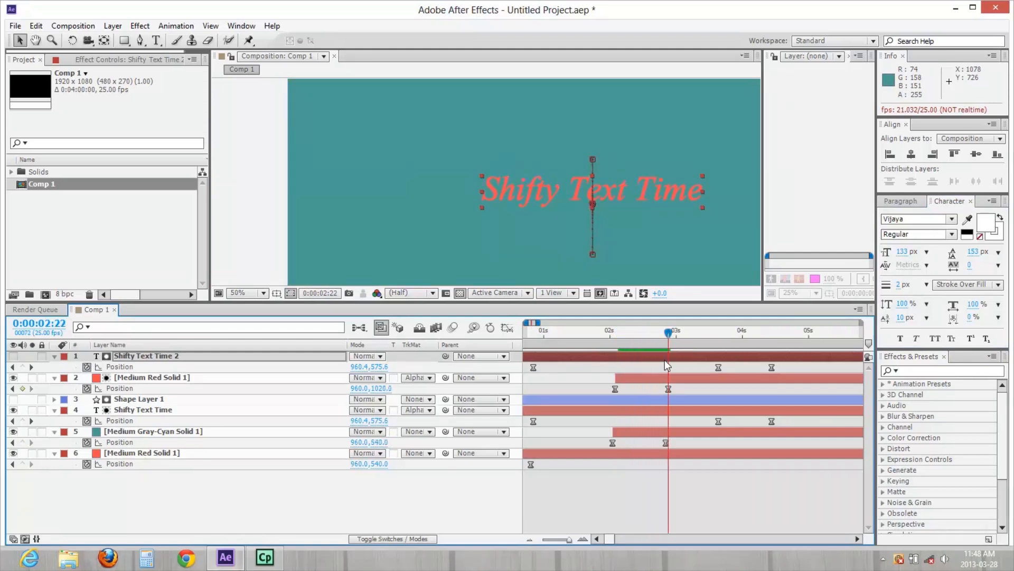
{"action": "left_click", "coordinate": [673, 389]}
{"action": "left_click_drag", "start_coordinate": [667, 389], "coordinate": [621, 392]}
{"action": "left_click", "coordinate": [609, 333]}
{"action": "key", "text": "space"}
{"action": "scroll", "coordinate": [597, 202], "scroll_direction": "down", "scroll_amount": 2}
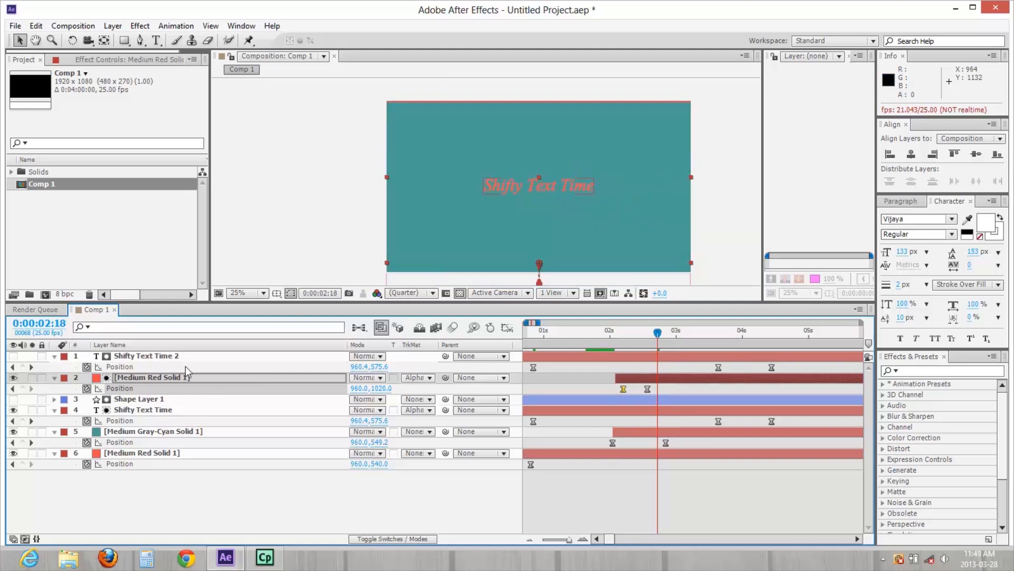
Create a new HDTV 1080 25 composition named Comp 2 and add Medium Red Solid 1 to it
{"action": "left_click", "coordinate": [65, 227]}
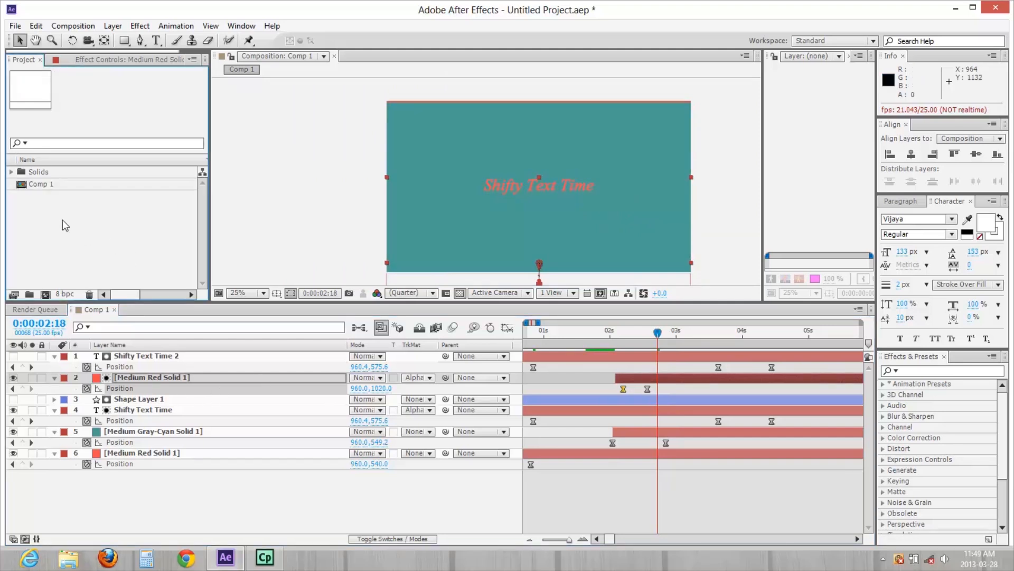
{"action": "left_click", "coordinate": [45, 294]}
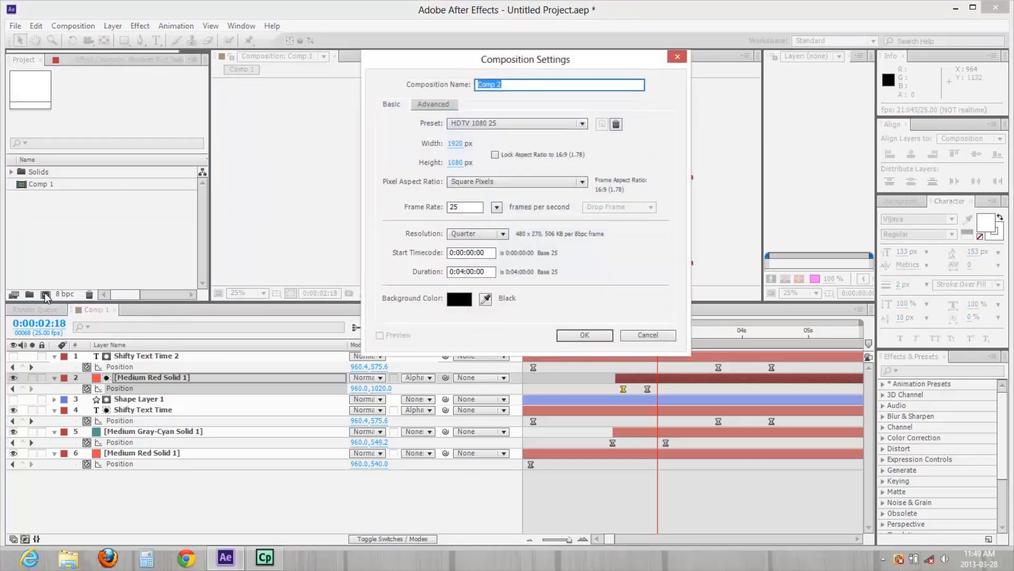
{"action": "key", "text": "Return"}
{"action": "left_click", "coordinate": [11, 168]}
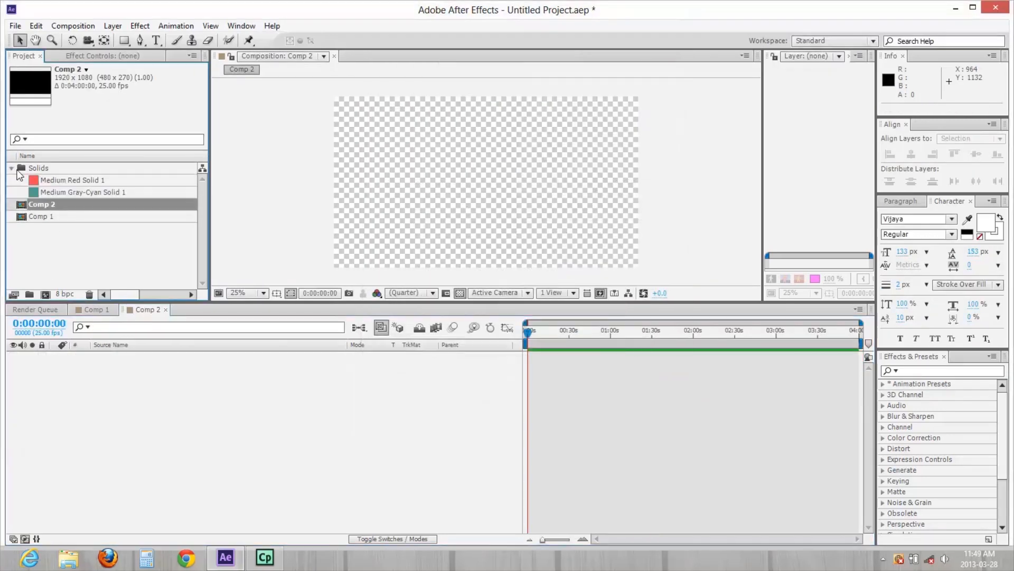
{"action": "left_click_drag", "start_coordinate": [55, 184], "coordinate": [70, 422]}
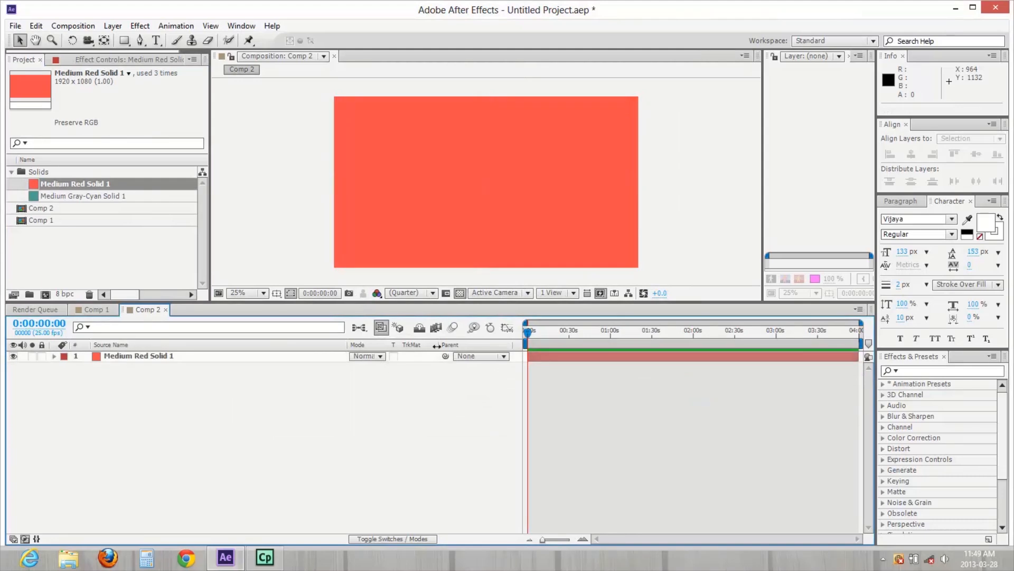
Add the text "One at a time" and centre it horizontally and vertically in the composition
{"action": "key", "text": "ctrl+t"}
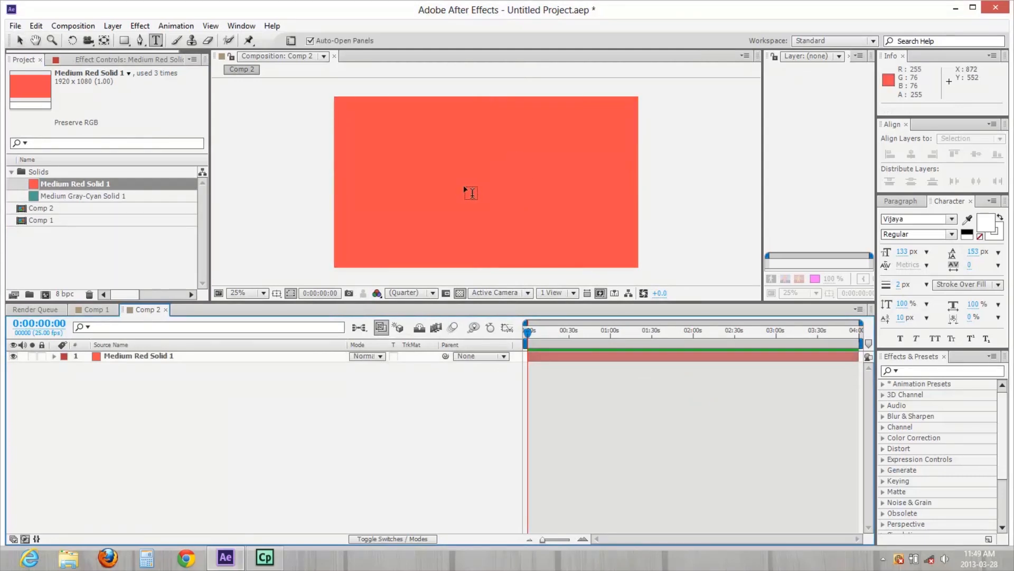
{"action": "left_click", "coordinate": [461, 189]}
{"action": "type", "text": "One at a time"}
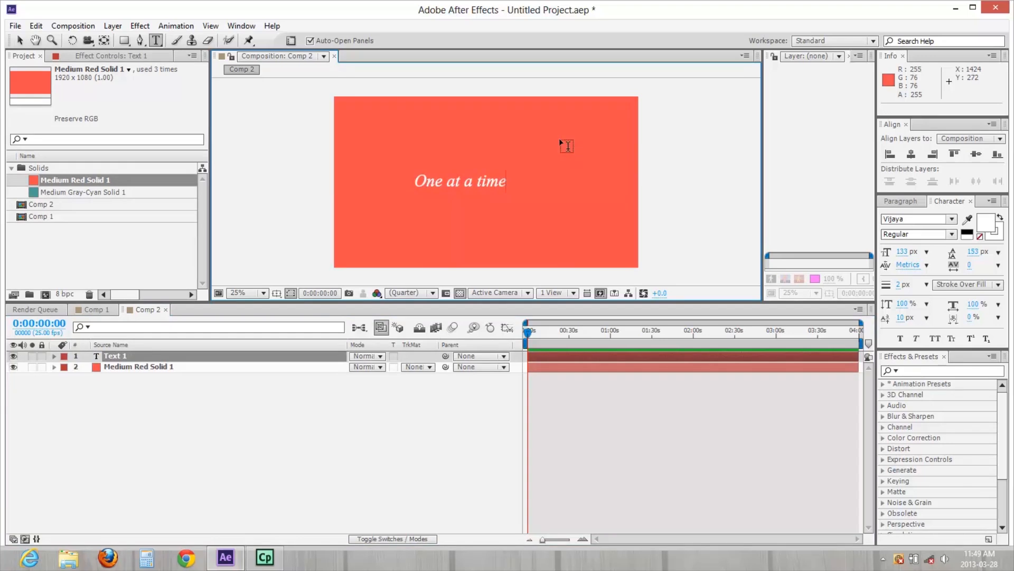
{"action": "key", "text": "KP_Enter"}
{"action": "left_click", "coordinate": [913, 154]}
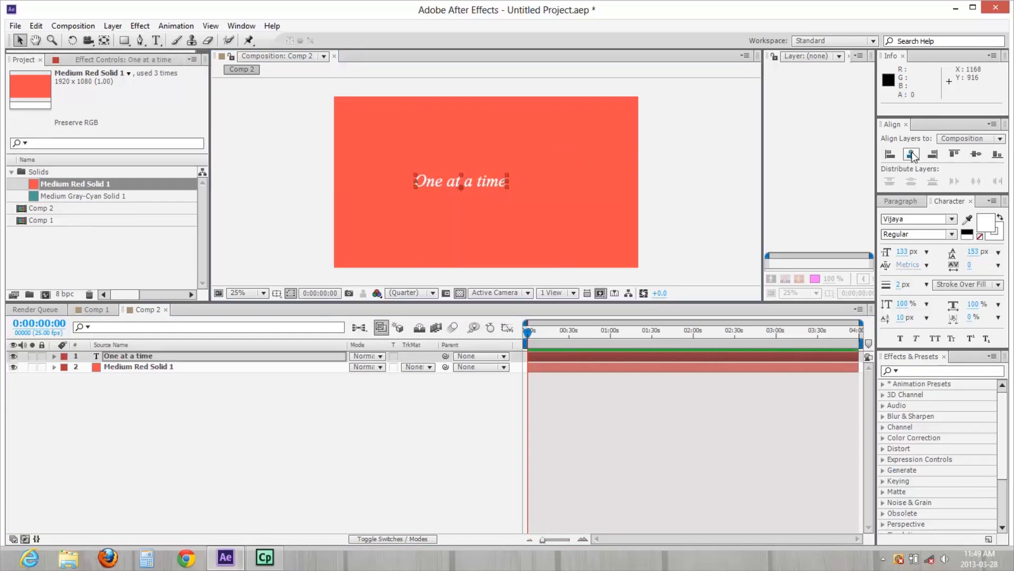
{"action": "left_click", "coordinate": [975, 155]}
Add a Position animator to the "One at a time" text layer and try an offset of 0, 108
{"action": "left_click", "coordinate": [176, 383]}
{"action": "left_click", "coordinate": [155, 358]}
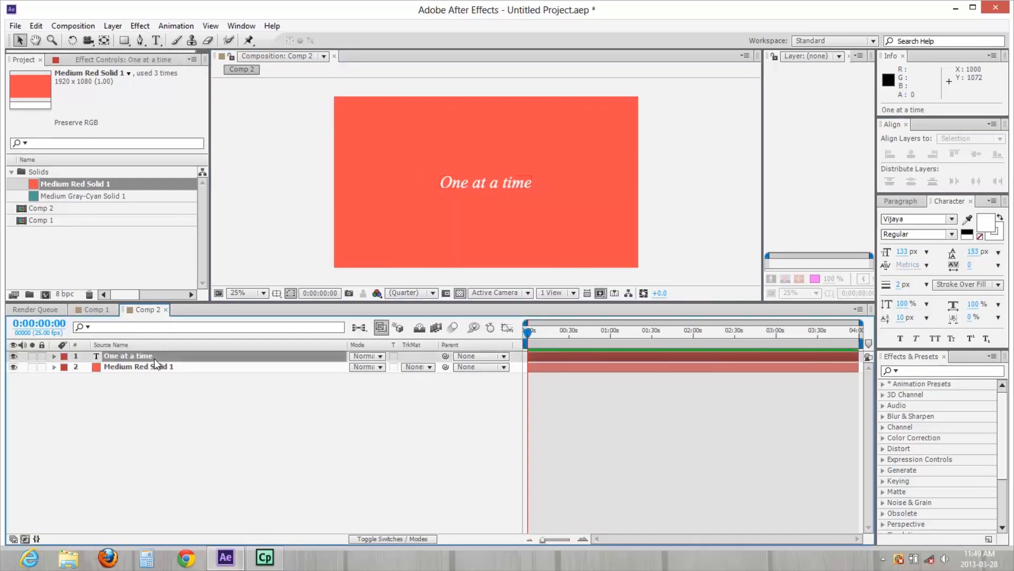
{"action": "left_click", "coordinate": [54, 356]}
{"action": "left_click", "coordinate": [431, 366]}
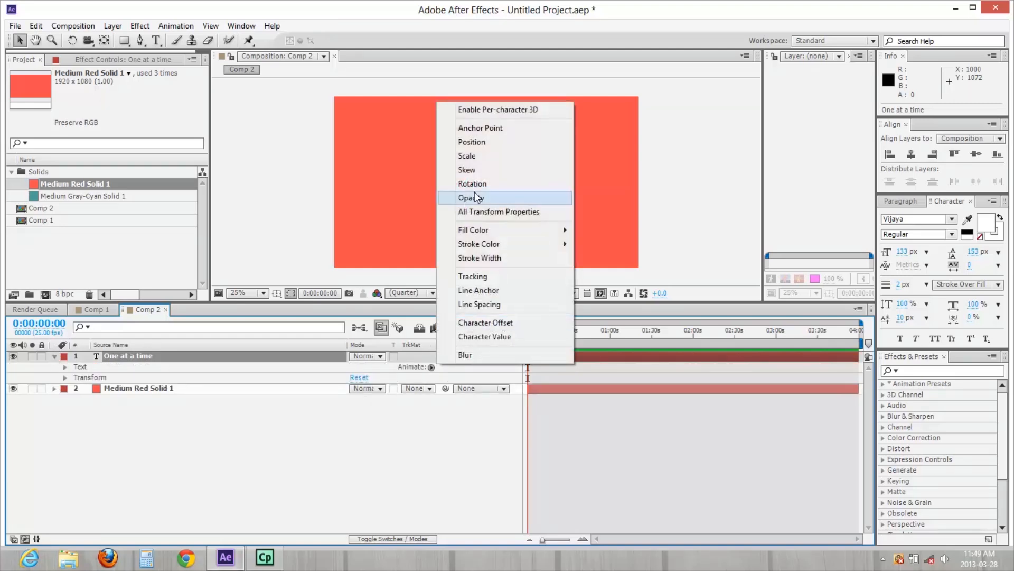
{"action": "left_click", "coordinate": [472, 143]}
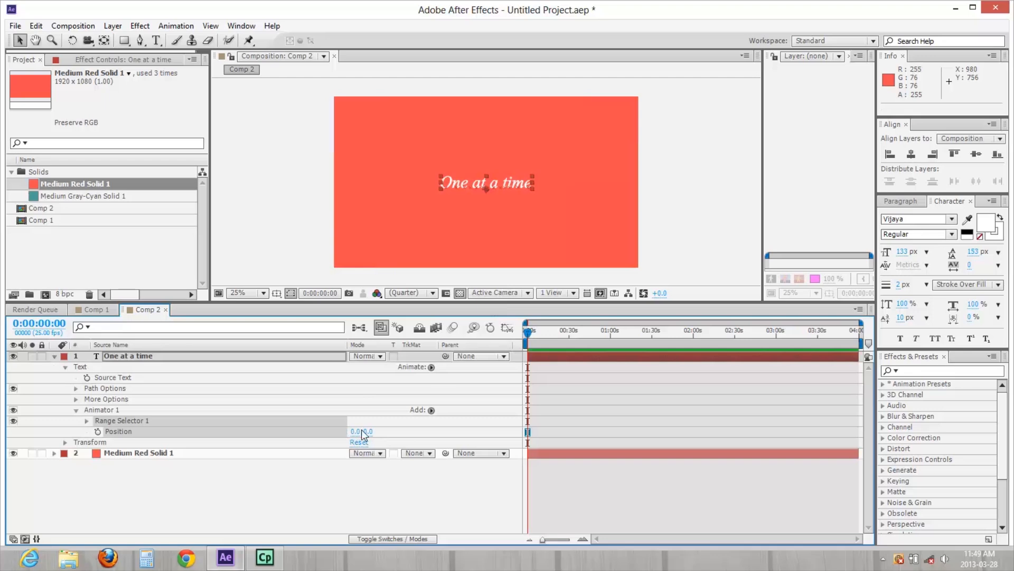
{"action": "left_click_drag", "start_coordinate": [368, 436], "coordinate": [443, 427]}
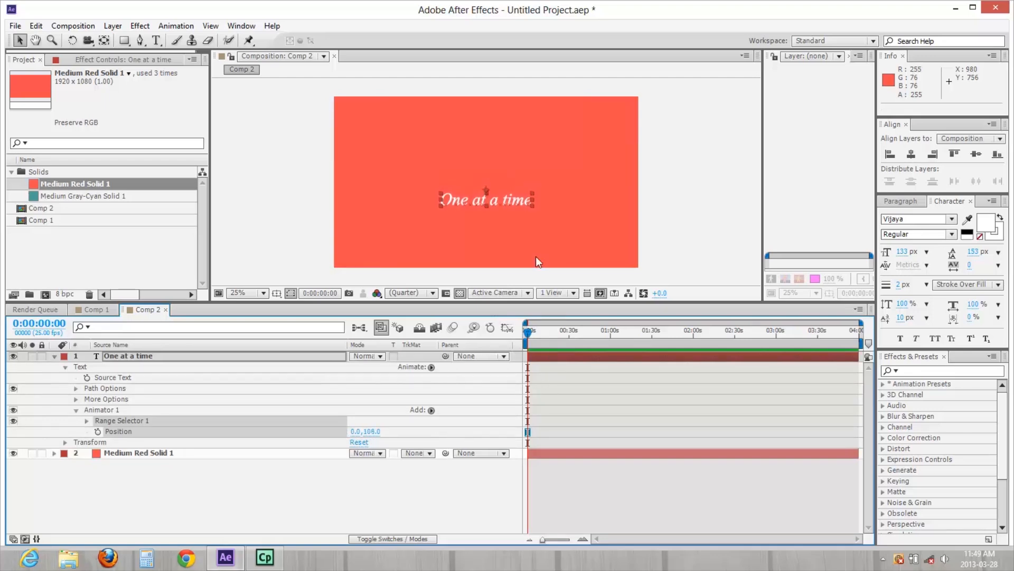
{"action": "key", "text": "ctrl+z"}
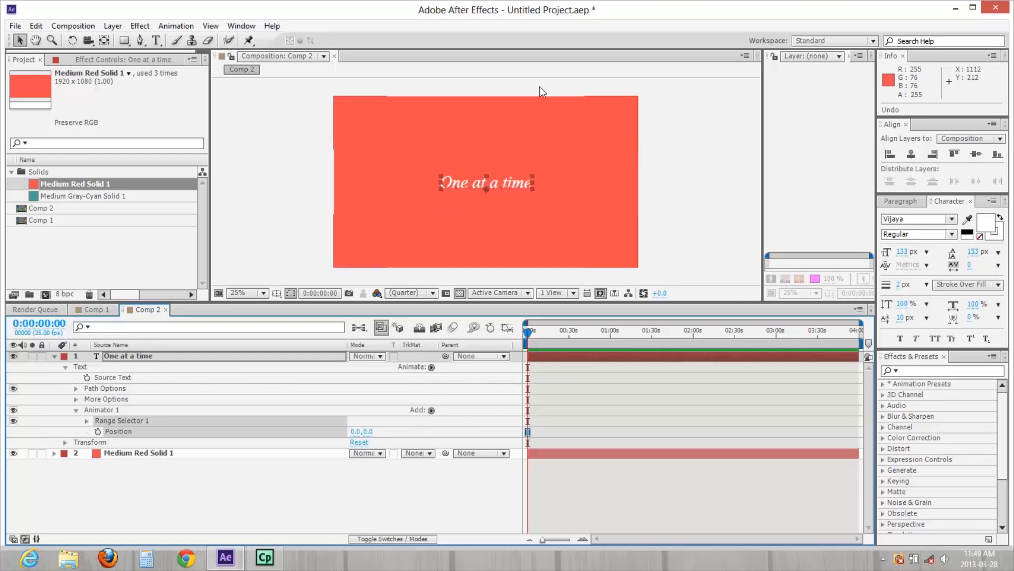
Show the rulers and place horizontal guides just below and above the text, at 596 and 480
{"action": "key", "text": "ctrl+r"}
{"action": "left_click_drag", "start_coordinate": [548, 83], "coordinate": [553, 195]}
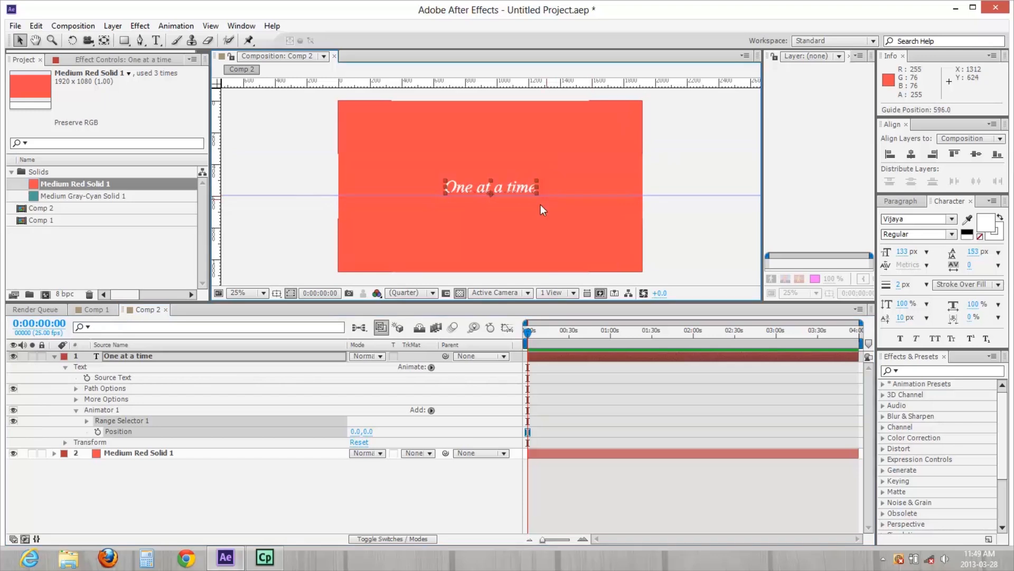
{"action": "scroll", "coordinate": [540, 205], "scroll_direction": "up", "scroll_amount": 1}
{"action": "left_click_drag", "start_coordinate": [531, 83], "coordinate": [576, 164]}
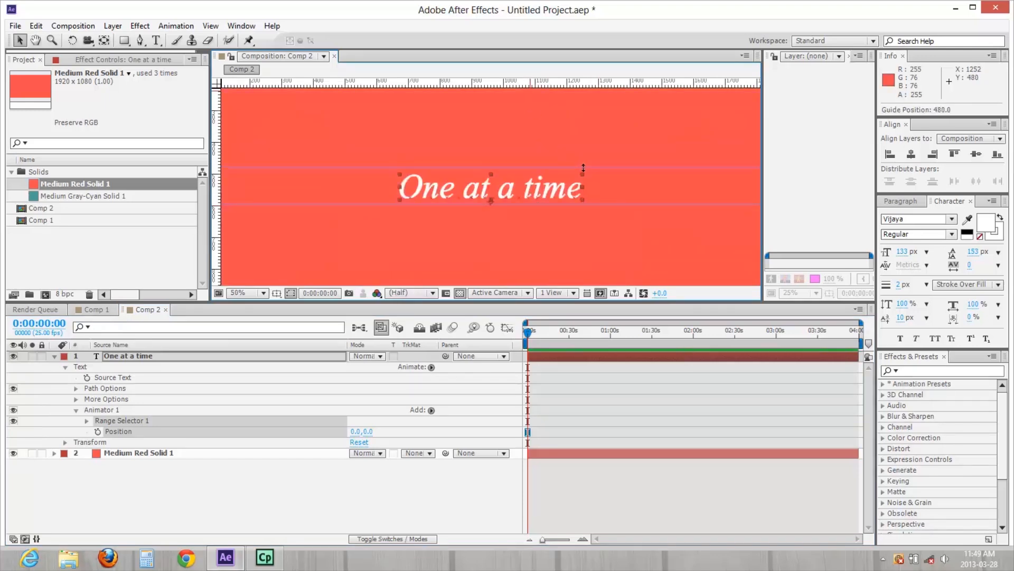
Set the text animator's Position to 0, 105 and keyframe Range Selector 1's Start at 0% at 0:00:01:15
{"action": "left_click_drag", "start_coordinate": [372, 433], "coordinate": [445, 421]}
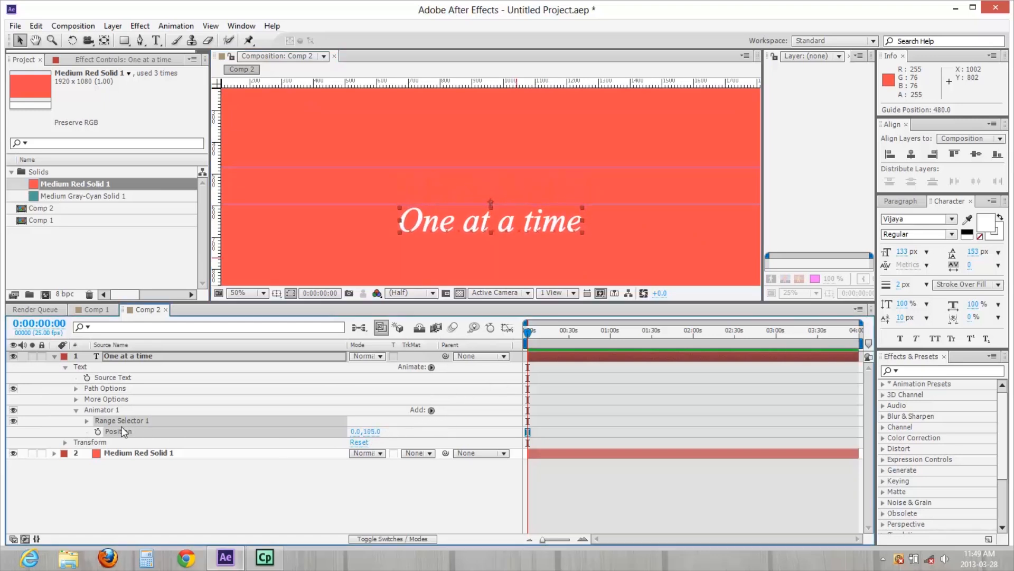
{"action": "left_click", "coordinate": [76, 410]}
{"action": "left_click", "coordinate": [76, 410]}
{"action": "left_click", "coordinate": [87, 420]}
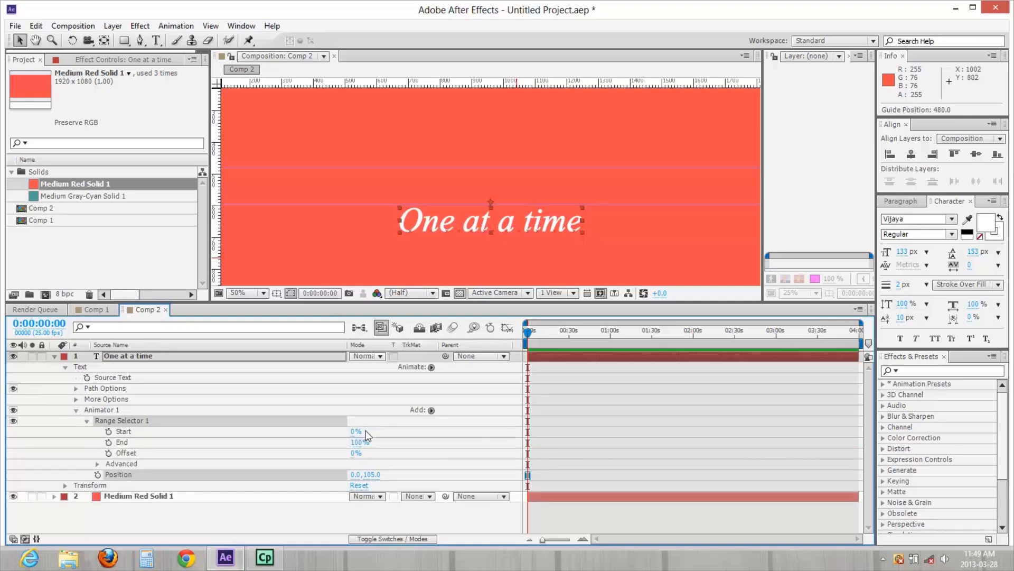
{"action": "key", "text": "space"}
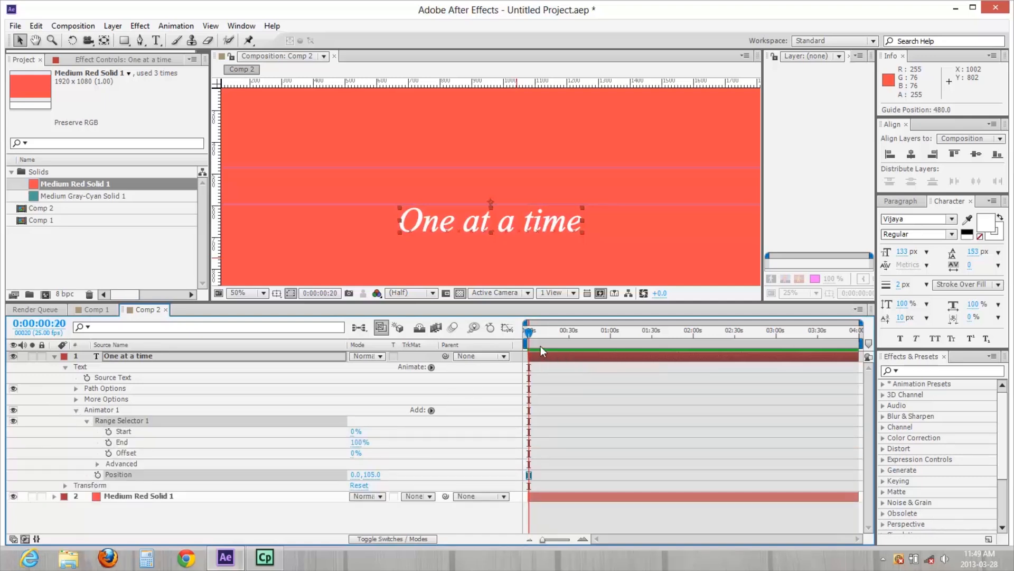
{"action": "left_click", "coordinate": [108, 431]}
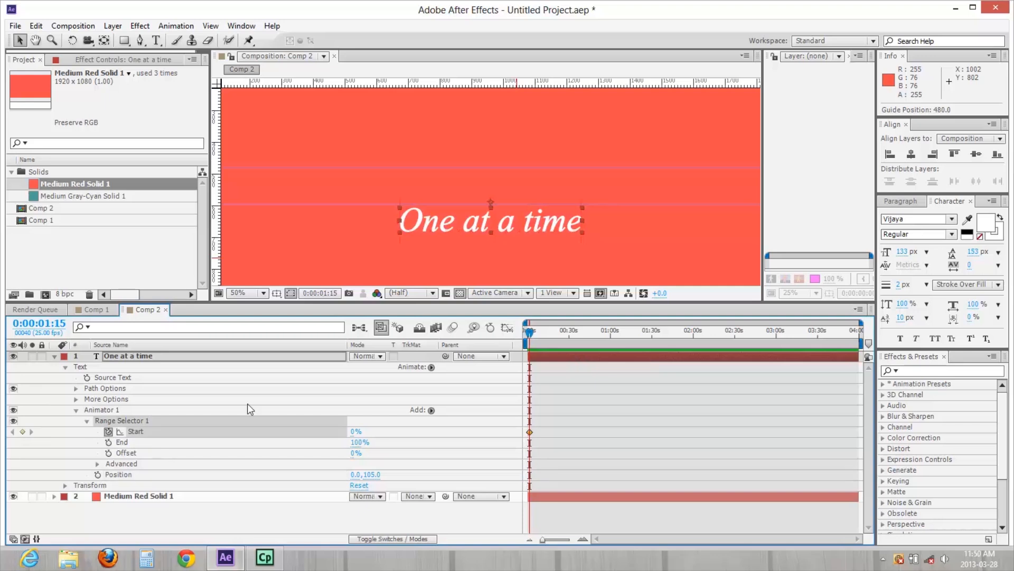
In Range Selector 1's advanced options, base the selection on Words and set the units to Index
{"action": "left_click", "coordinate": [98, 463]}
{"action": "left_click", "coordinate": [256, 454]}
{"action": "left_click", "coordinate": [381, 452]}
{"action": "left_click", "coordinate": [373, 493]}
{"action": "left_click", "coordinate": [241, 441]}
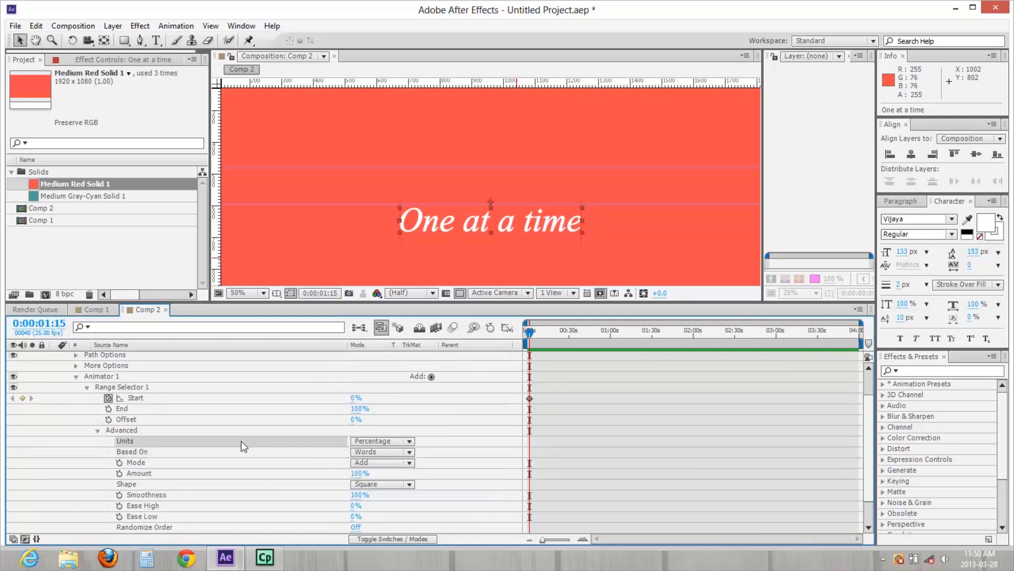
{"action": "left_click", "coordinate": [381, 441]}
{"action": "left_click", "coordinate": [366, 465]}
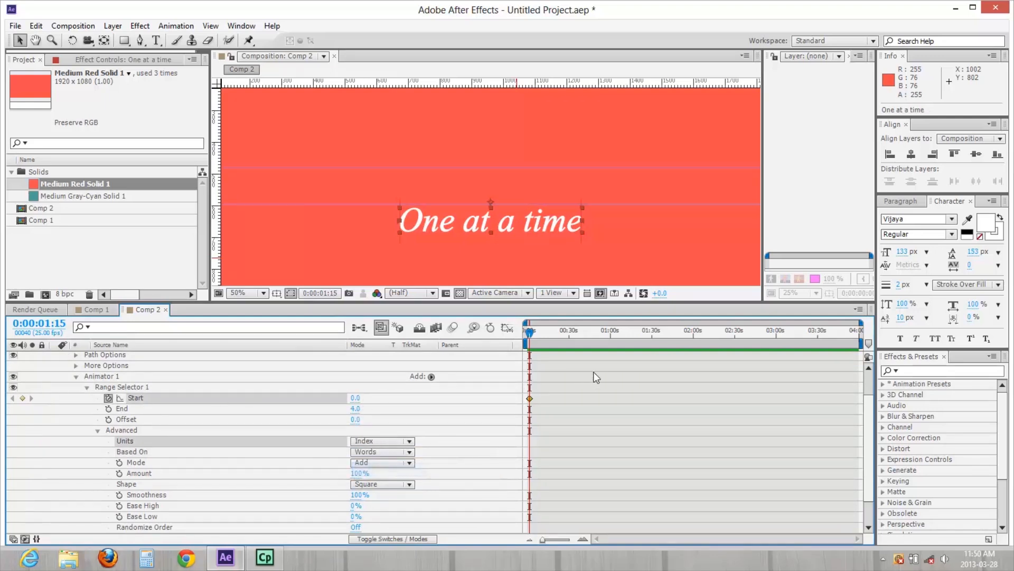
Keyframe Range Selector 1's Start at 4 at 0:00:03:05 and preview the word-by-word text animation
{"action": "key", "text": "space"}
{"action": "left_click", "coordinate": [359, 395]}
{"action": "type", "text": "4"}
{"action": "key", "text": "Return"}
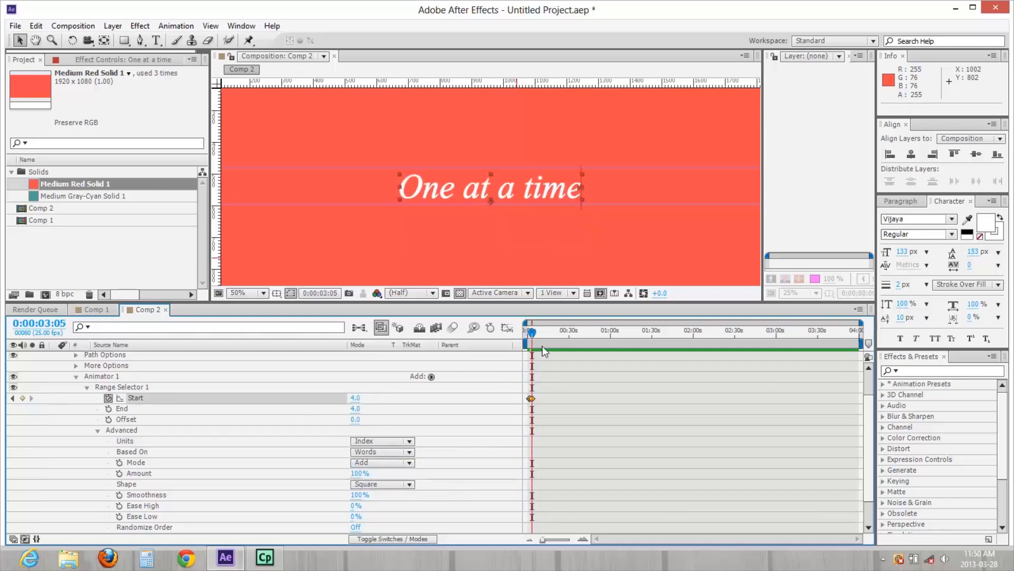
{"action": "scroll", "coordinate": [534, 385], "scroll_direction": "up", "scroll_amount": 5}
{"action": "left_click_drag", "start_coordinate": [618, 539], "coordinate": [612, 540]}
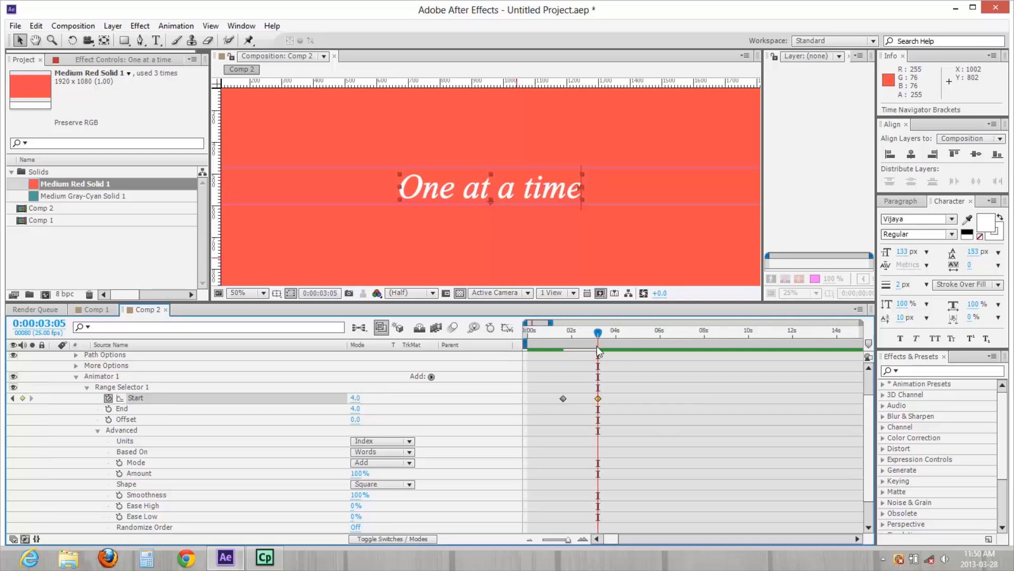
{"action": "left_click_drag", "start_coordinate": [599, 341], "coordinate": [551, 339]}
{"action": "key", "text": "space"}
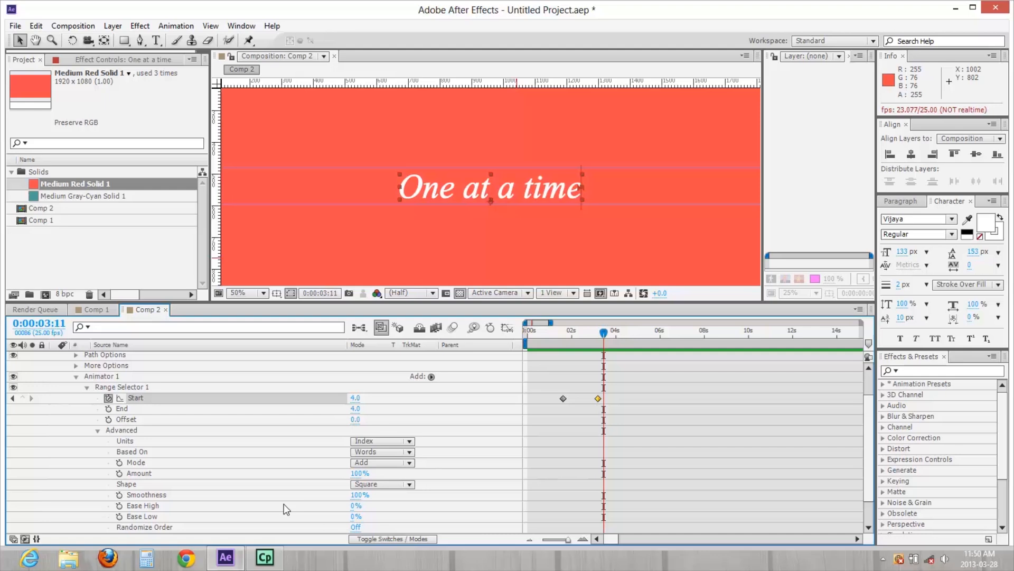
Set Range Selector 1's Ease Low to 100% and replay the text animation
{"action": "left_click", "coordinate": [350, 517]}
{"action": "left_click_drag", "start_coordinate": [576, 335], "coordinate": [561, 336]}
{"action": "key", "text": "space"}
{"action": "scroll", "coordinate": [496, 186], "scroll_direction": "down", "scroll_amount": 2}
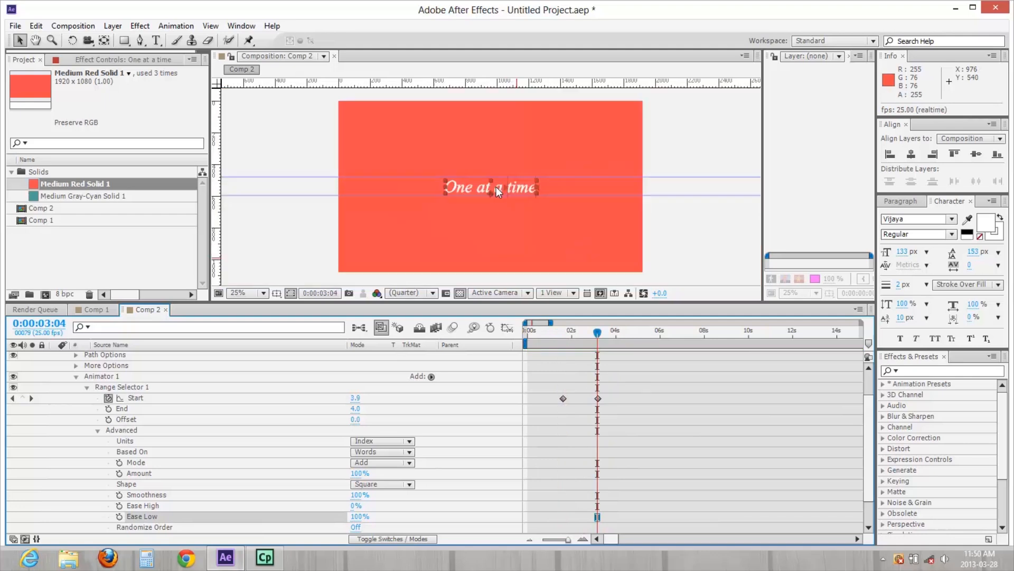
Draw a rectangular mask around the "One at a time" text layer between the two horizontal guides and preview the masked animation
{"action": "left_click", "coordinate": [644, 410]}
{"action": "scroll", "coordinate": [532, 379], "scroll_direction": "up", "scroll_amount": 2}
{"action": "left_click", "coordinate": [554, 359]}
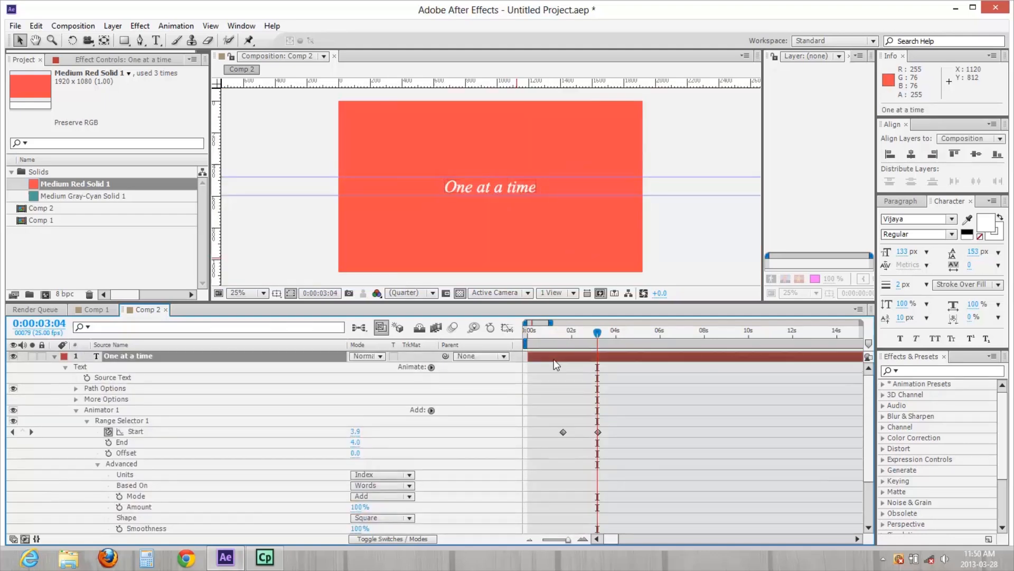
{"action": "left_click_drag", "start_coordinate": [569, 335], "coordinate": [575, 338]}
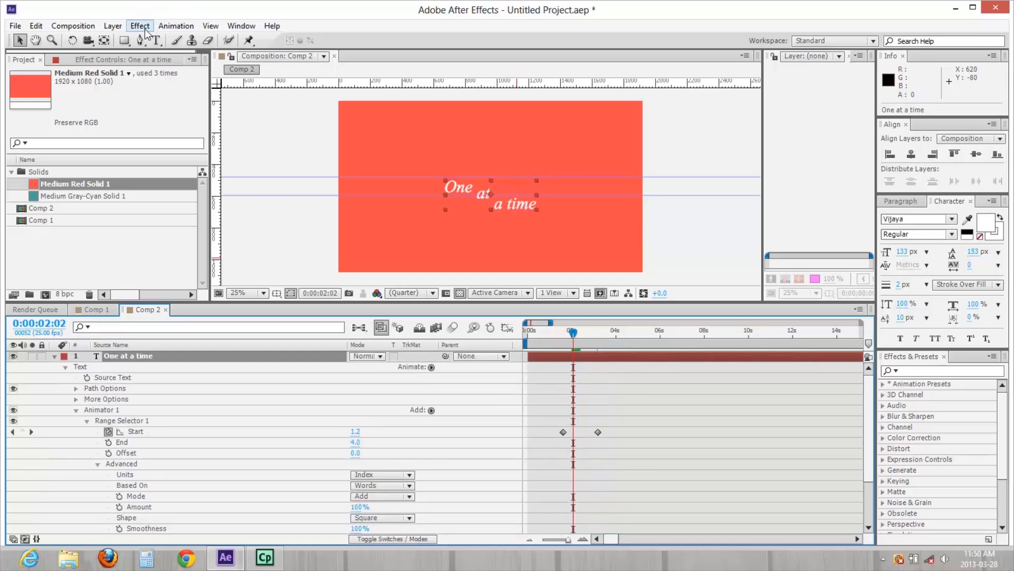
{"action": "left_click", "coordinate": [126, 42]}
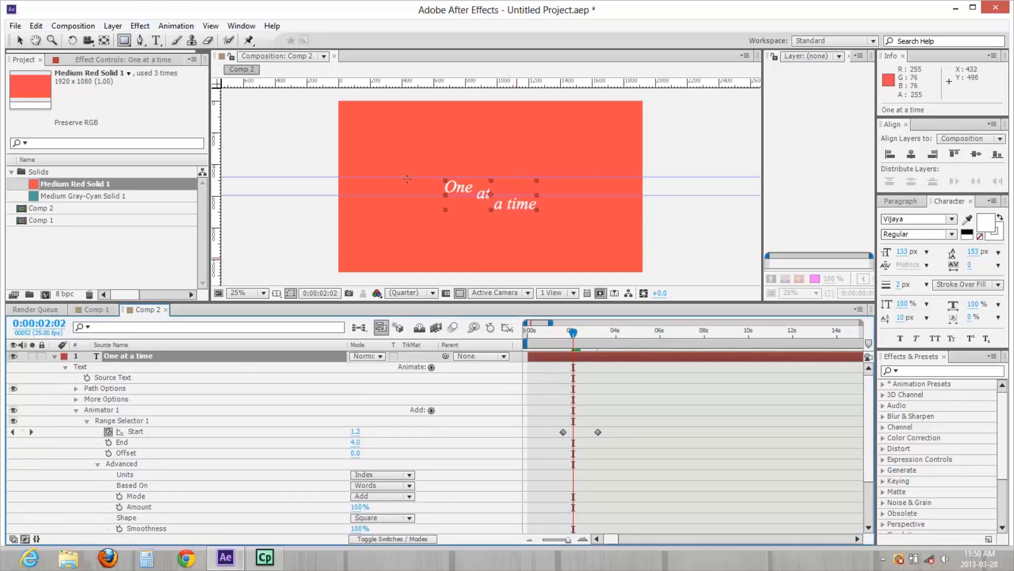
{"action": "left_click_drag", "start_coordinate": [386, 177], "coordinate": [587, 196]}
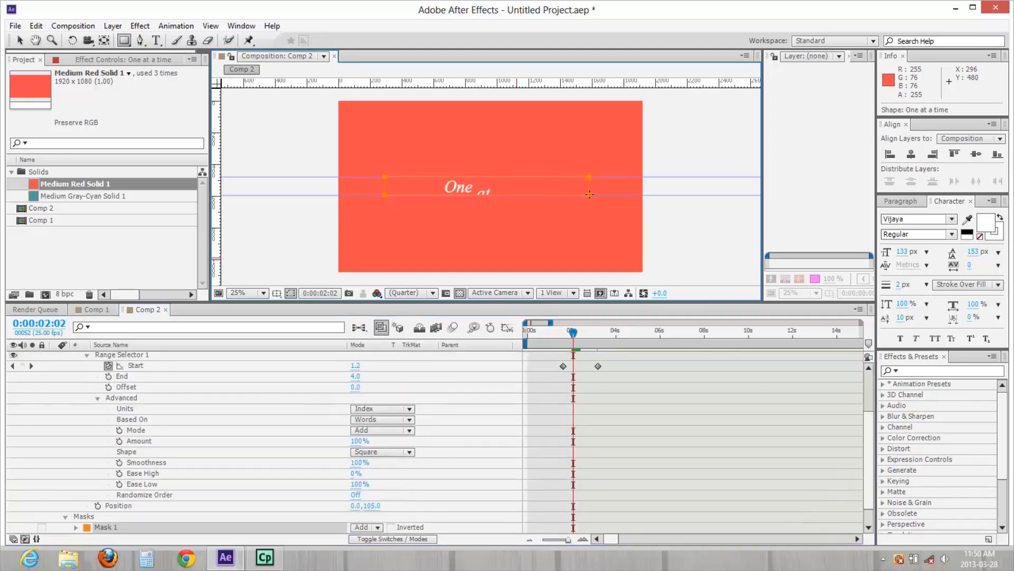
{"action": "key", "text": "v"}
{"action": "left_click", "coordinate": [593, 411]}
{"action": "left_click_drag", "start_coordinate": [568, 332], "coordinate": [555, 335]}
{"action": "key", "text": "space"}
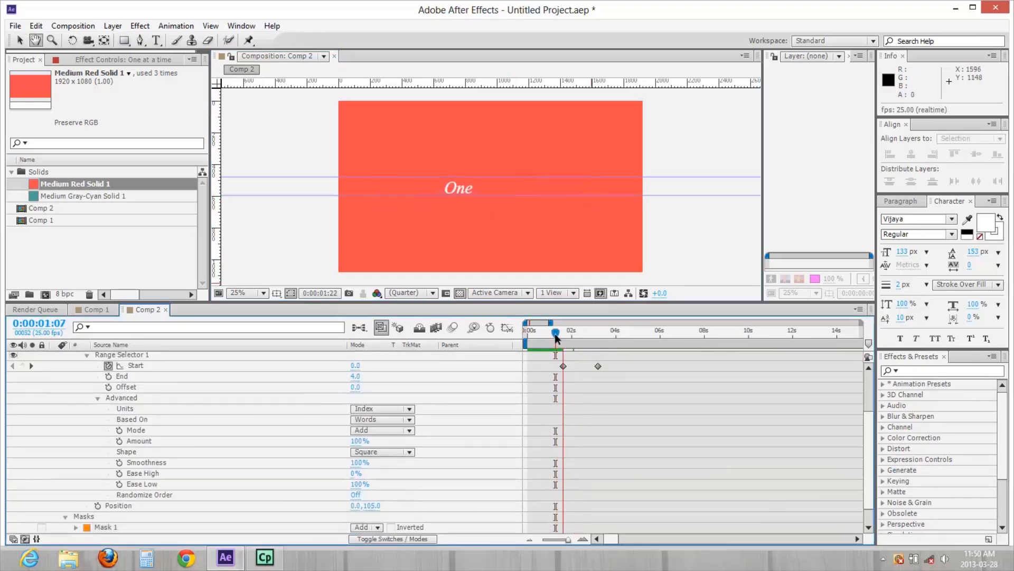
At 0:00:03:05, add a second Position animator to the "One at a time" text and set its Position to 0, -115
{"action": "left_click", "coordinate": [600, 332]}
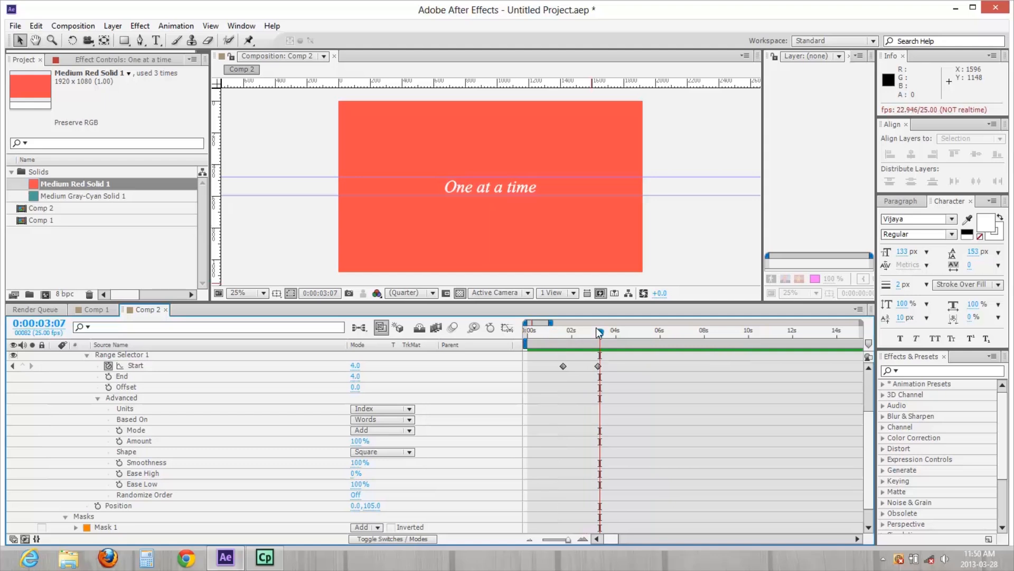
{"action": "left_click", "coordinate": [598, 332]}
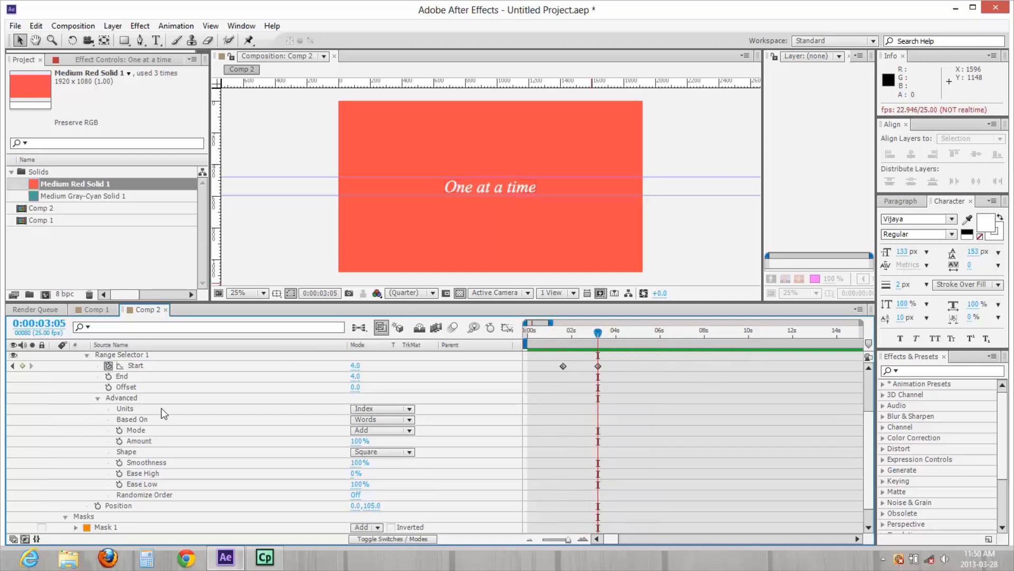
{"action": "scroll", "coordinate": [149, 389], "scroll_direction": "up", "scroll_amount": 1}
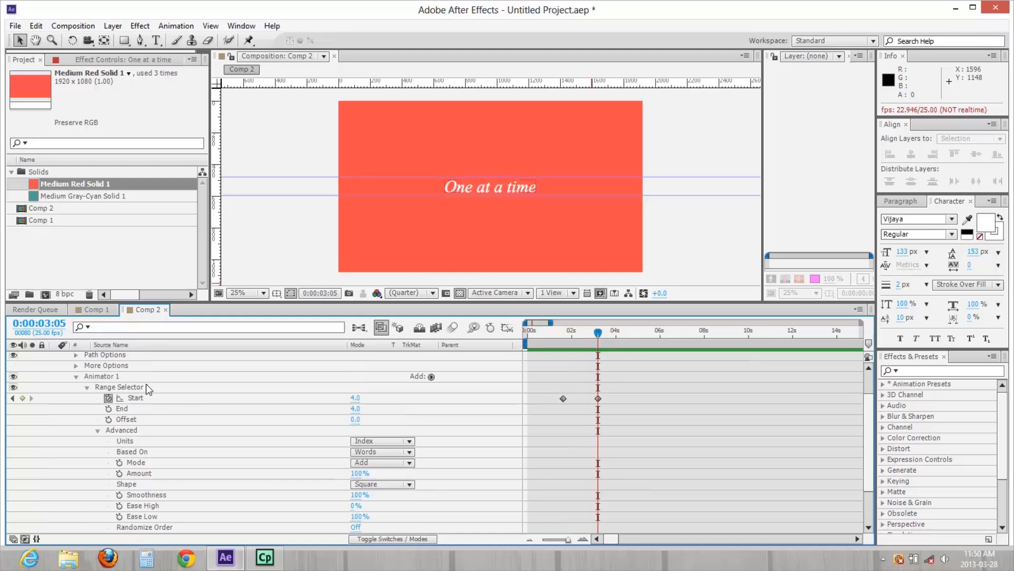
{"action": "left_click", "coordinate": [88, 389]}
{"action": "left_click", "coordinate": [76, 410]}
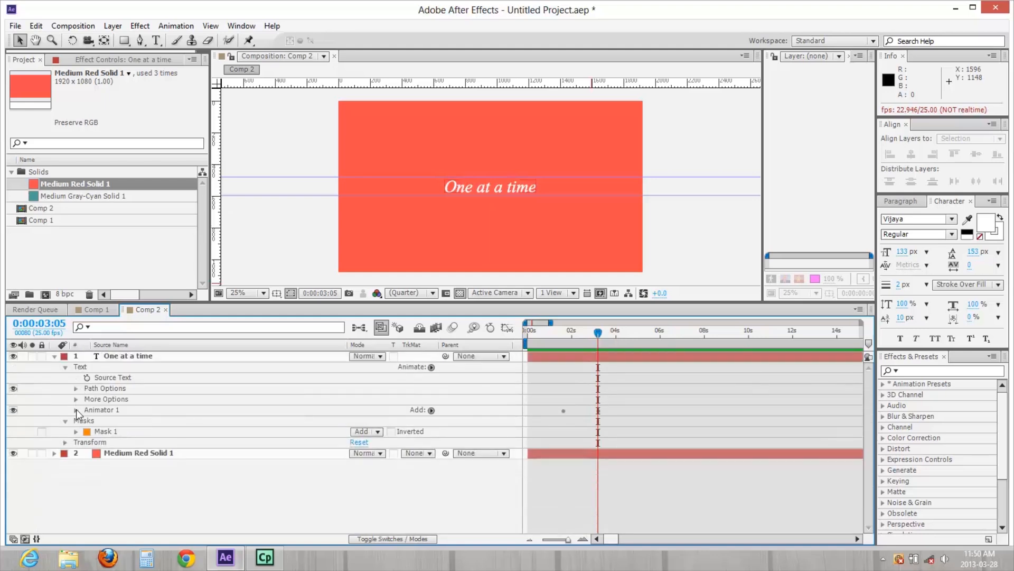
{"action": "left_click", "coordinate": [431, 367]}
{"action": "left_click", "coordinate": [475, 145]}
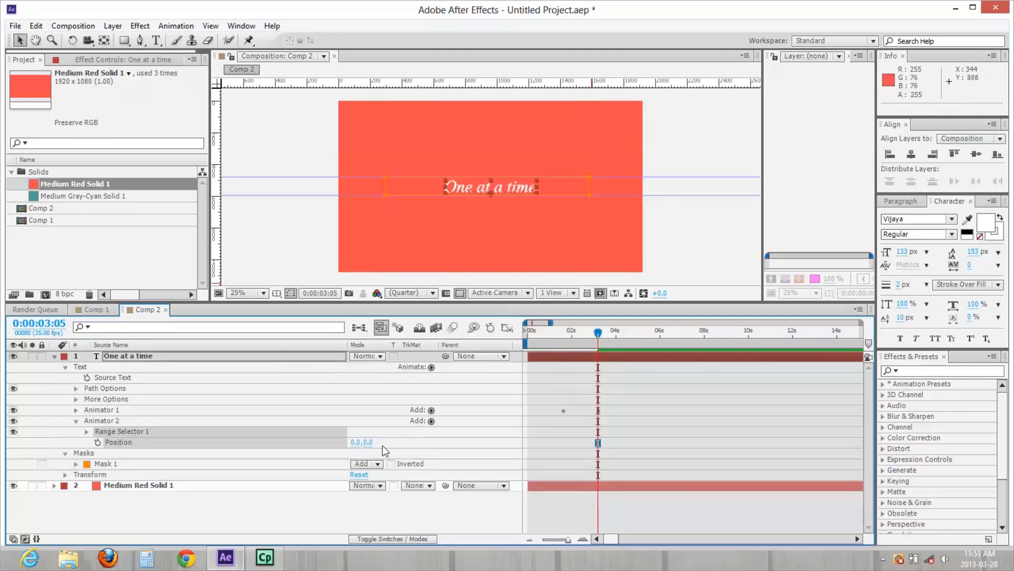
{"action": "left_click_drag", "start_coordinate": [370, 447], "coordinate": [300, 440]}
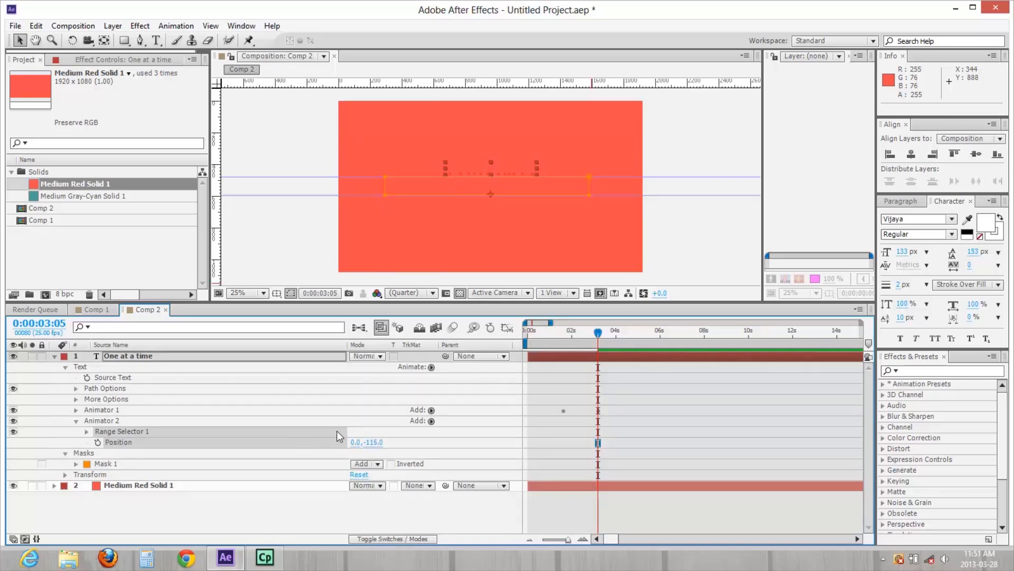
Copy both Start keyframes from Animator 1's range selector to Animator 2's range selector Start at 0:00:03:05, and preview
{"action": "left_click", "coordinate": [76, 409]}
{"action": "left_click", "coordinate": [87, 420]}
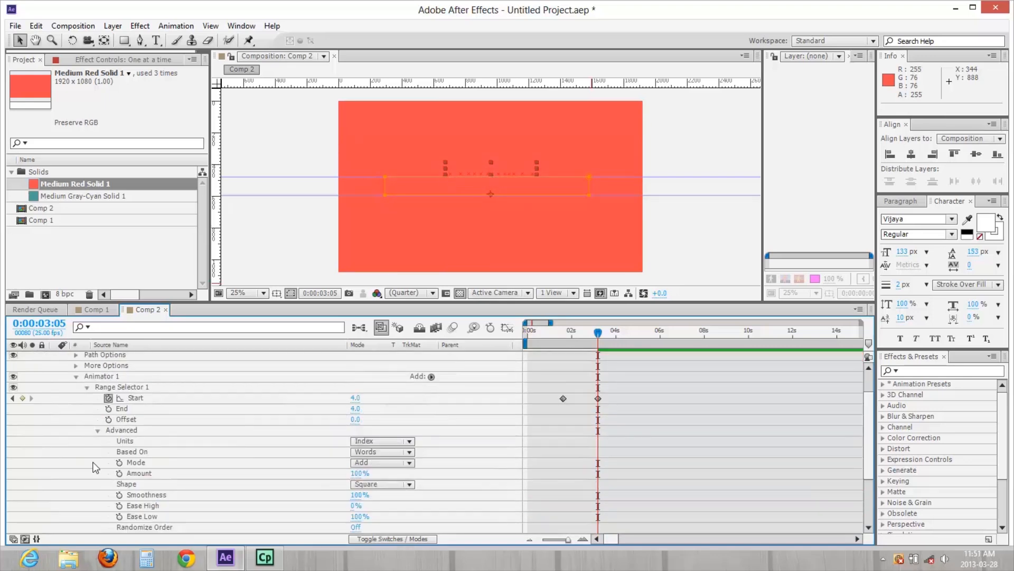
{"action": "left_click_drag", "start_coordinate": [548, 402], "coordinate": [549, 401]}
{"action": "key", "text": "ctrl+c"}
{"action": "mouse_move", "coordinate": [598, 333]}
{"action": "left_mouse_down"}
{"action": "mouse_move", "coordinate": [557, 332]}
{"action": "mouse_move", "coordinate": [598, 333]}
{"action": "left_mouse_up"}
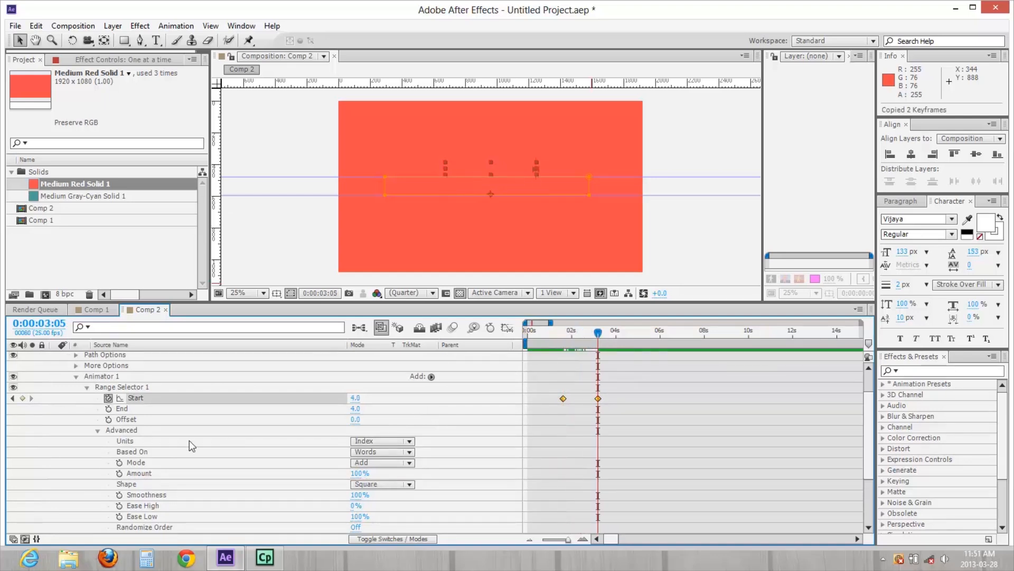
{"action": "left_click", "coordinate": [86, 388]}
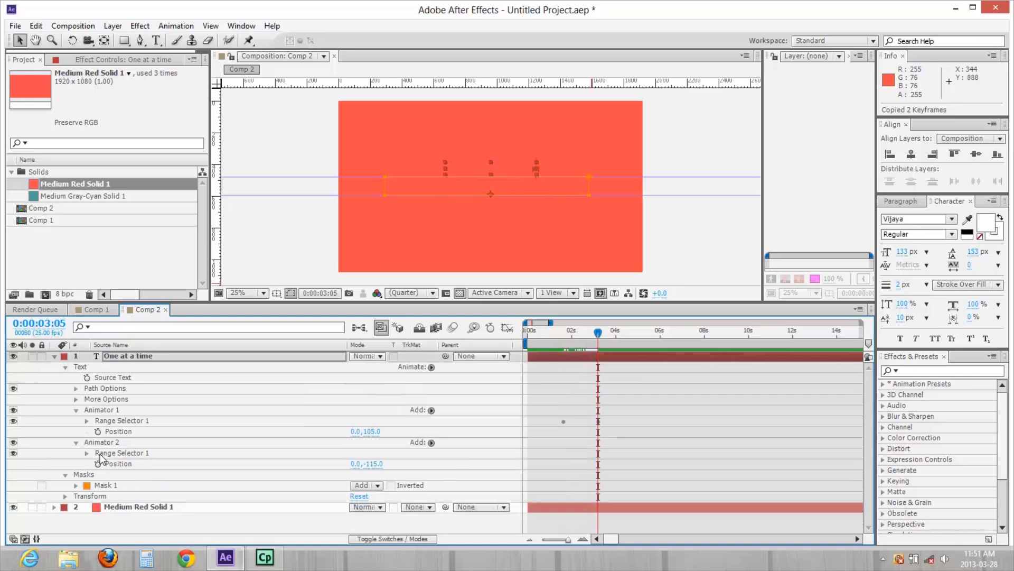
{"action": "left_click", "coordinate": [86, 453]}
{"action": "left_click", "coordinate": [135, 464]}
{"action": "key", "text": "ctrl+v"}
{"action": "key", "text": "space"}
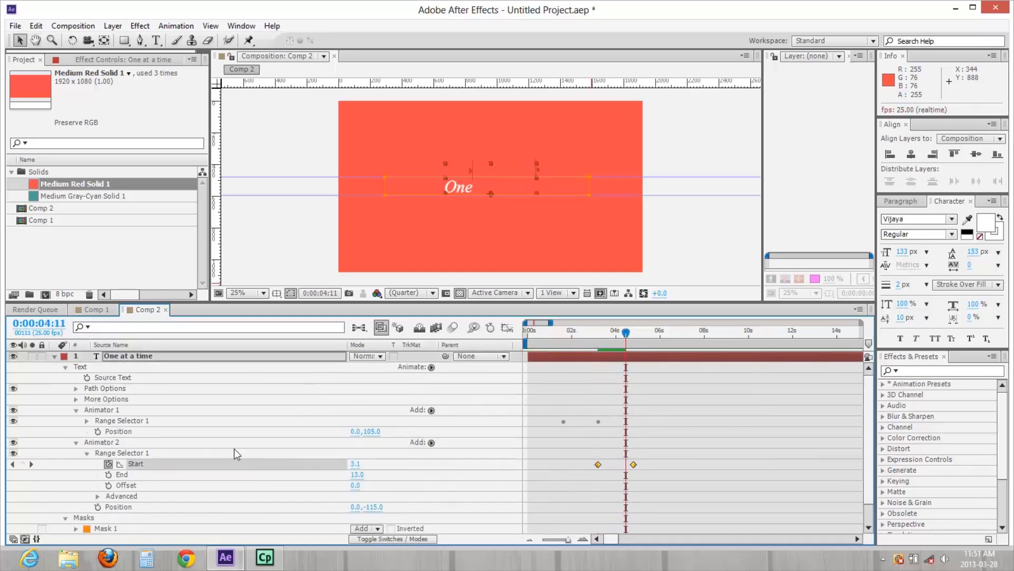
Set the Mode of Animator 2's range selector to Subtract in its advanced options and scrub through the animation
{"action": "left_click", "coordinate": [97, 496]}
{"action": "left_click", "coordinate": [367, 462]}
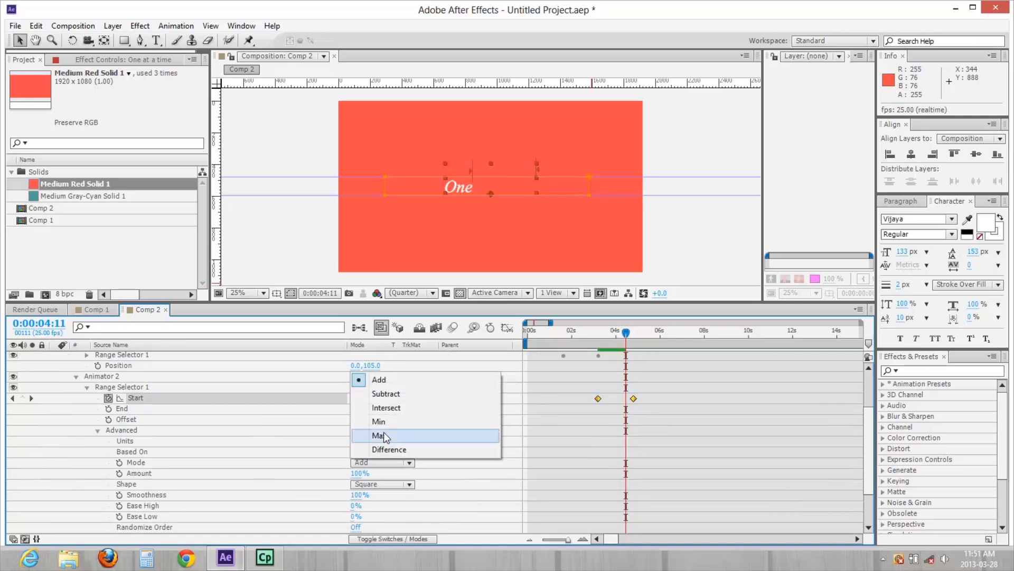
{"action": "left_click", "coordinate": [391, 394]}
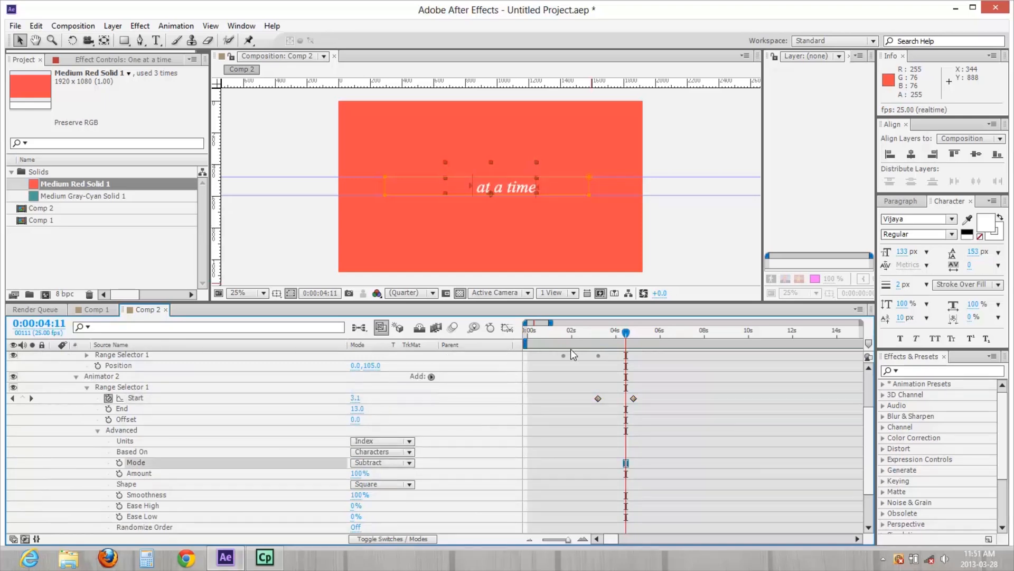
{"action": "left_click", "coordinate": [583, 334]}
{"action": "left_click_drag", "start_coordinate": [584, 337], "coordinate": [649, 336]}
Base Animator 2's range selector on Words and preview the words' exit
{"action": "left_click", "coordinate": [380, 451]}
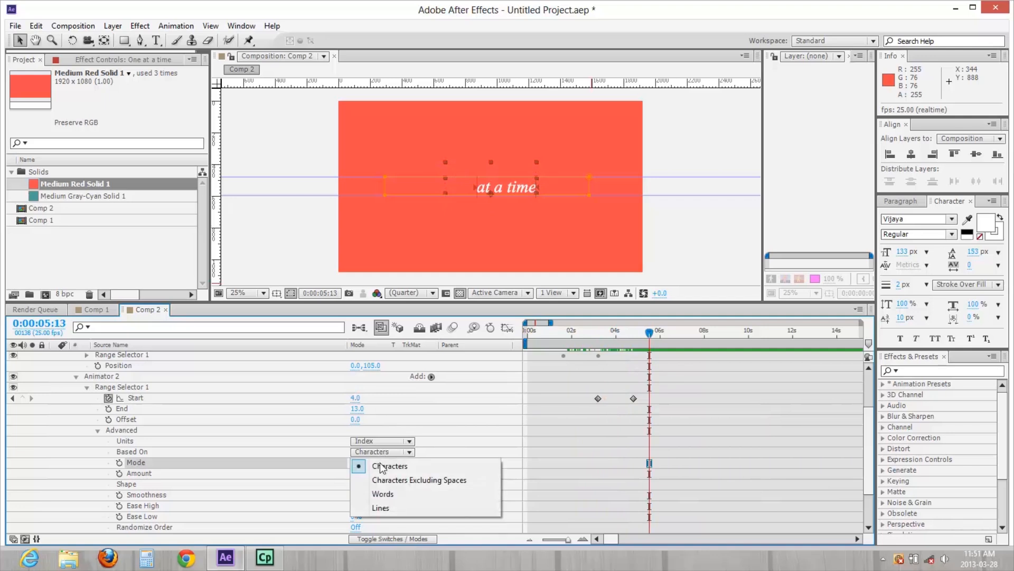
{"action": "left_click", "coordinate": [382, 494]}
{"action": "left_click", "coordinate": [593, 340]}
{"action": "key", "text": "space"}
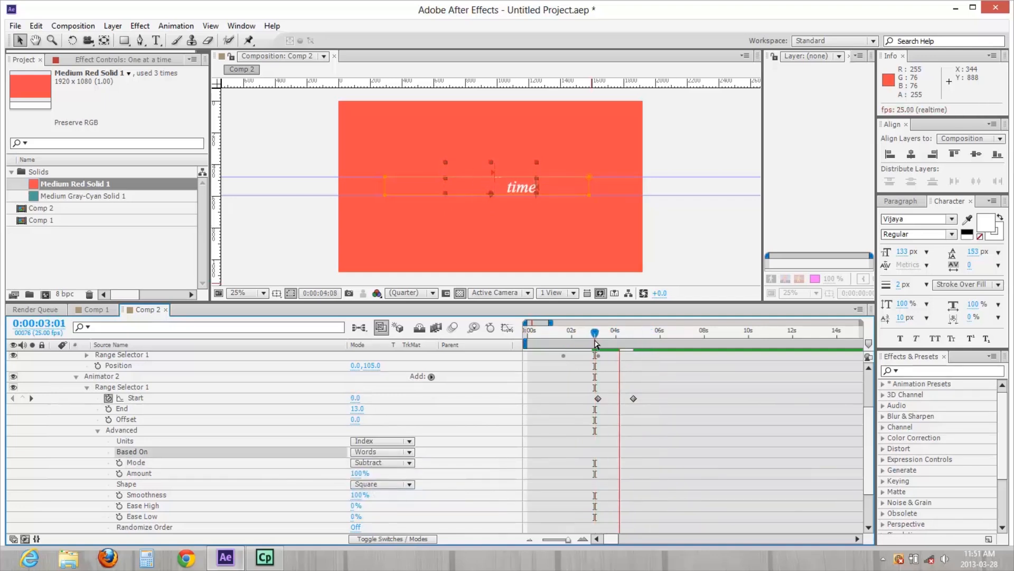
{"action": "key", "text": "space"}
Set Ease Low of Animator 2's range selector to 100% and replay both the exit and the entrance of the text
{"action": "left_click_drag", "start_coordinate": [355, 516], "coordinate": [408, 515]}
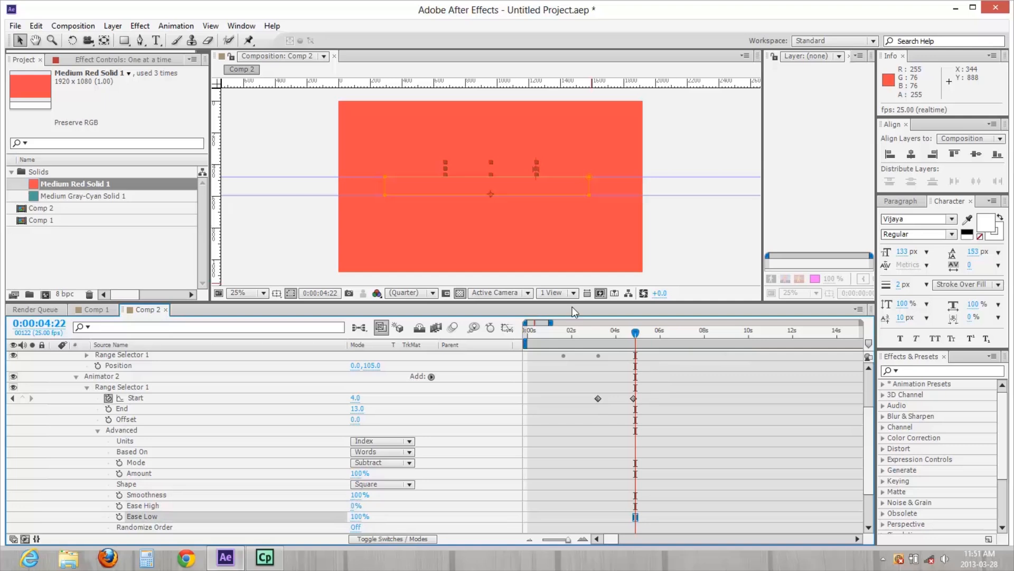
{"action": "left_click", "coordinate": [591, 340]}
{"action": "key", "text": "space"}
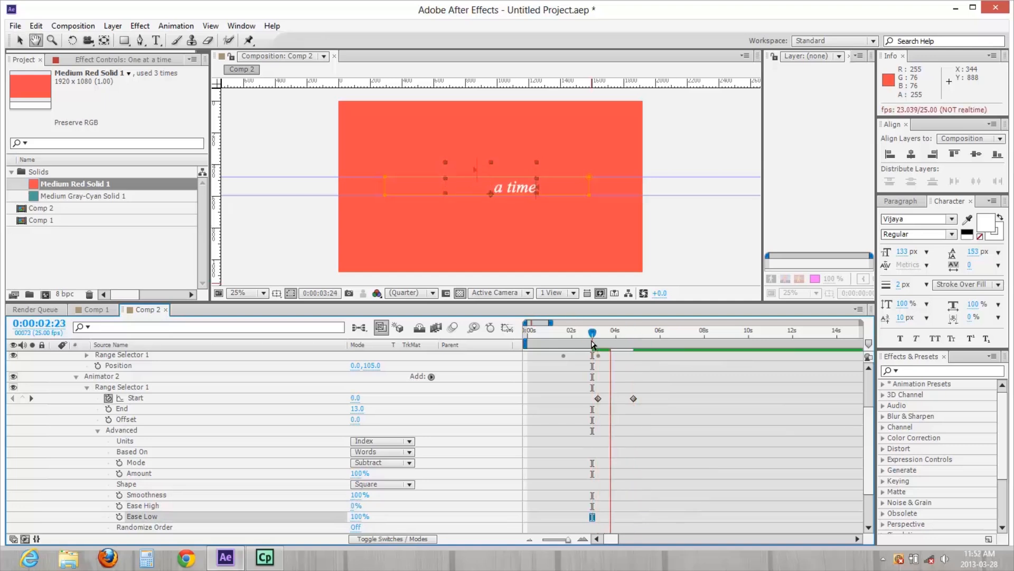
{"action": "left_click_drag", "start_coordinate": [589, 340], "coordinate": [550, 347]}
{"action": "key", "text": "space"}
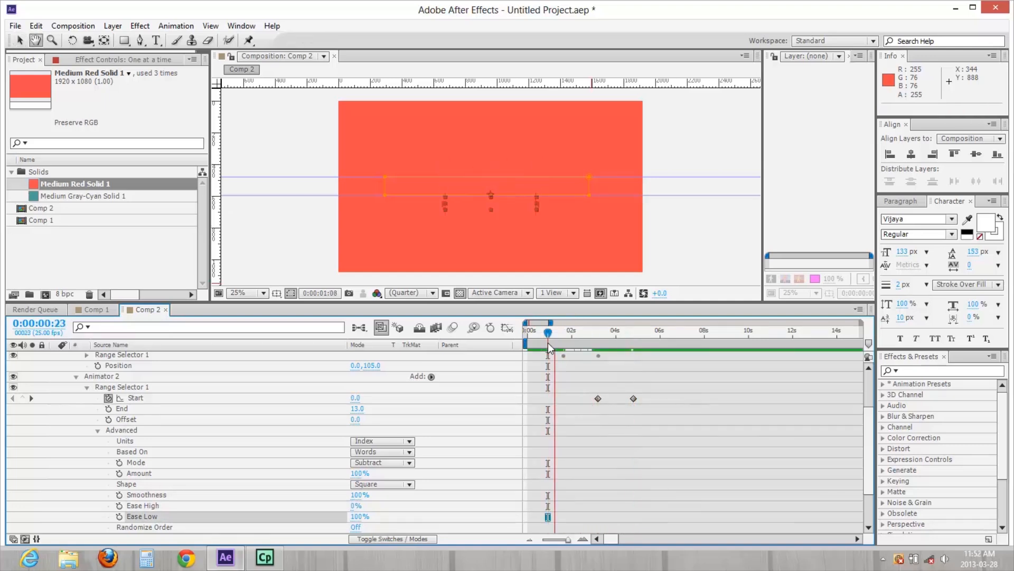
{"action": "key", "text": "space"}
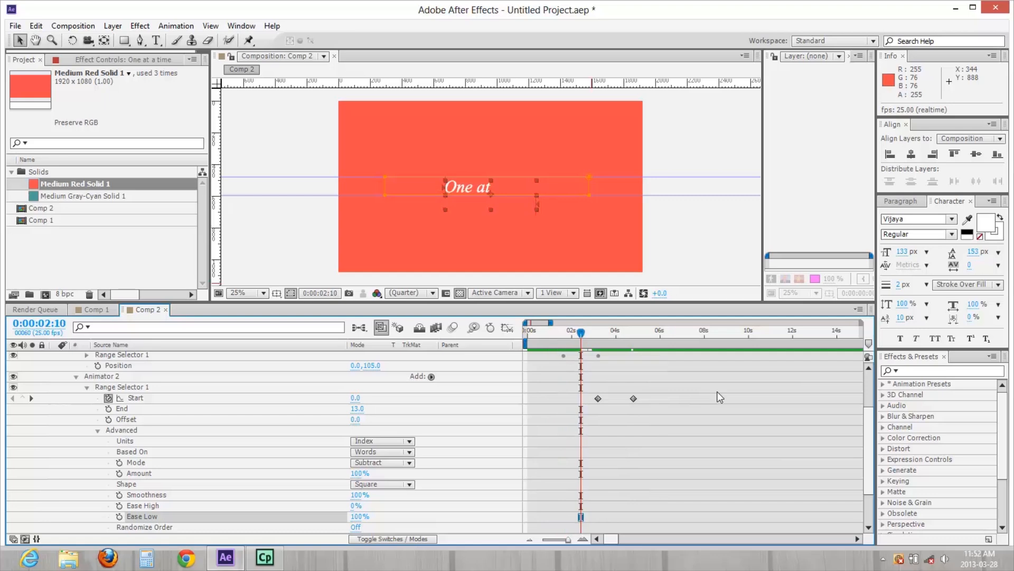
Review the finished text animations in Comp 1 and Comp 2 by scrubbing through Comp 2's timeline
{"action": "left_click", "coordinate": [718, 392]}
{"action": "left_click_drag", "start_coordinate": [584, 336], "coordinate": [711, 339]}
{"action": "left_click", "coordinate": [97, 310]}
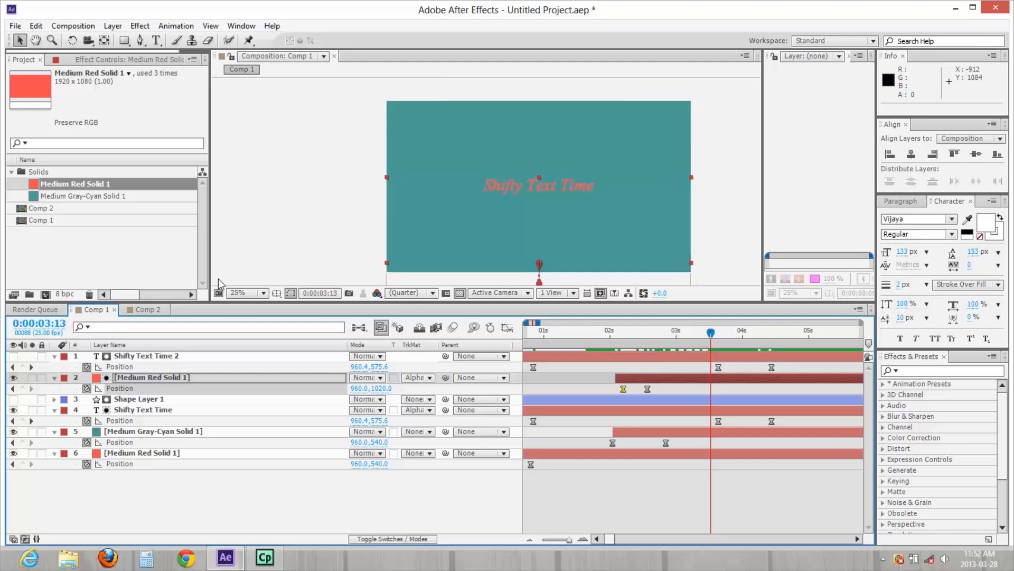
{"action": "left_click", "coordinate": [148, 309]}
{"action": "left_click_drag", "start_coordinate": [609, 333], "coordinate": [648, 349]}
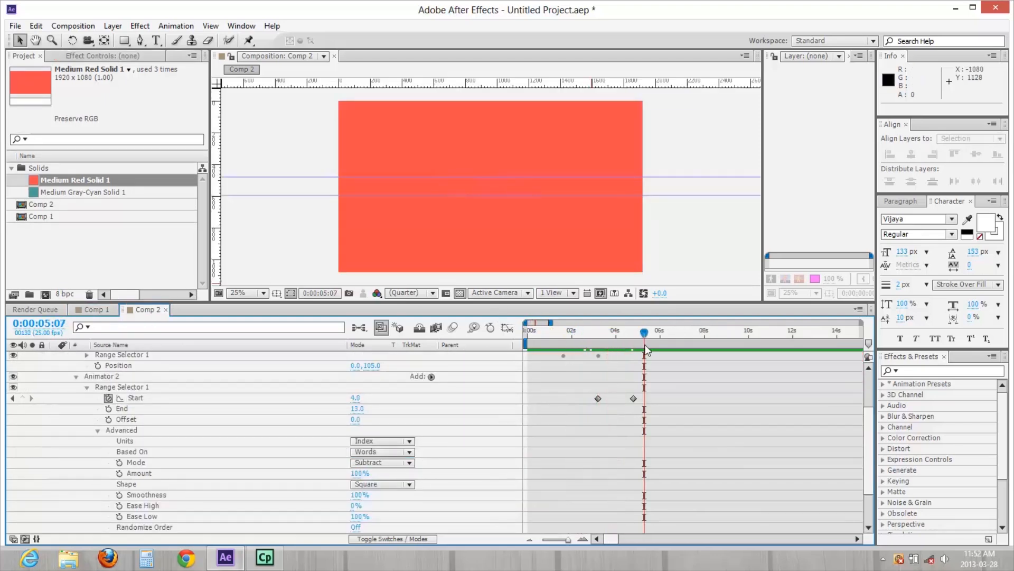